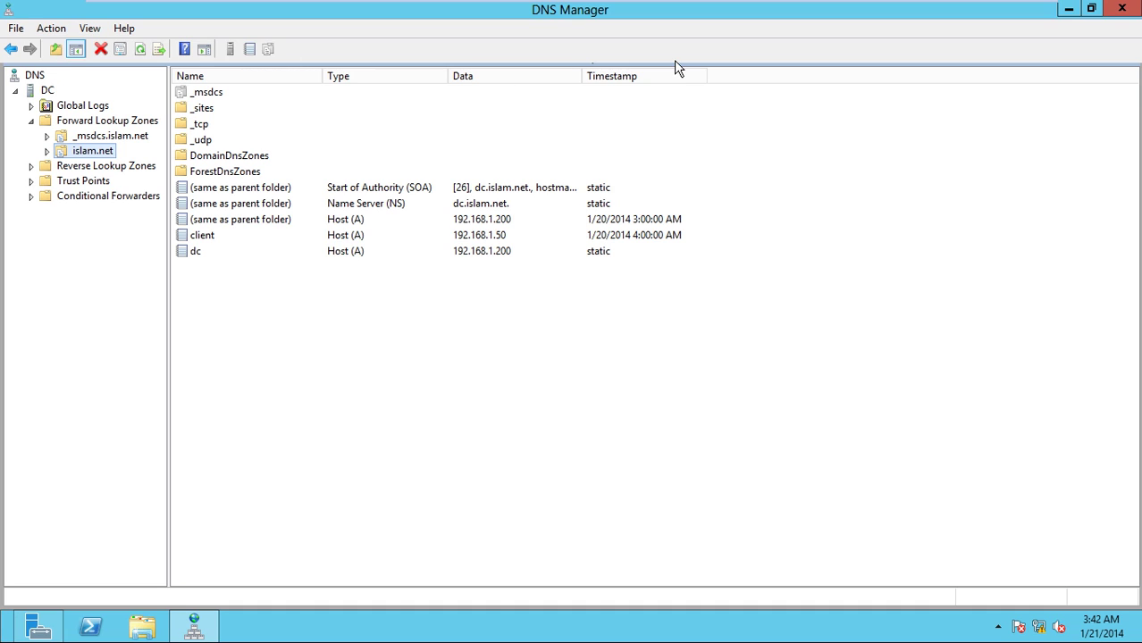
key("alt+Tab")
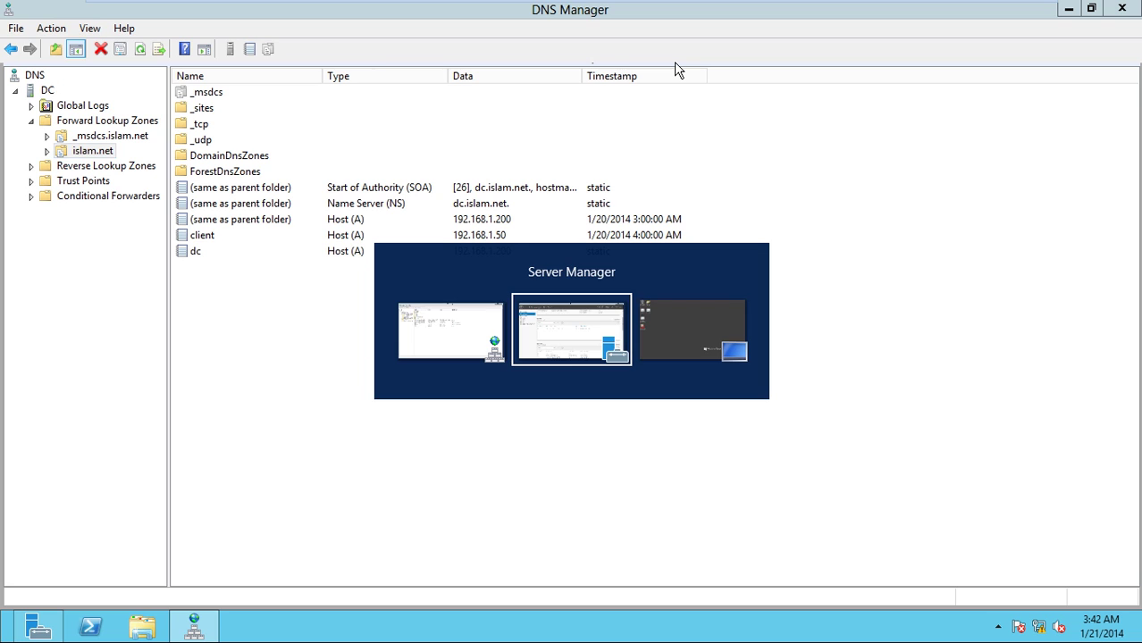
key("Tab")
key("shift+Tab")
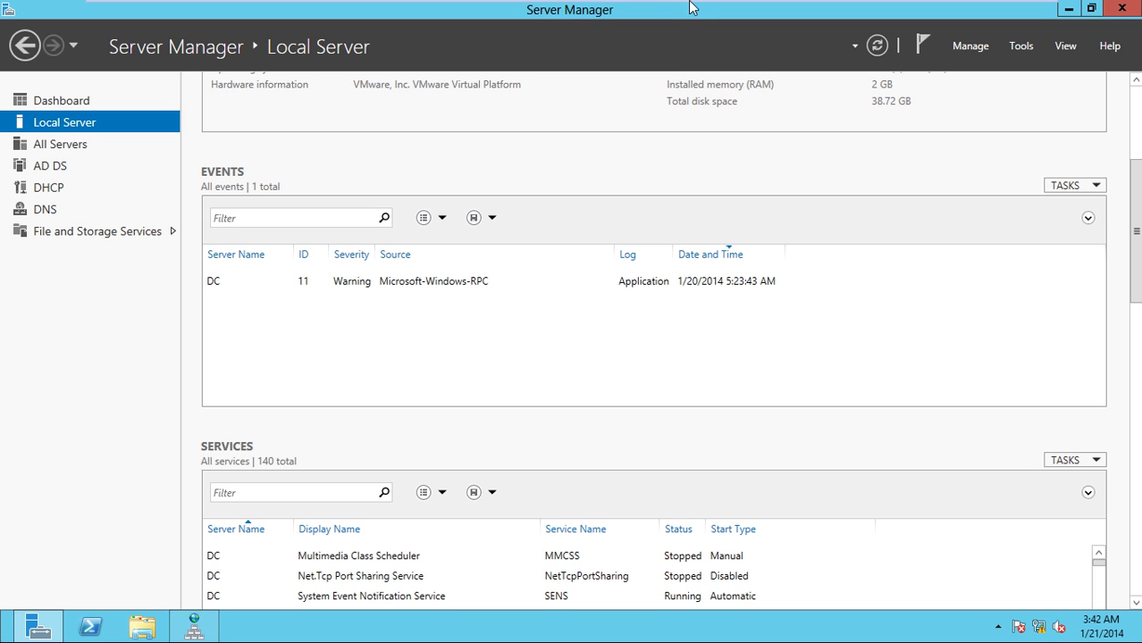
mouse_move(618, 7)
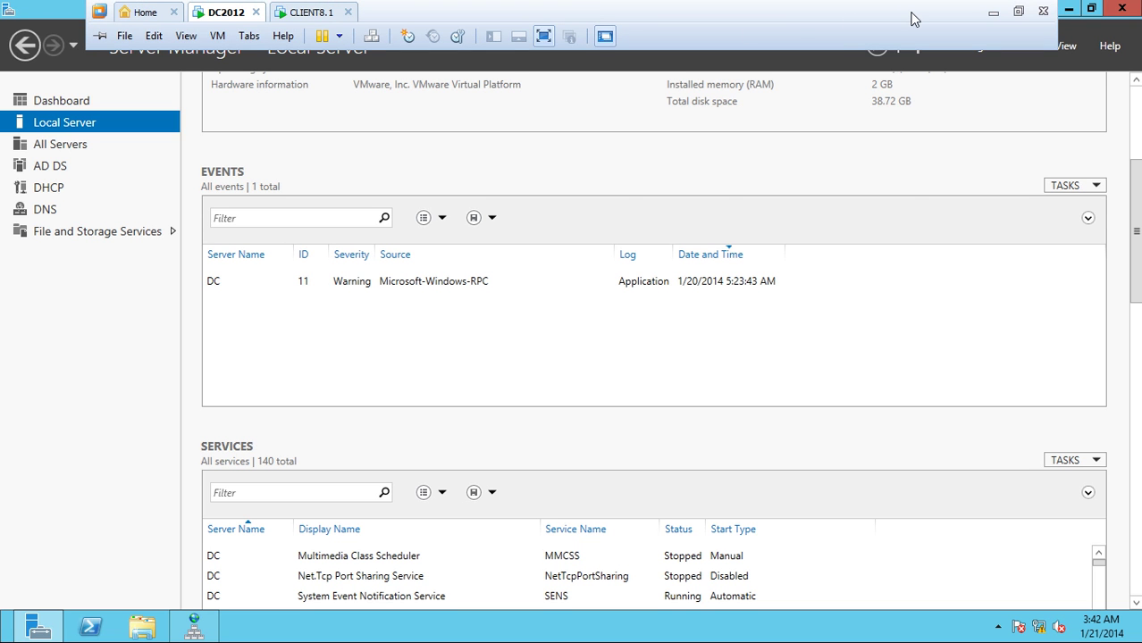
left_click(995, 13)
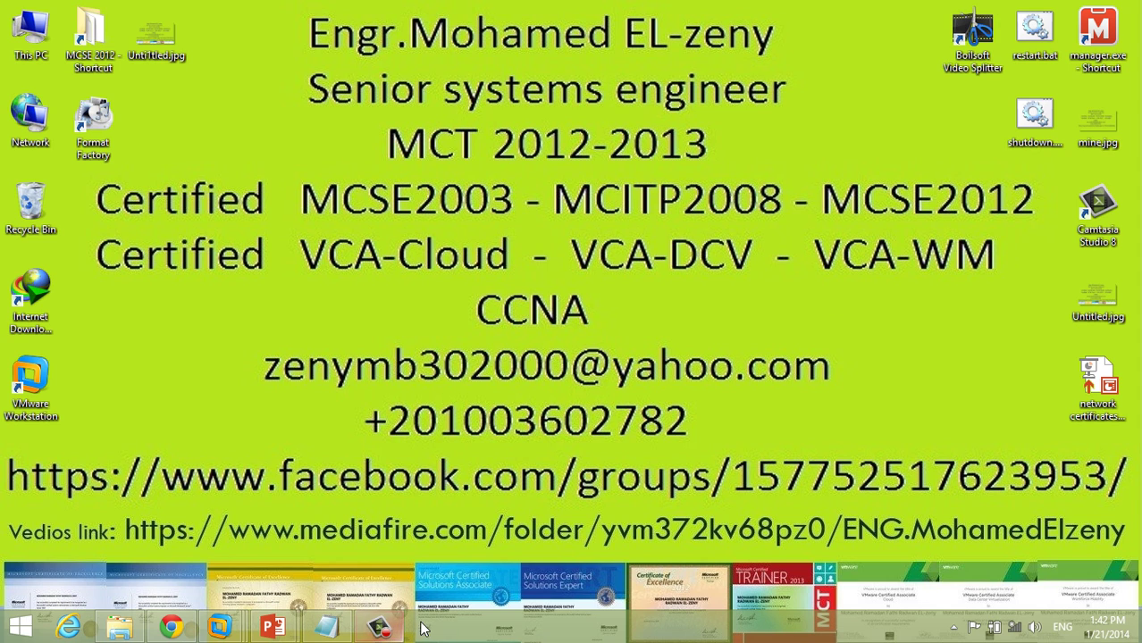
left_click(379, 629)
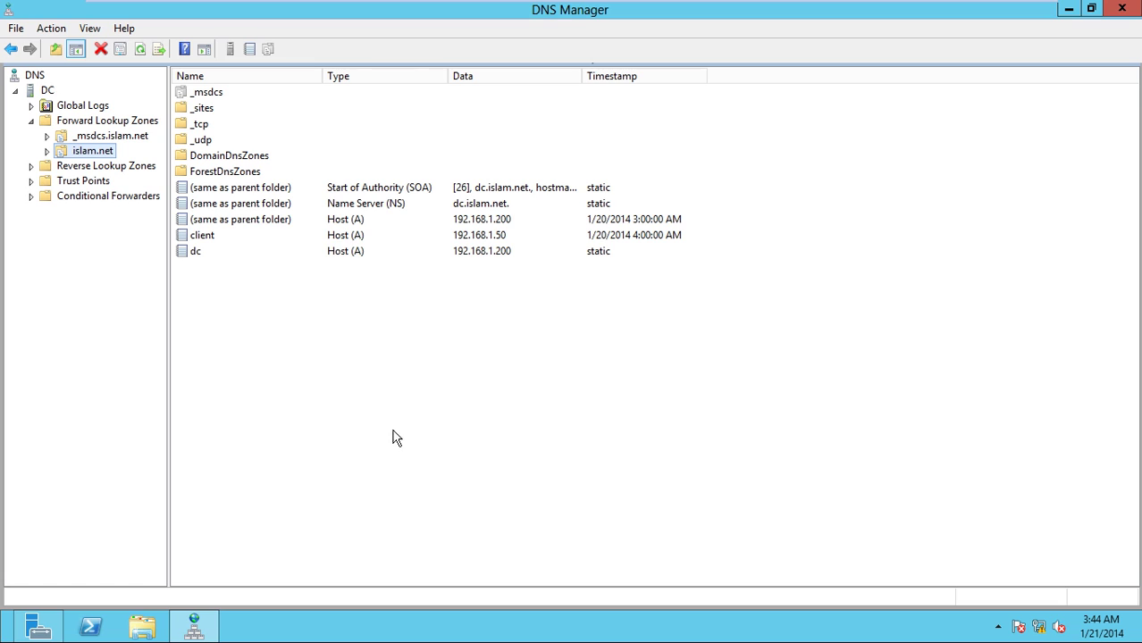
right_click(403, 360)
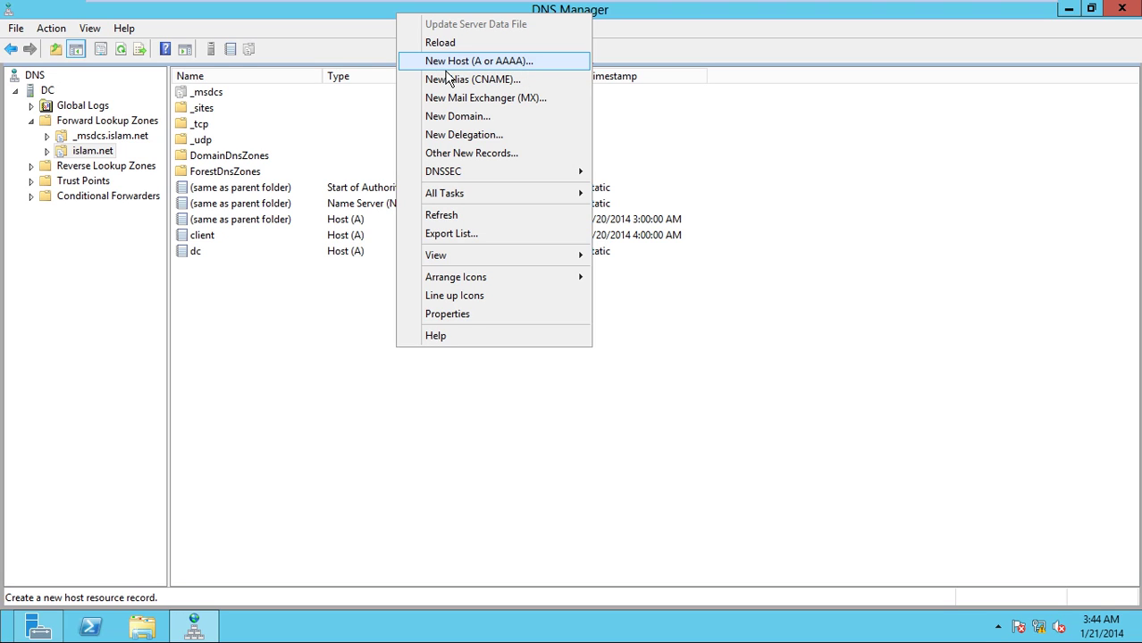
left_click(372, 374)
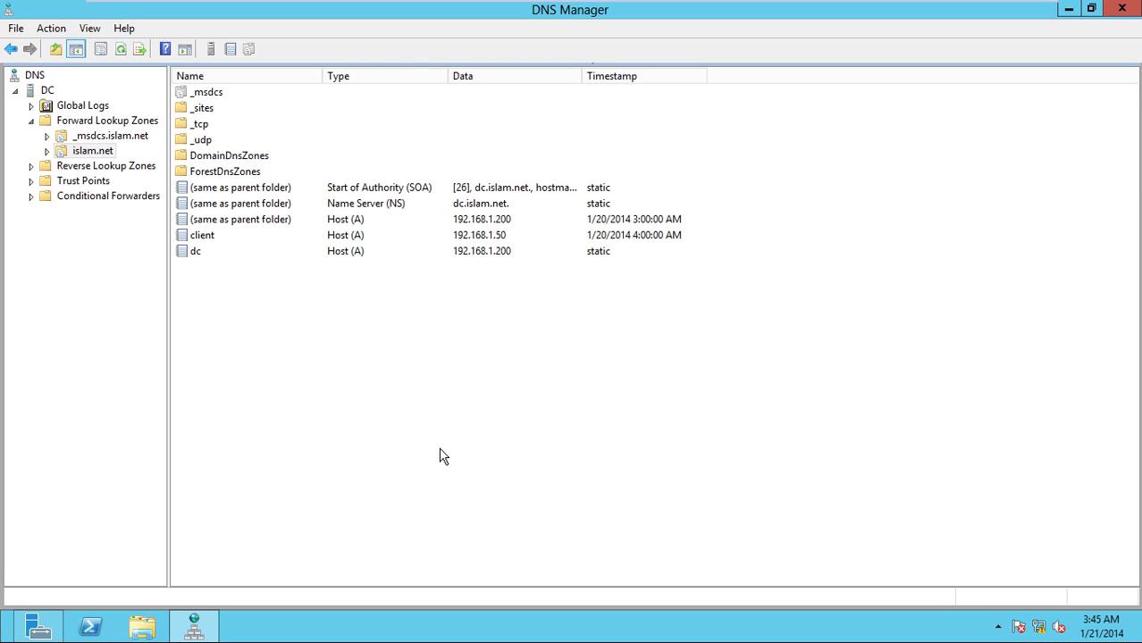
double_click(43, 125)
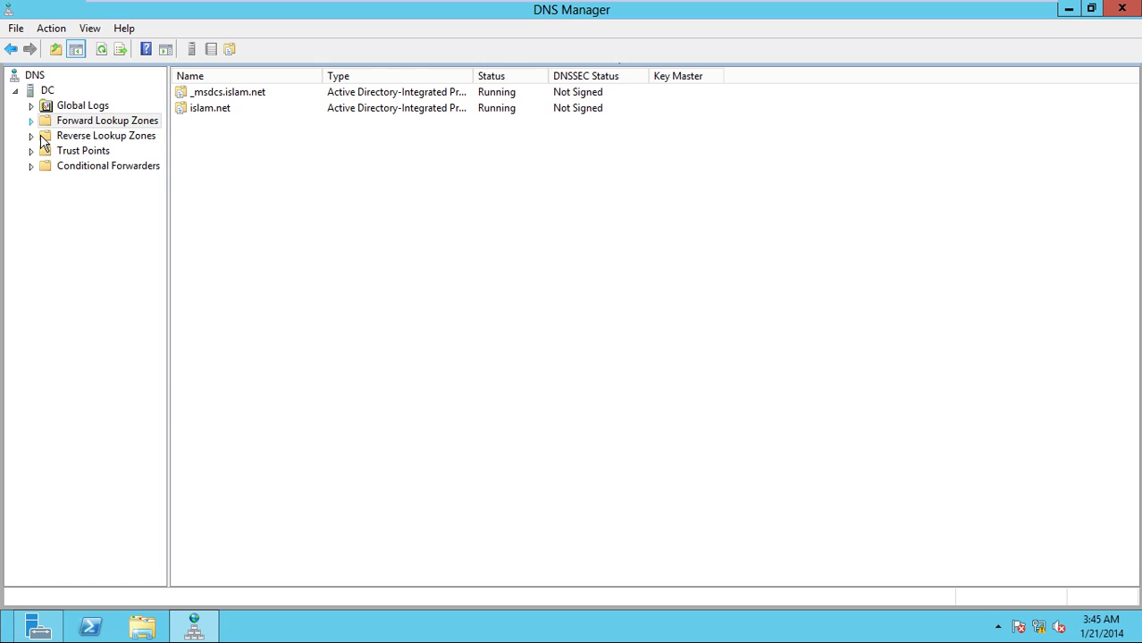
key("Right")
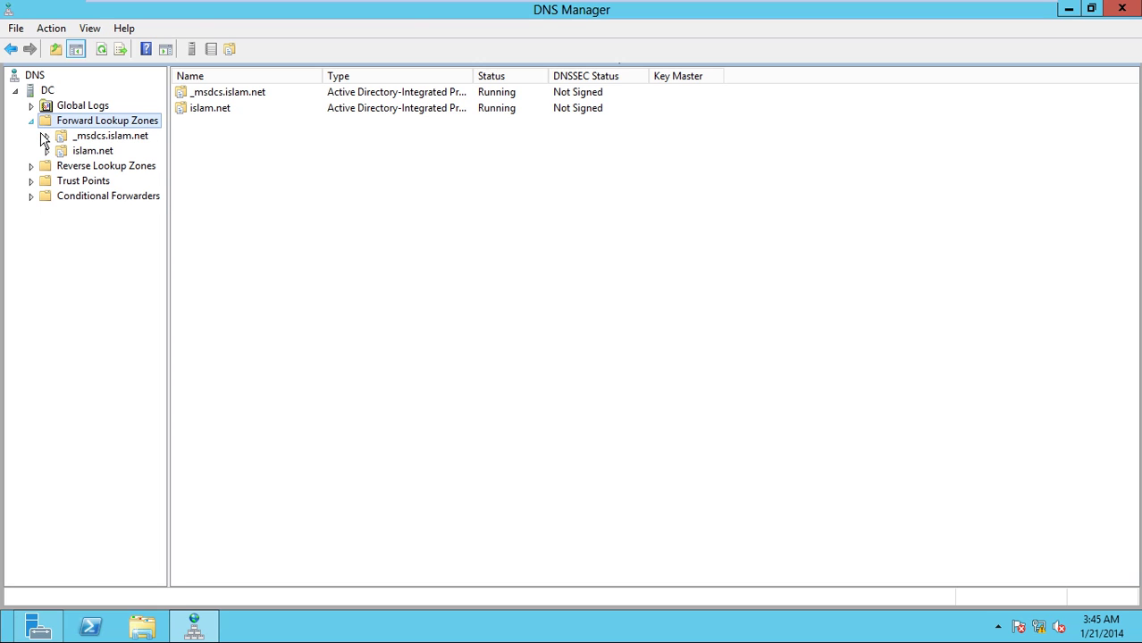
left_click(87, 158)
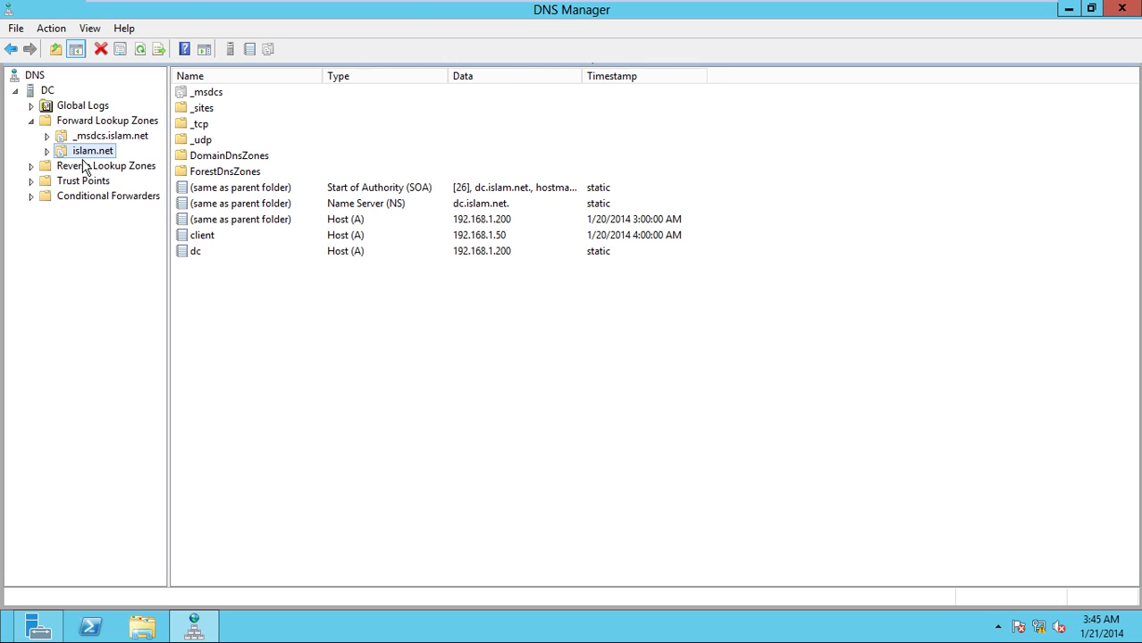
Start a new IPv4 reverse lookup zone with the default zone type, replicated to all DNS servers on domain controllers in the islam.net domain.
left_click(74, 168)
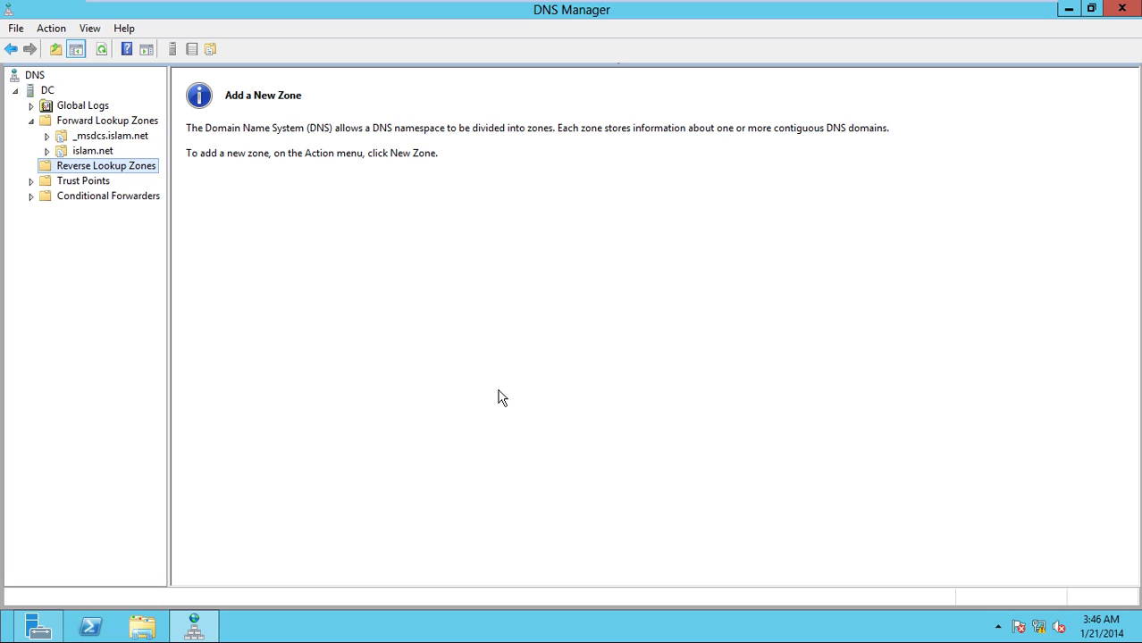
right_click(133, 182)
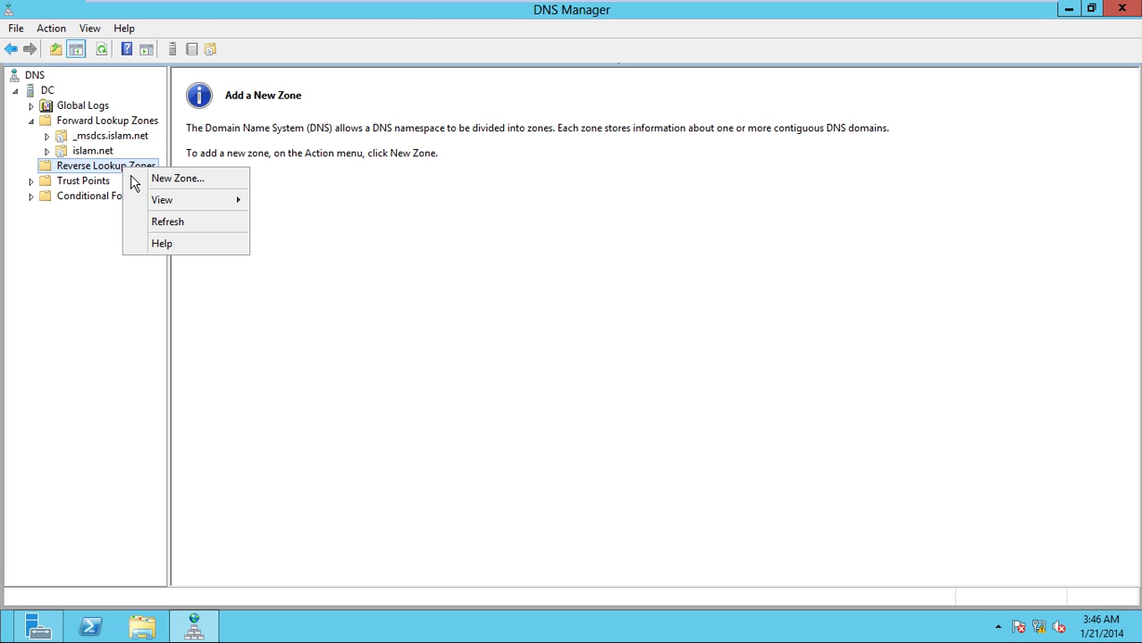
left_click(166, 188)
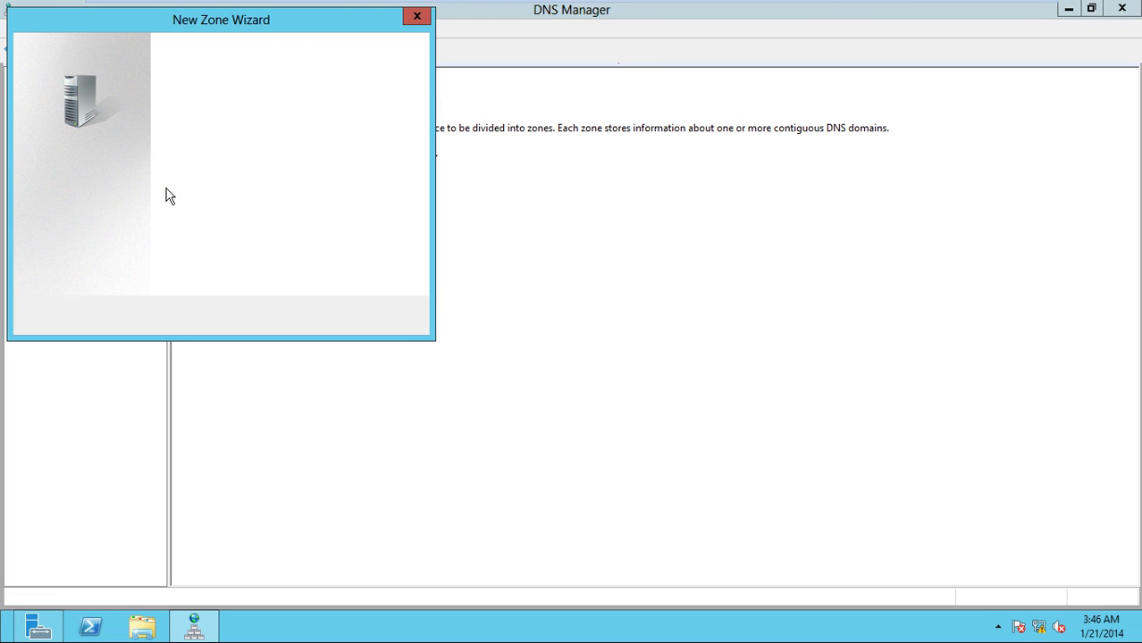
left_click(318, 318)
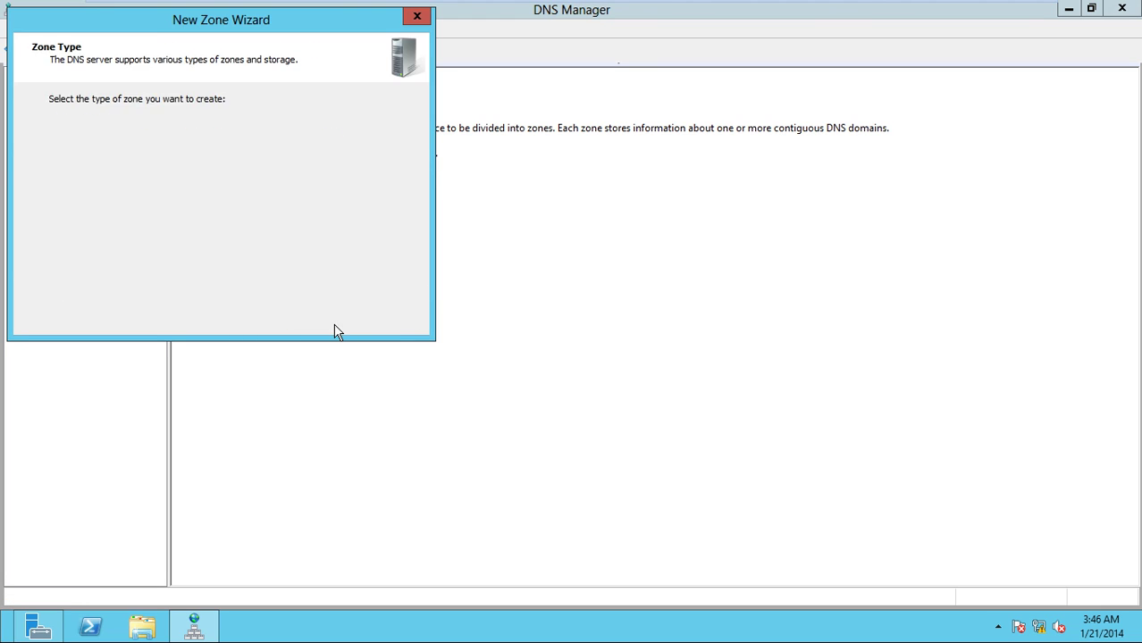
left_click(318, 319)
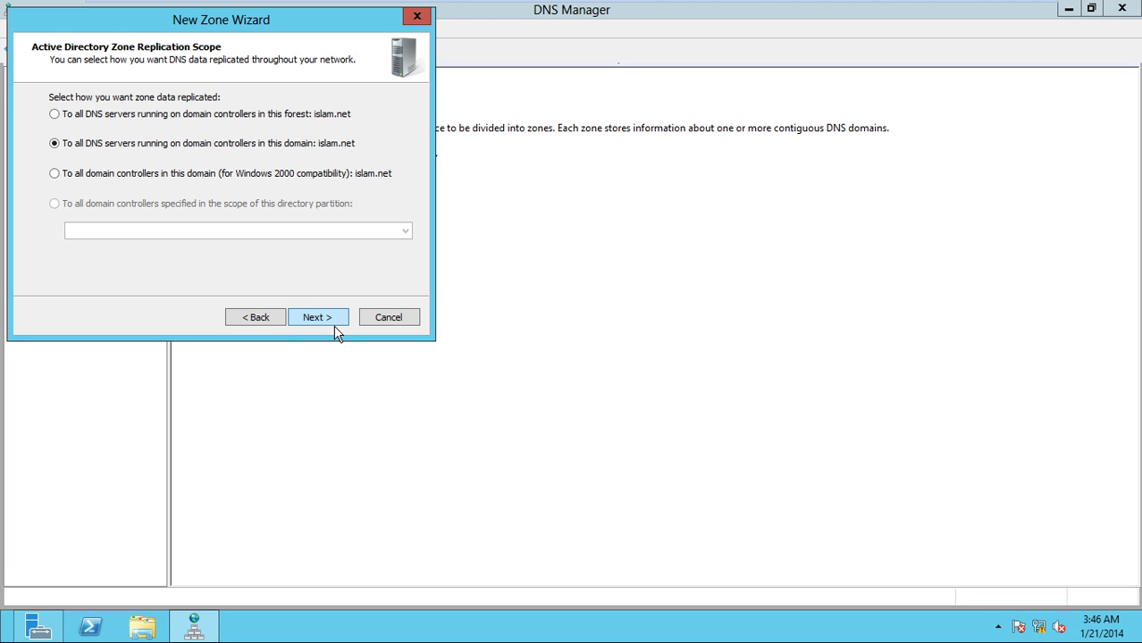
left_click(319, 318)
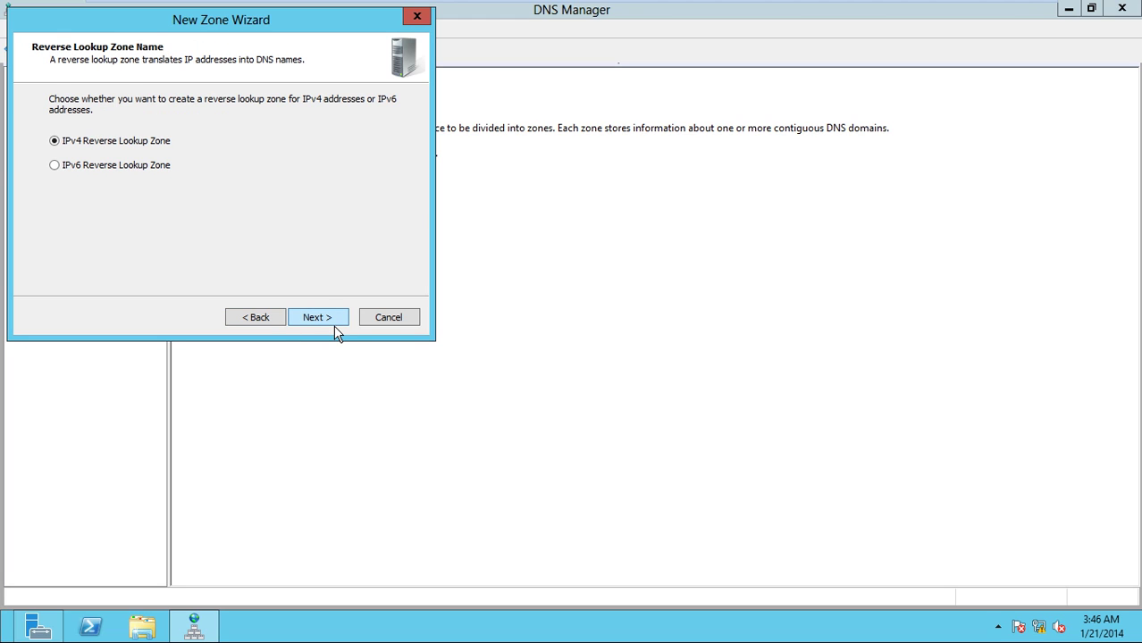
left_click(318, 318)
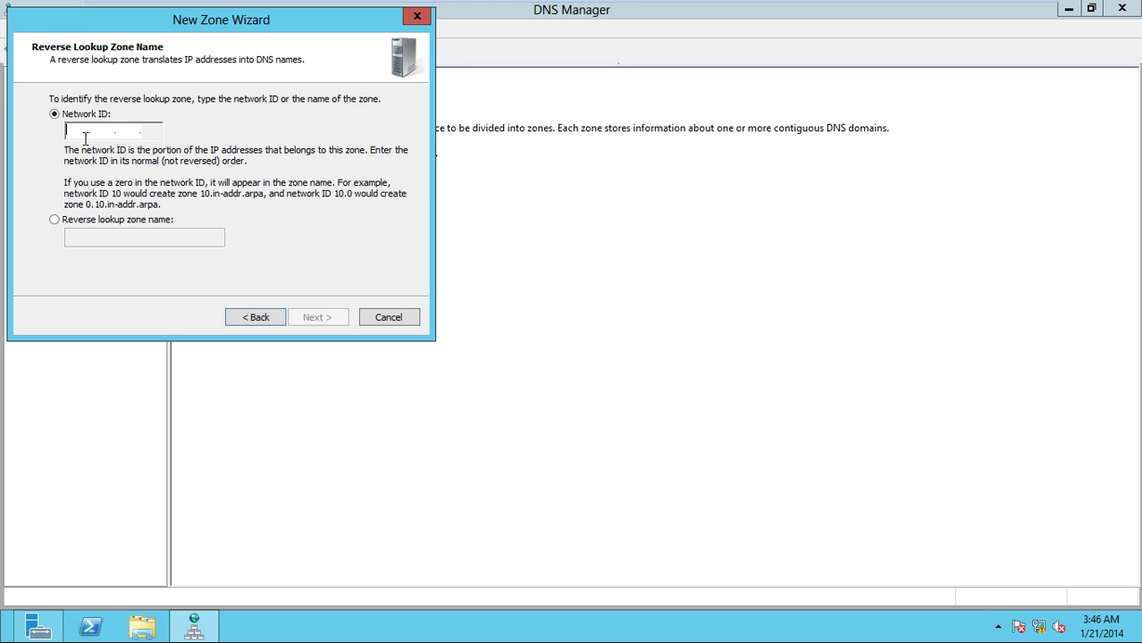
Finish creating the reverse lookup zone with network ID 192.168.1 and default settings, and open it under Reverse Lookup Zones.
type("192 .")
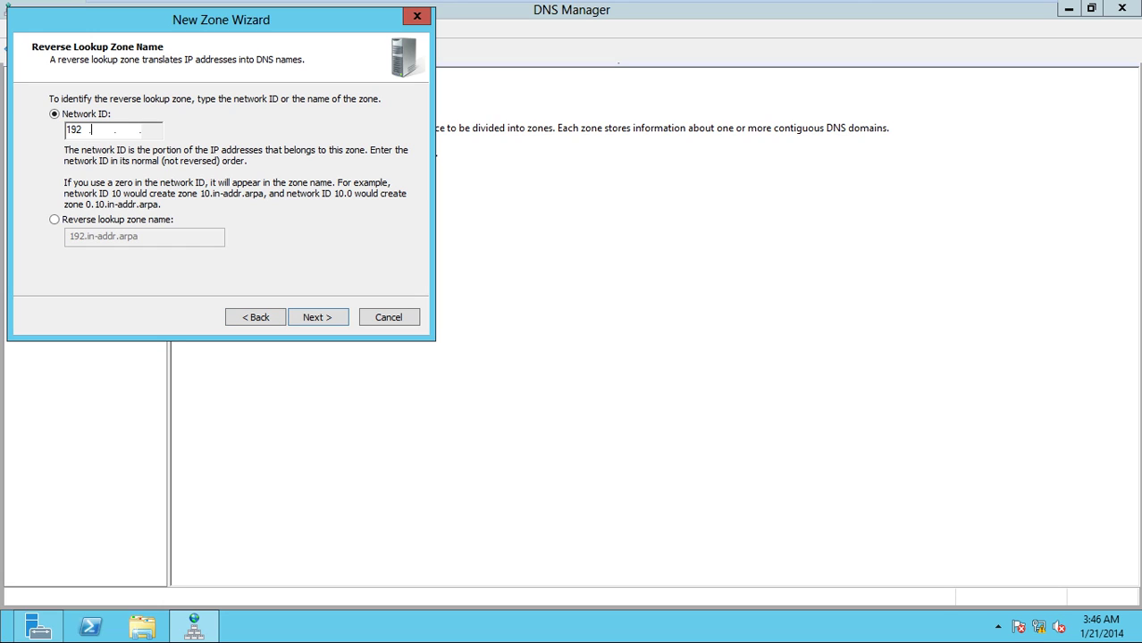
type("168 .1")
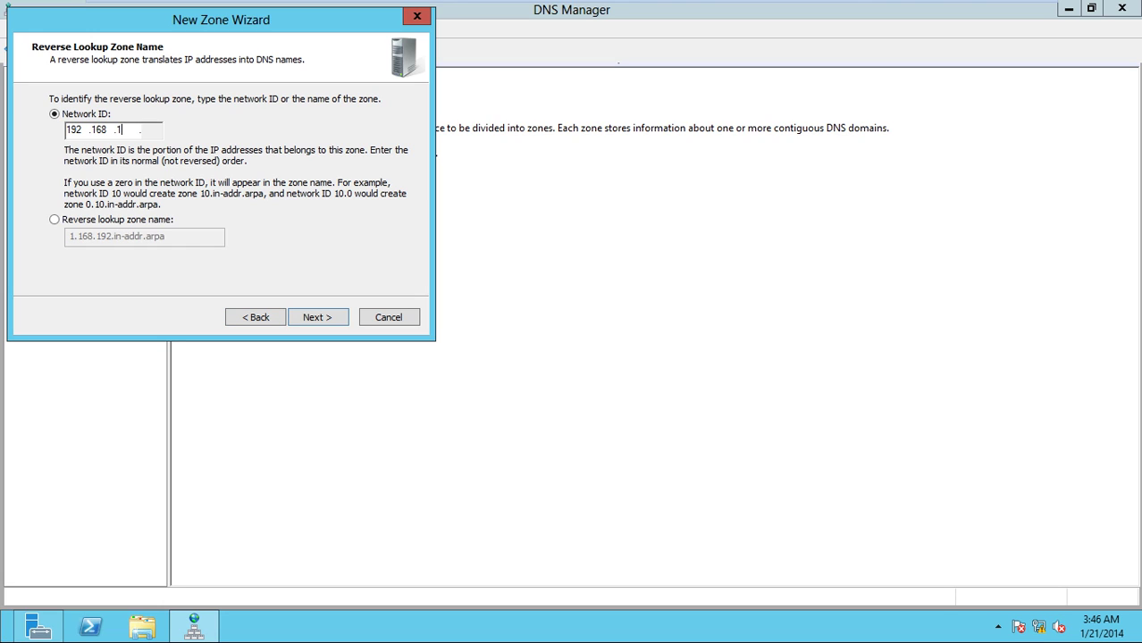
left_click(327, 327)
left_click(327, 327)
left_click(327, 328)
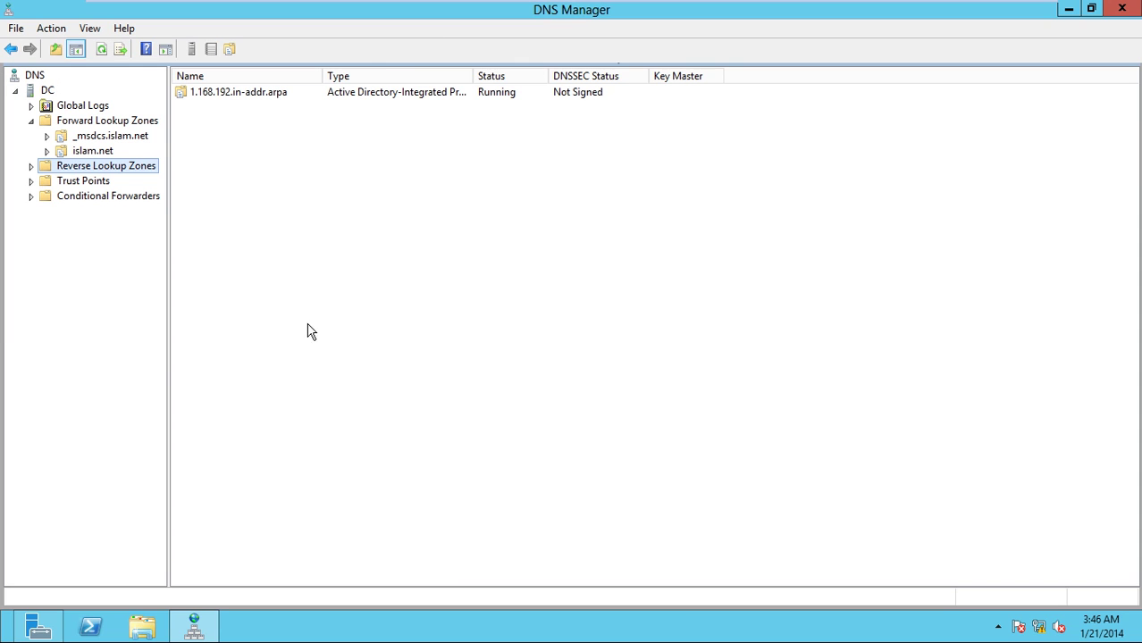
left_click(33, 168)
left_click(80, 182)
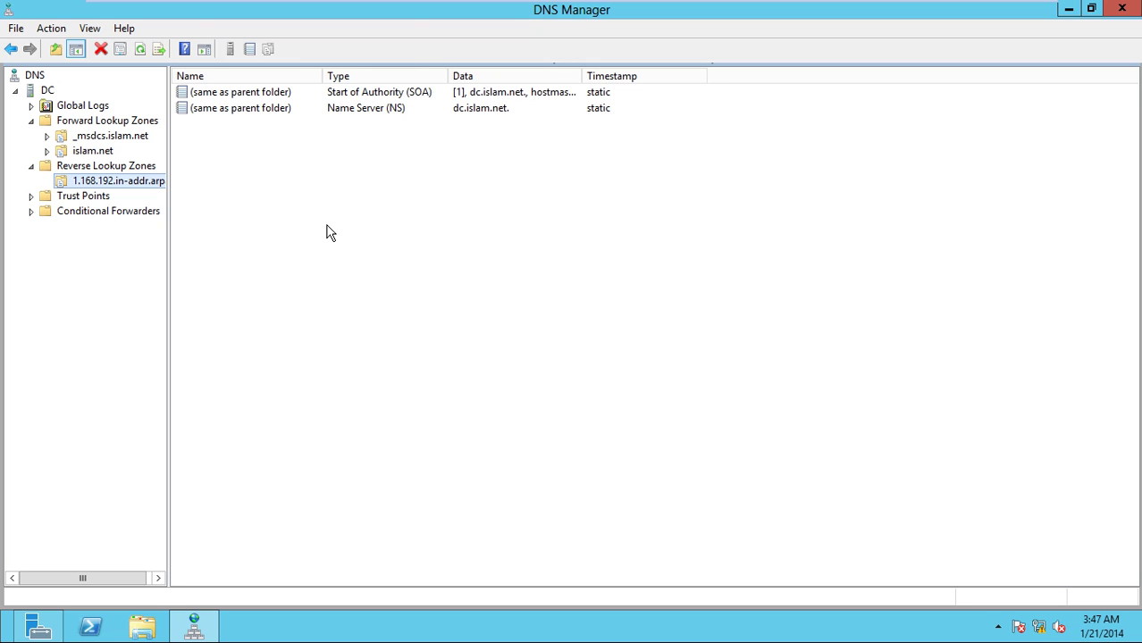
Enable updating the associated pointer (PTR) record for the dc host in islam.net, and confirm the same option on the client host.
left_click(93, 151)
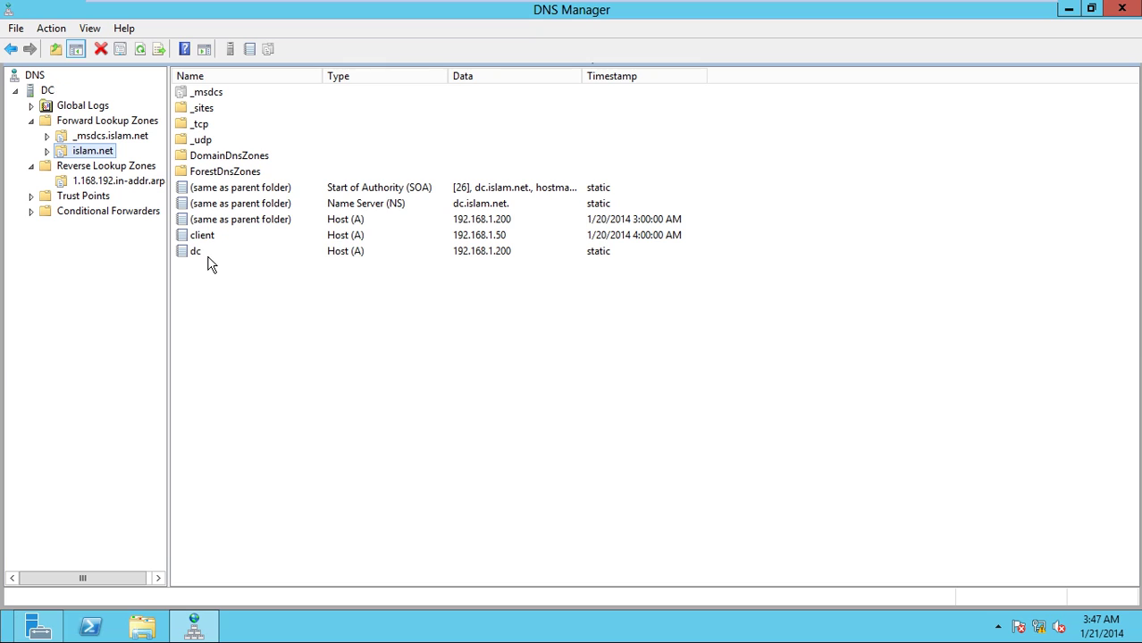
left_click(332, 258)
double_click(332, 260)
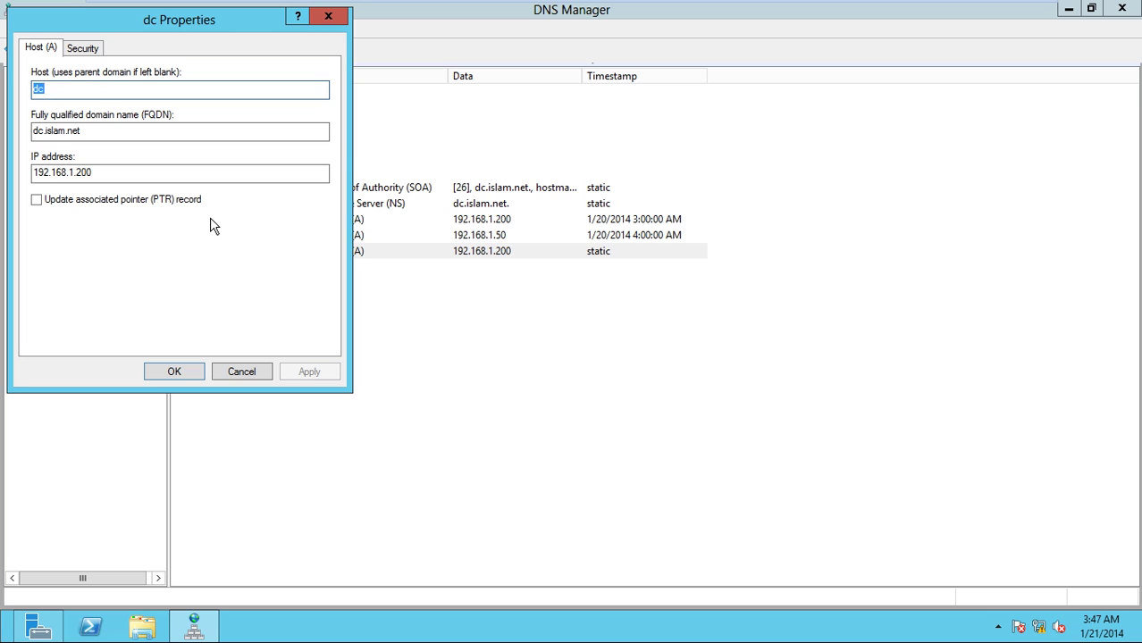
left_click(47, 201)
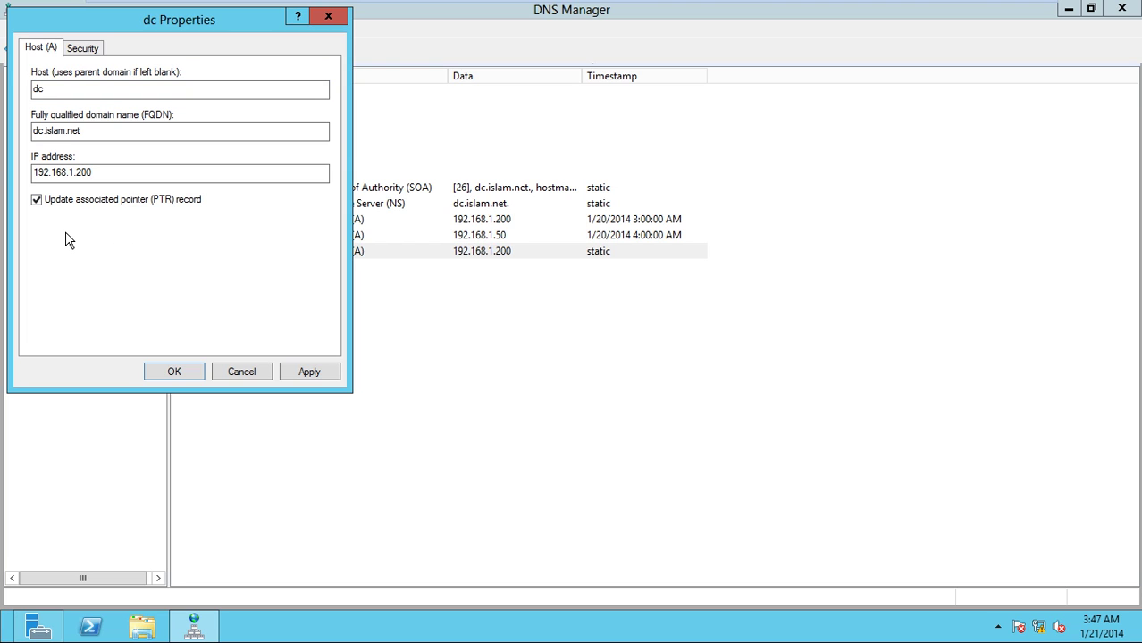
left_click(183, 373)
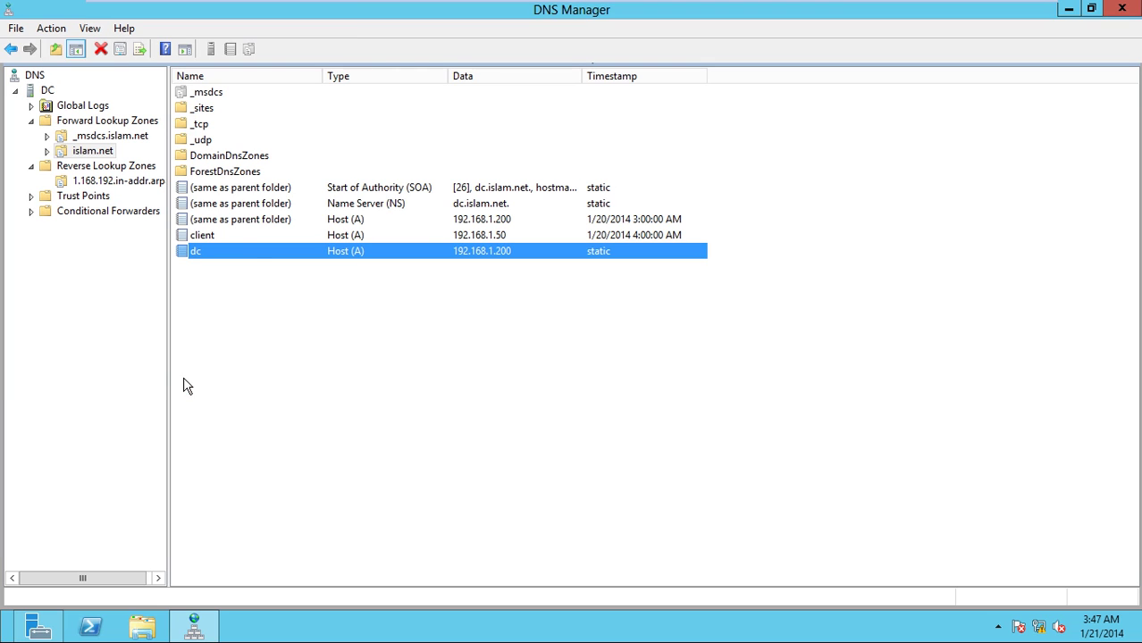
double_click(230, 235)
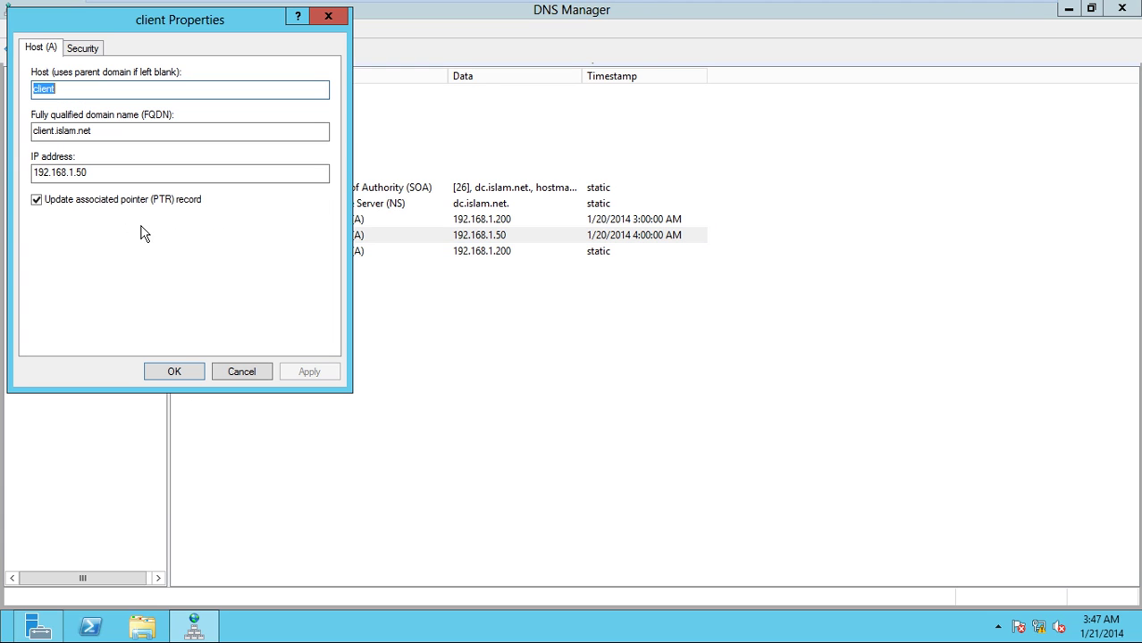
left_click(174, 373)
Refresh the 1.168.192.in-addr.arpa zone and check it for the dc host's pointer record.
left_click(100, 181)
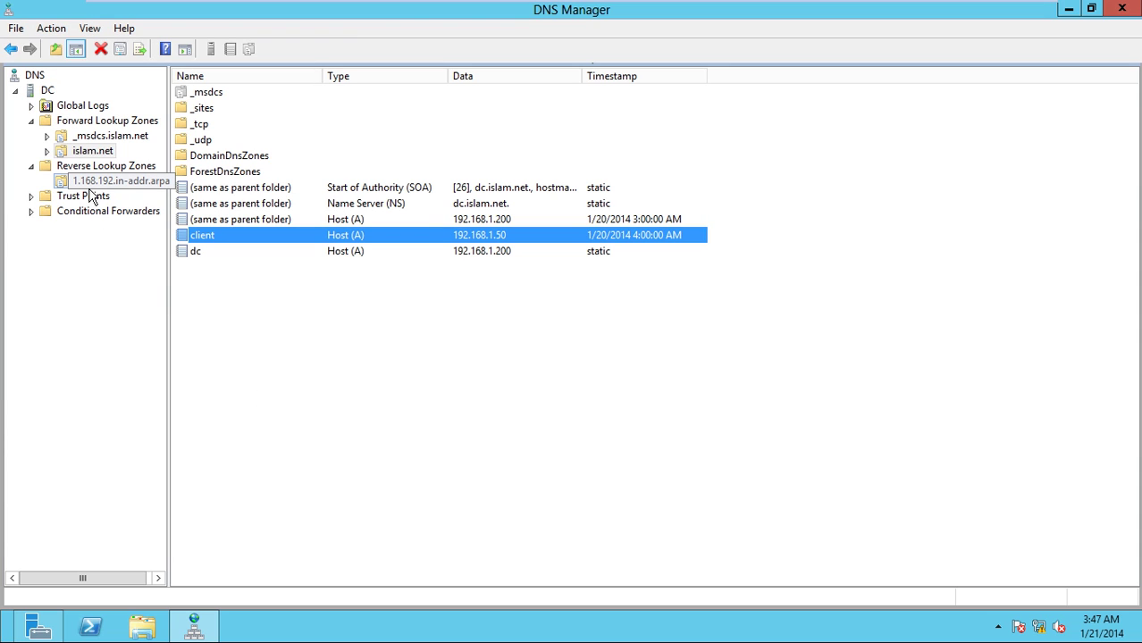
left_click(122, 51)
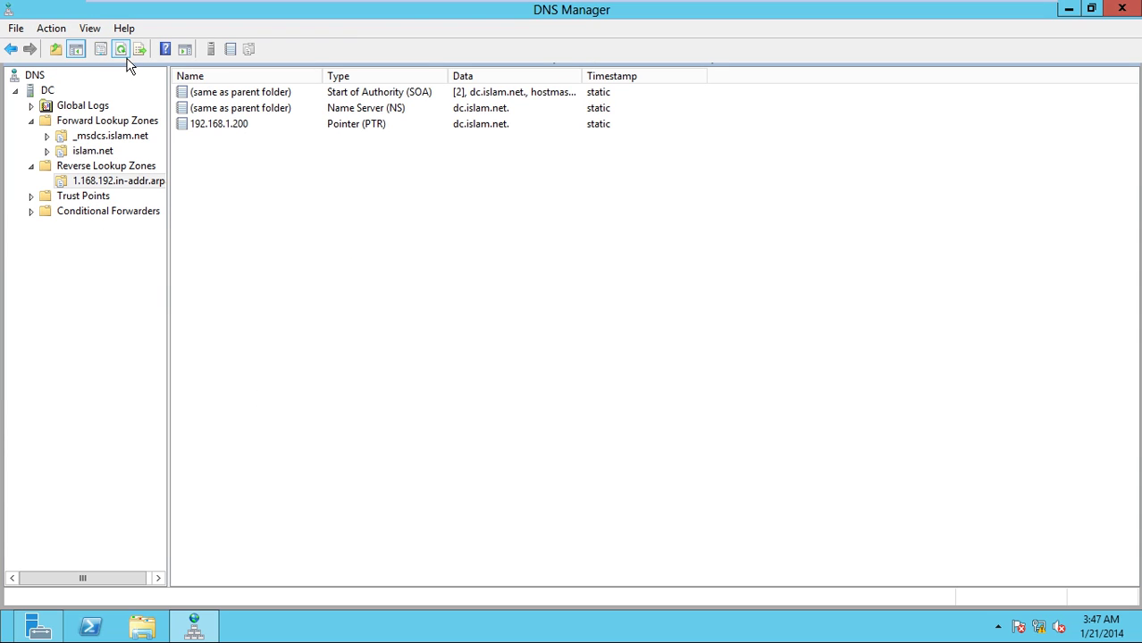
left_click(216, 129)
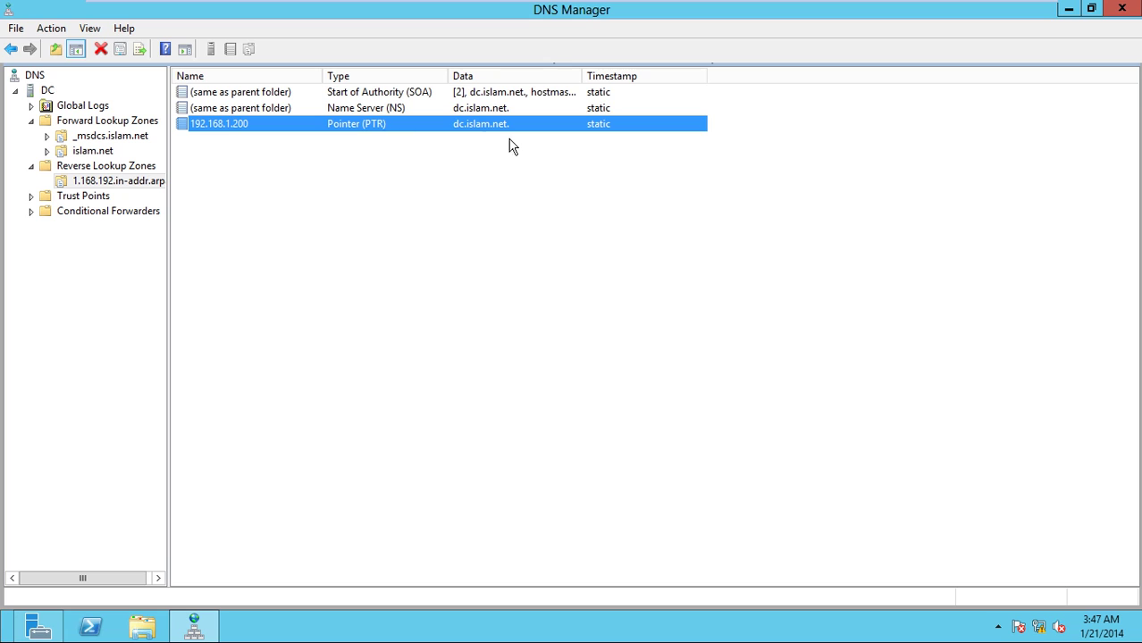
left_click(425, 244)
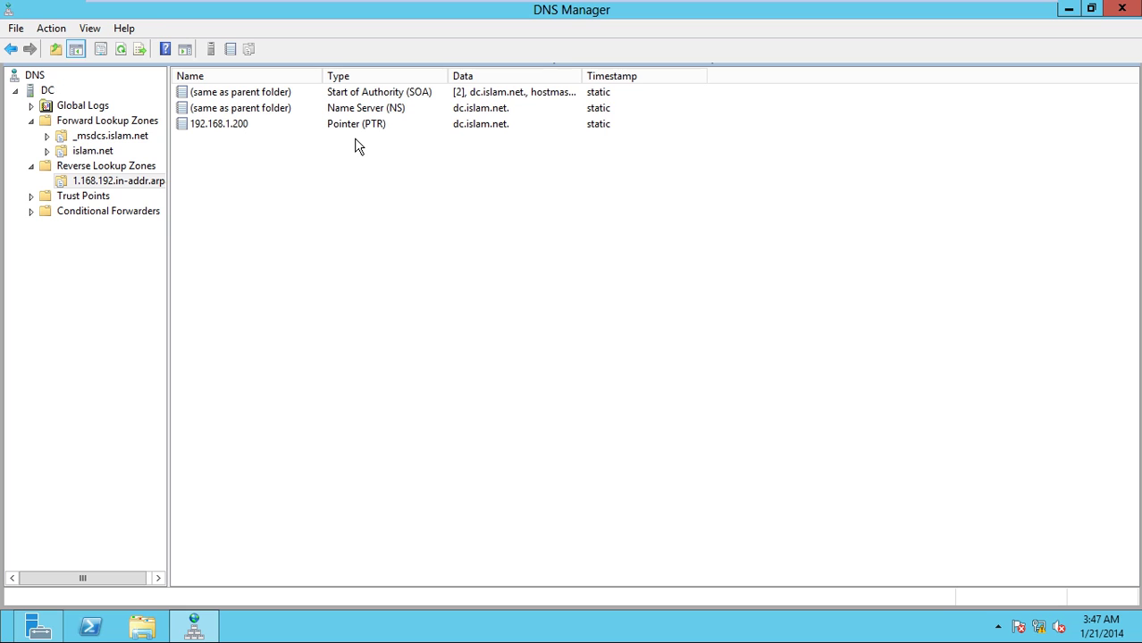
Open Command Prompt and run nslookup 192.168.1.200 to test reverse name resolution.
key("alt")
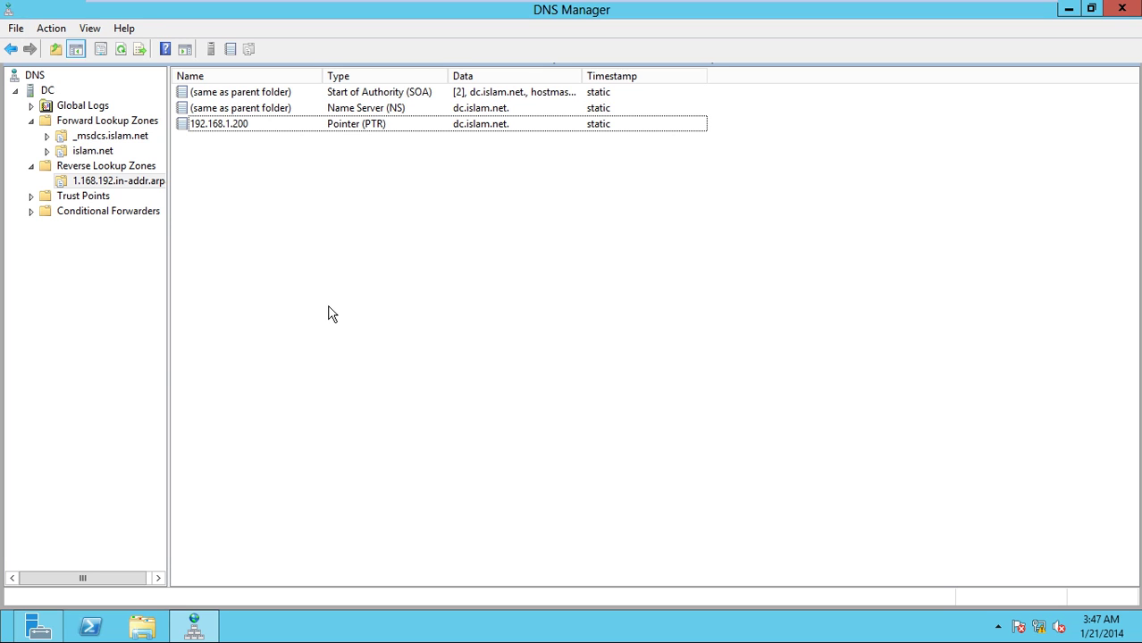
key("super")
type("cmd")
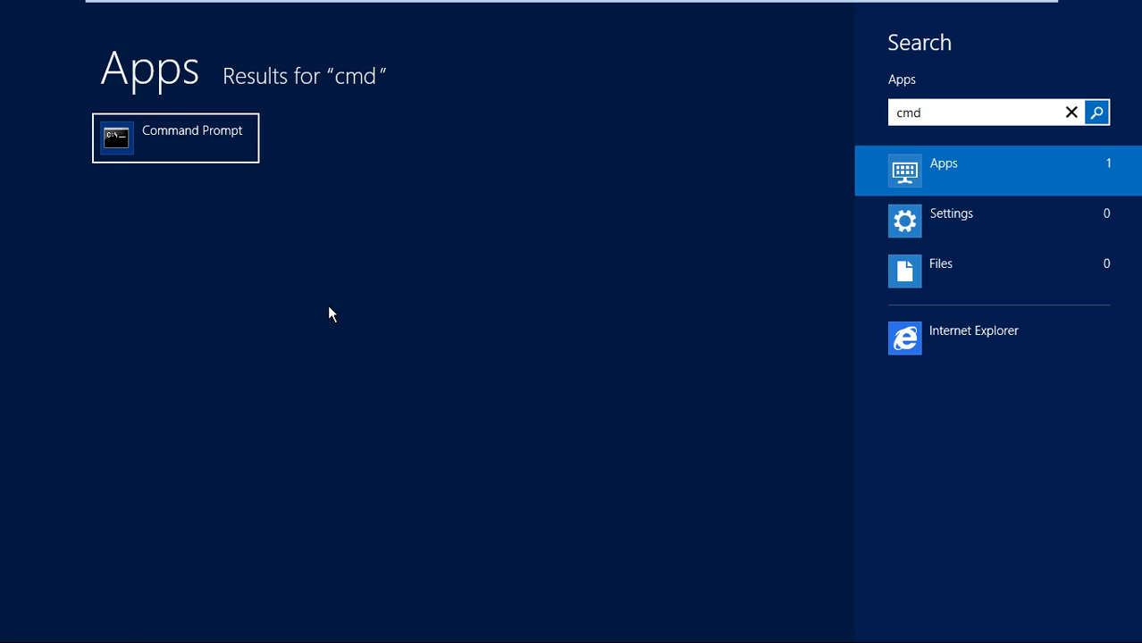
key("Return")
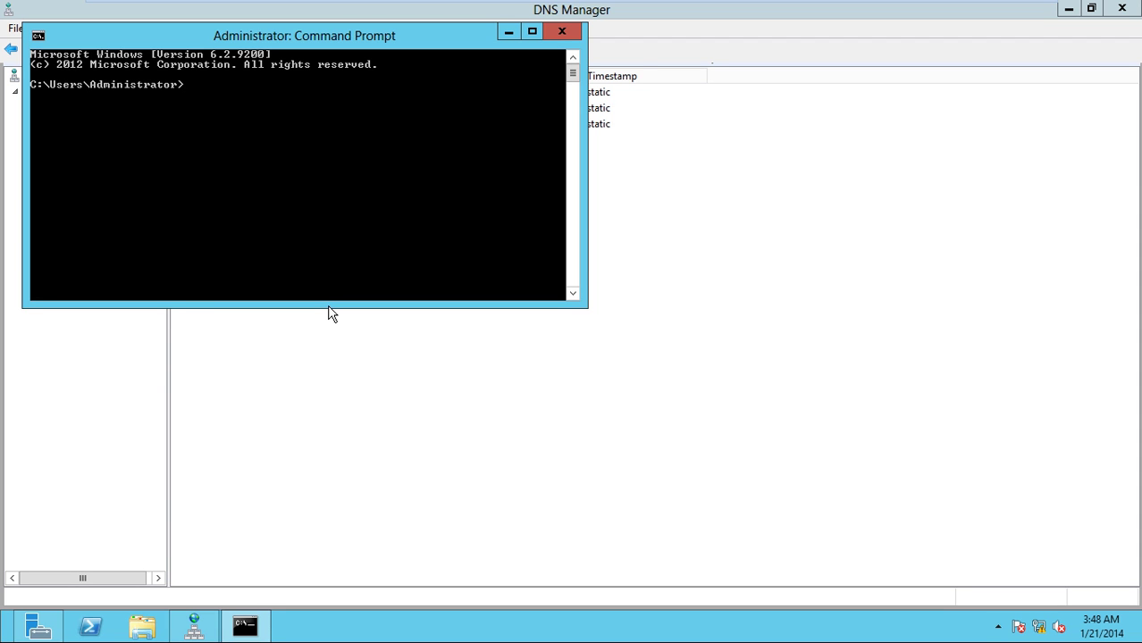
type("nslookup")
type("192.168.1.200")
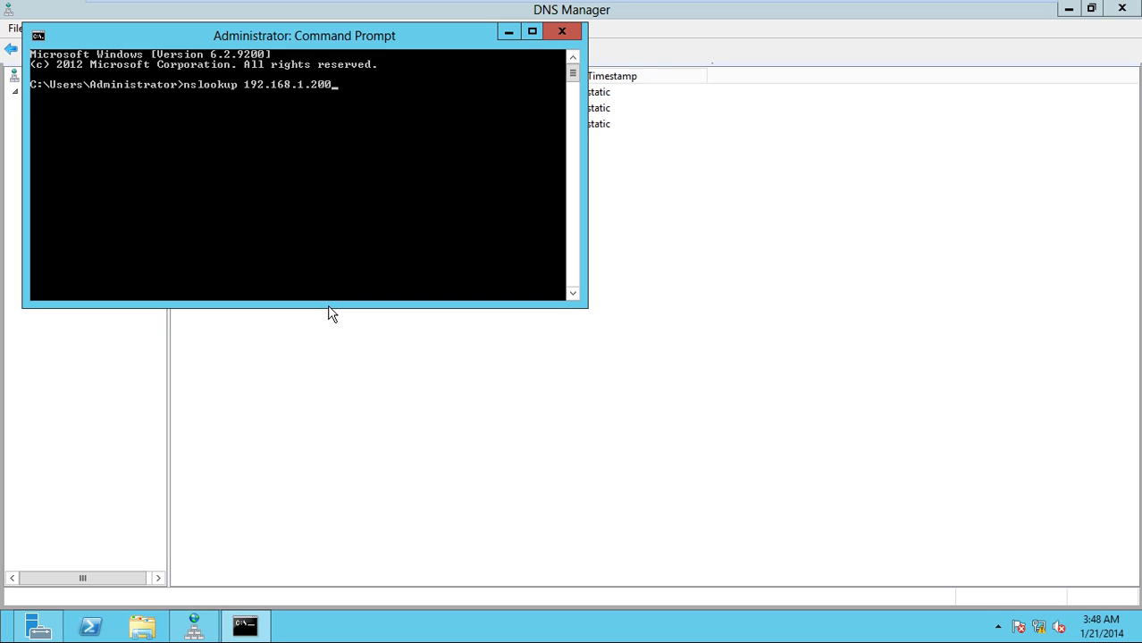
key("Return")
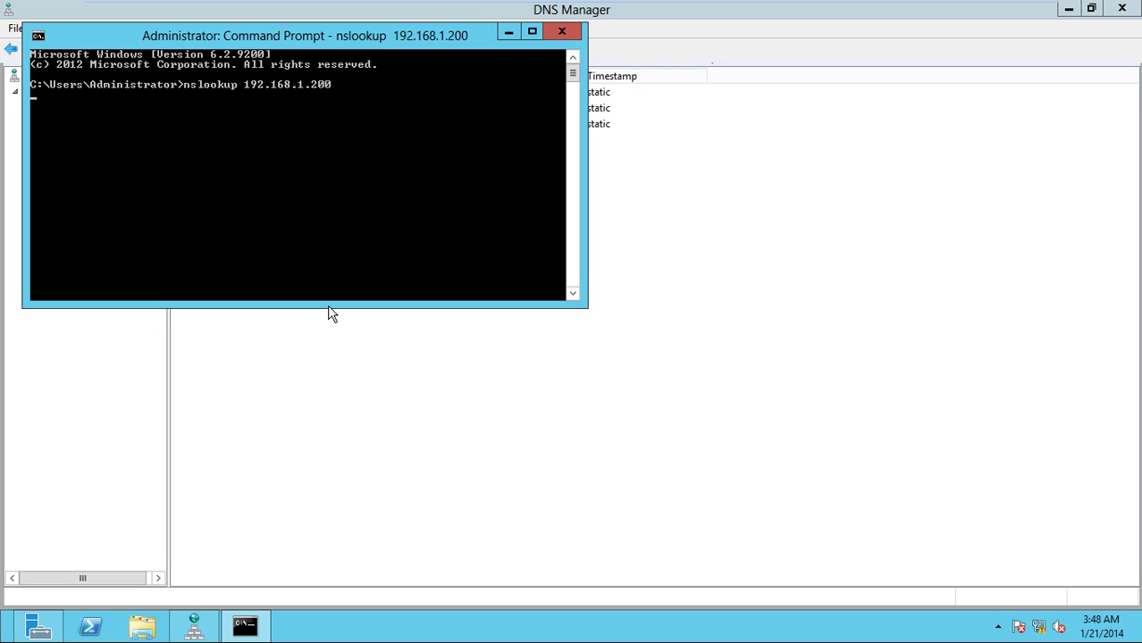
Mark the host name dc.islam.net in the nslookup output, then clear the marking.
right_click(136, 155)
left_click(150, 161)
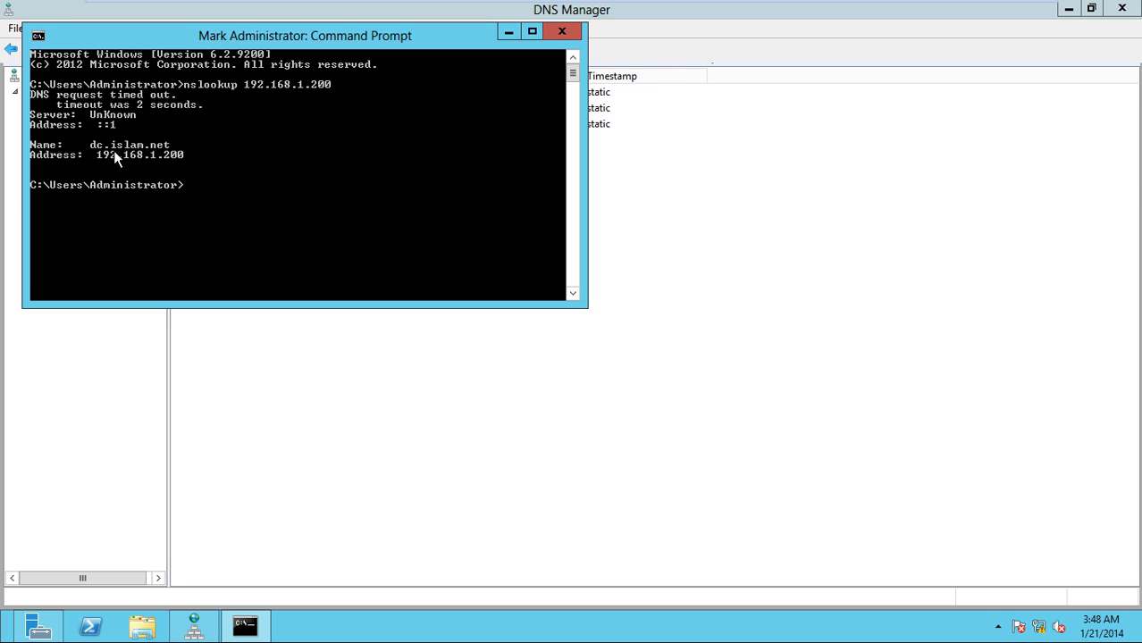
left_click_drag(91, 145, 176, 158)
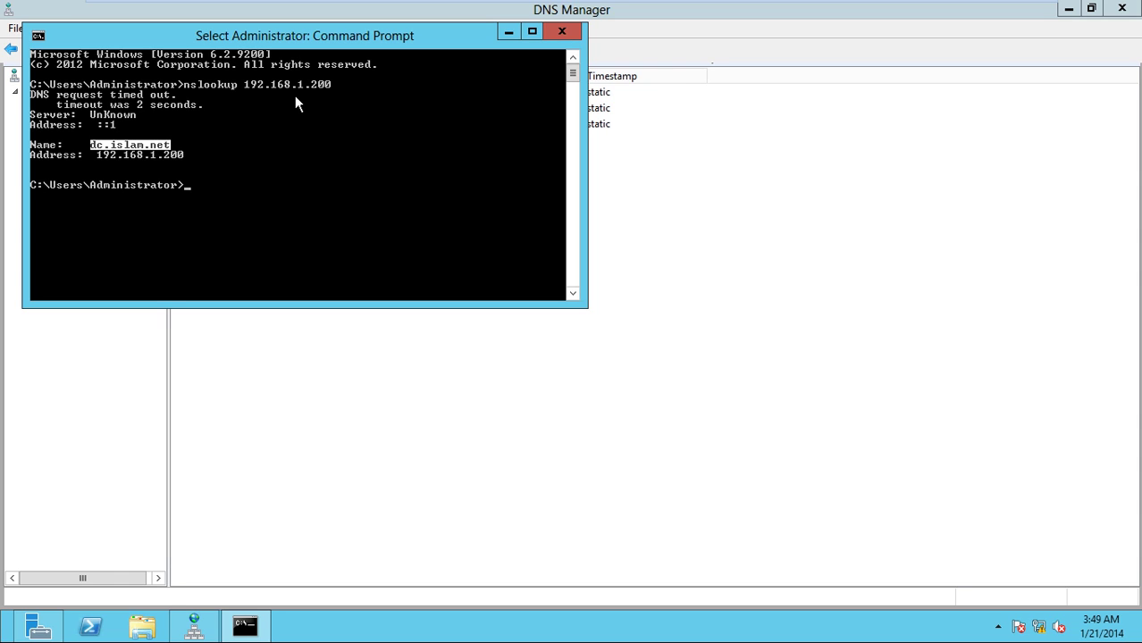
scroll(246, 188, "down", 1)
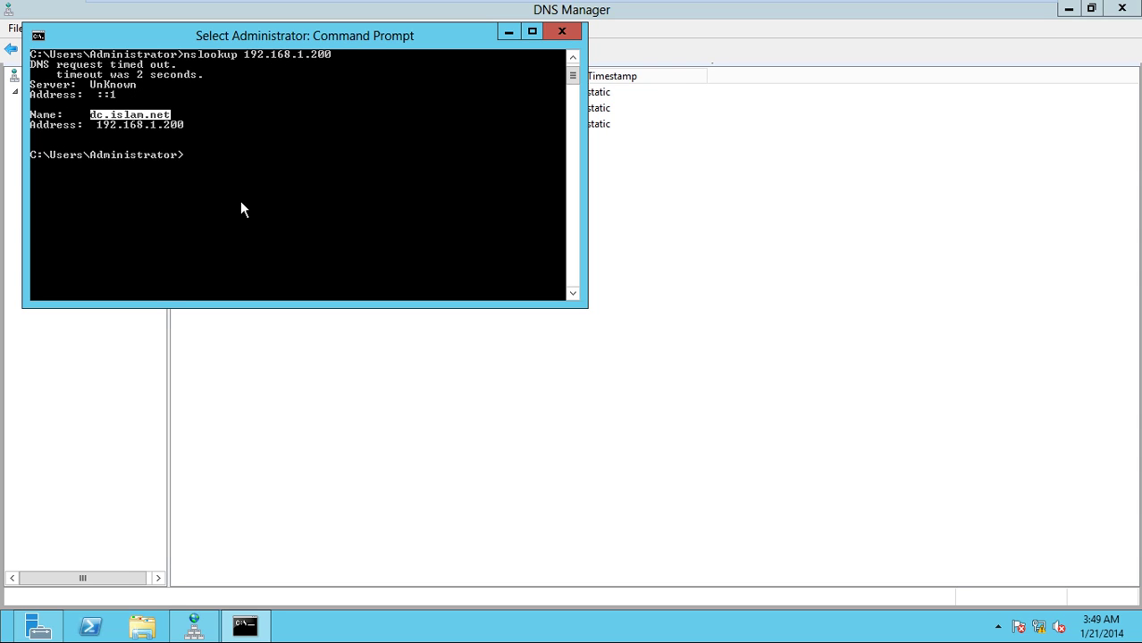
key("Escape")
Look up the client host's address in the islam.net zone and test its reverse resolution with nslookup 192.168.1.50.
key("Up")
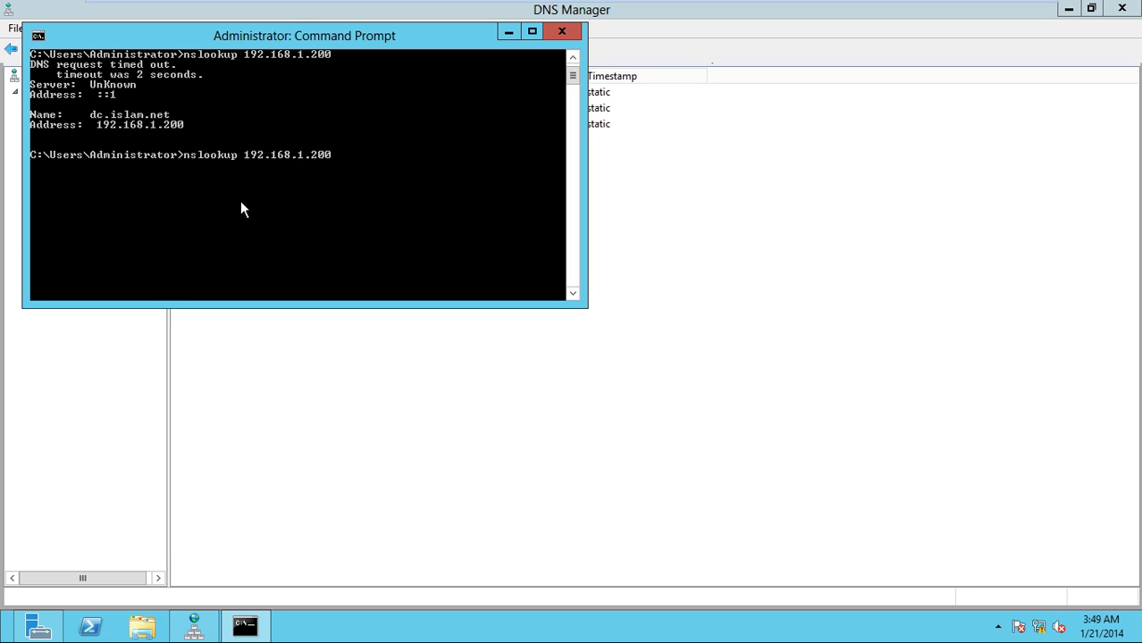
key("BackSpace")
key("BackSpace")
key("BackSpace")
left_click_drag(332, 38, 515, 286)
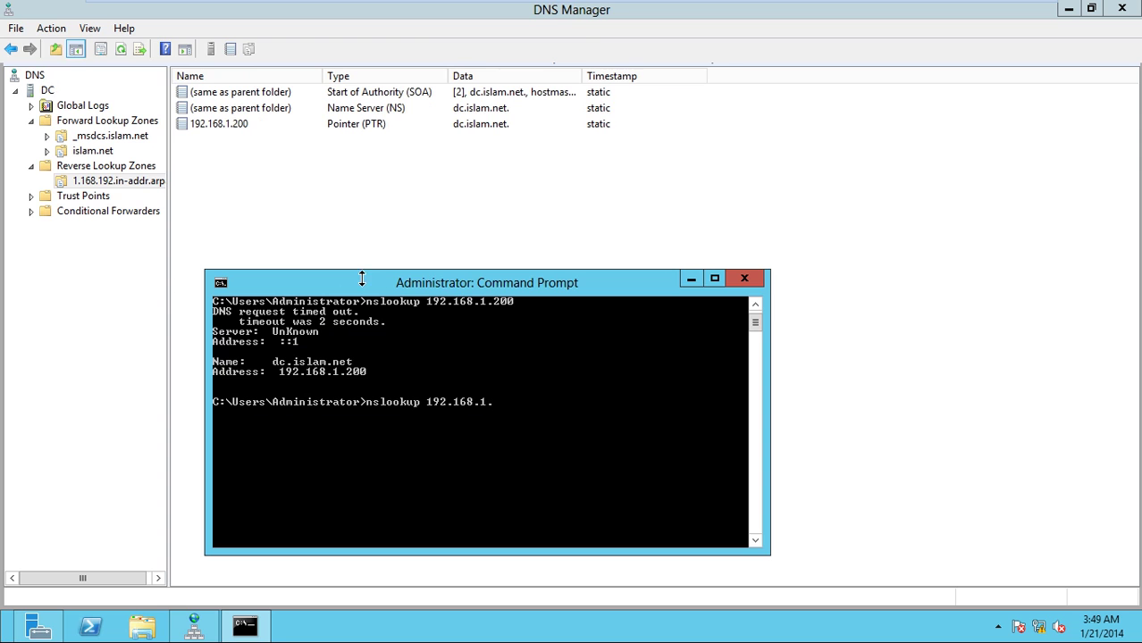
left_click(93, 150)
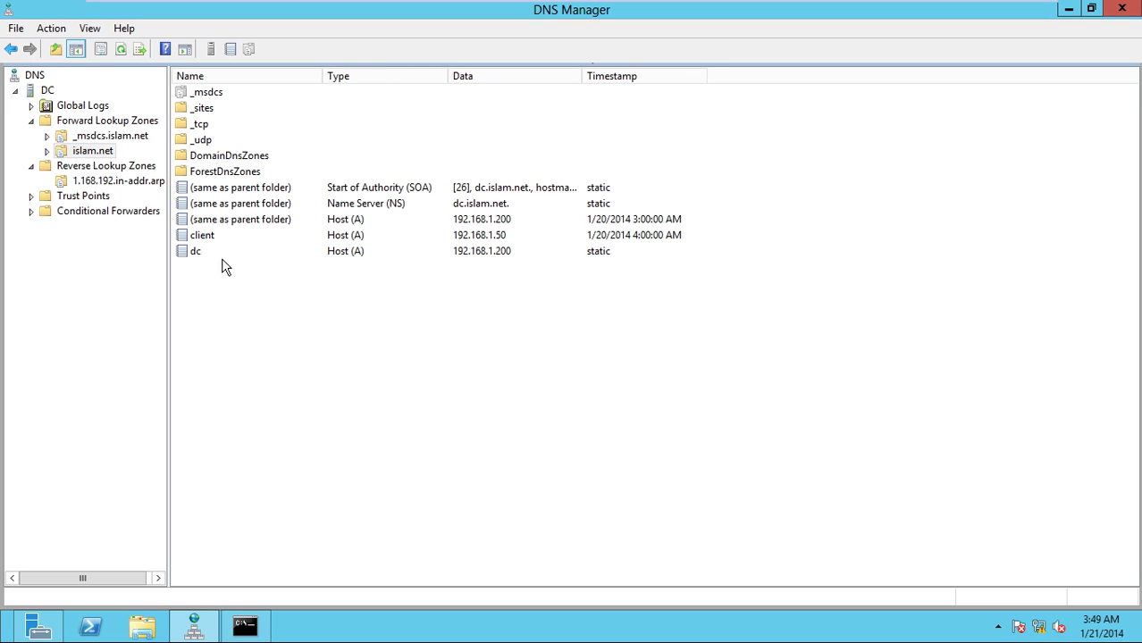
left_click(245, 625)
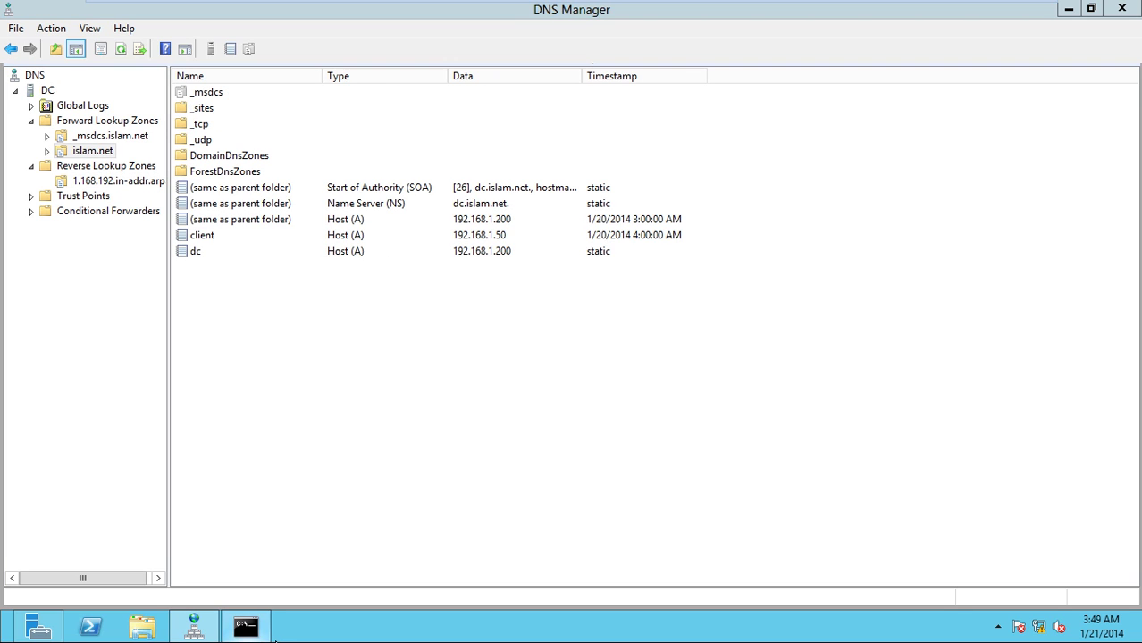
type("5")
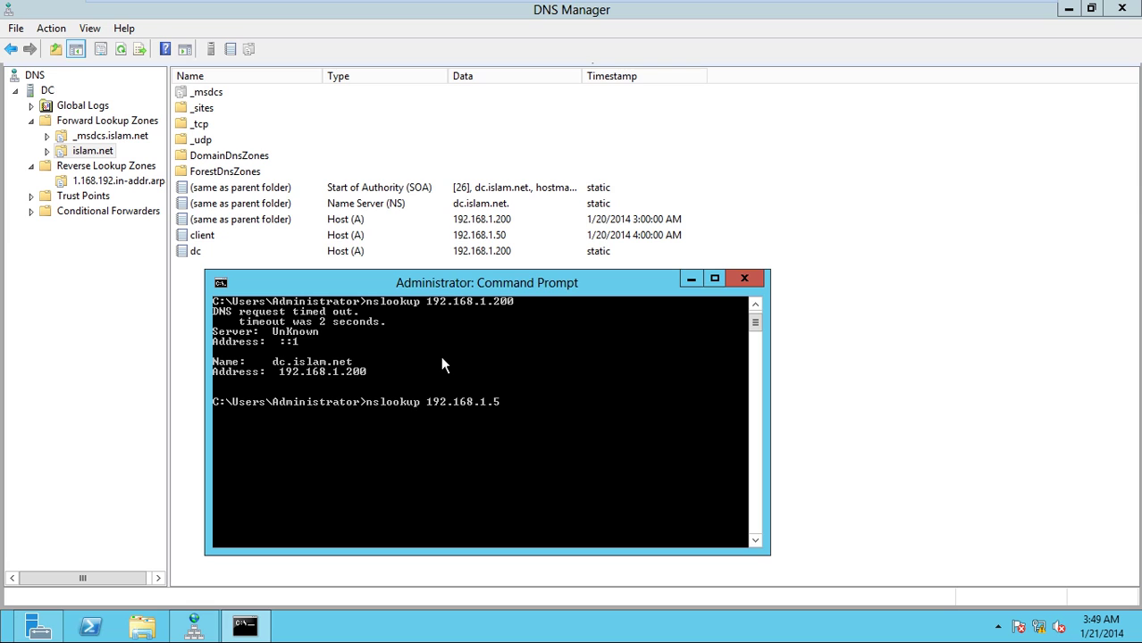
type("0")
key("Return")
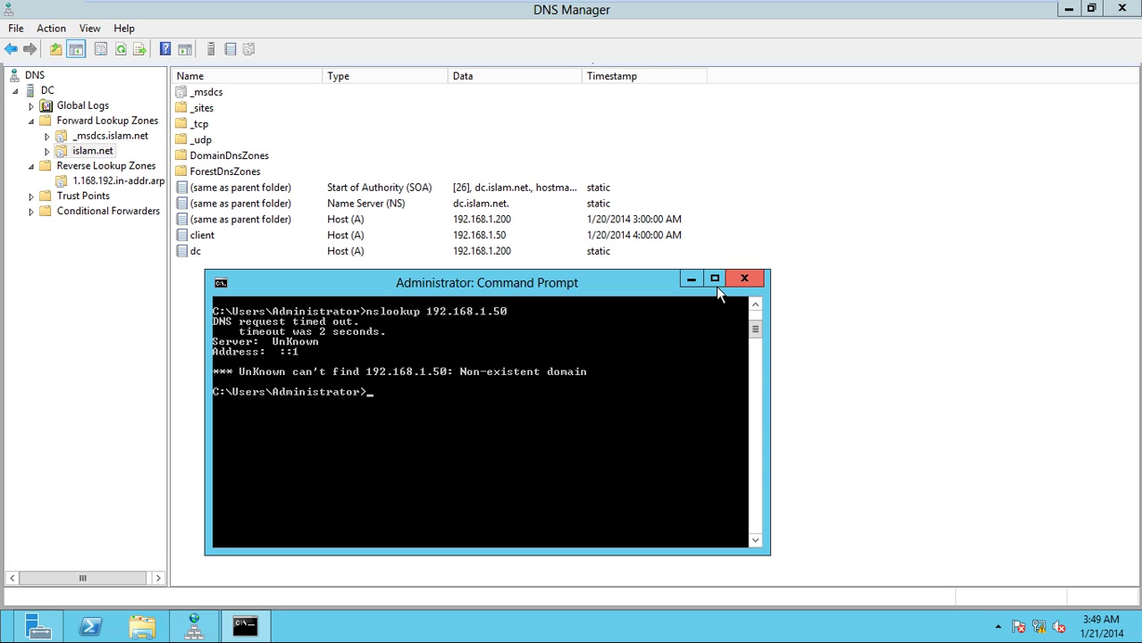
left_click(745, 279)
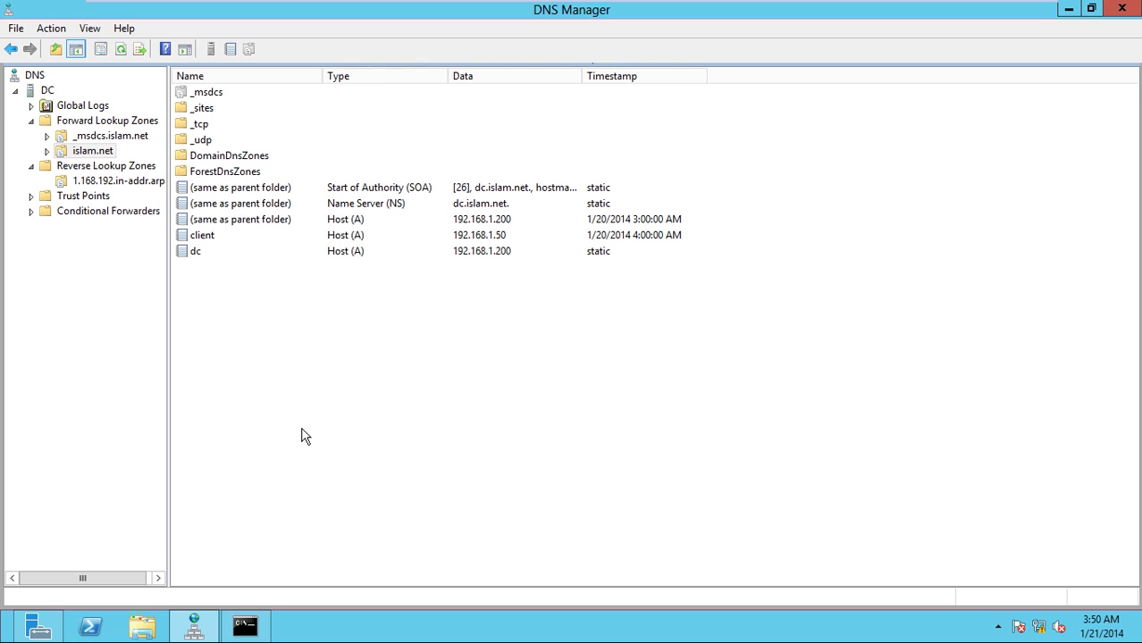
key("Tab")
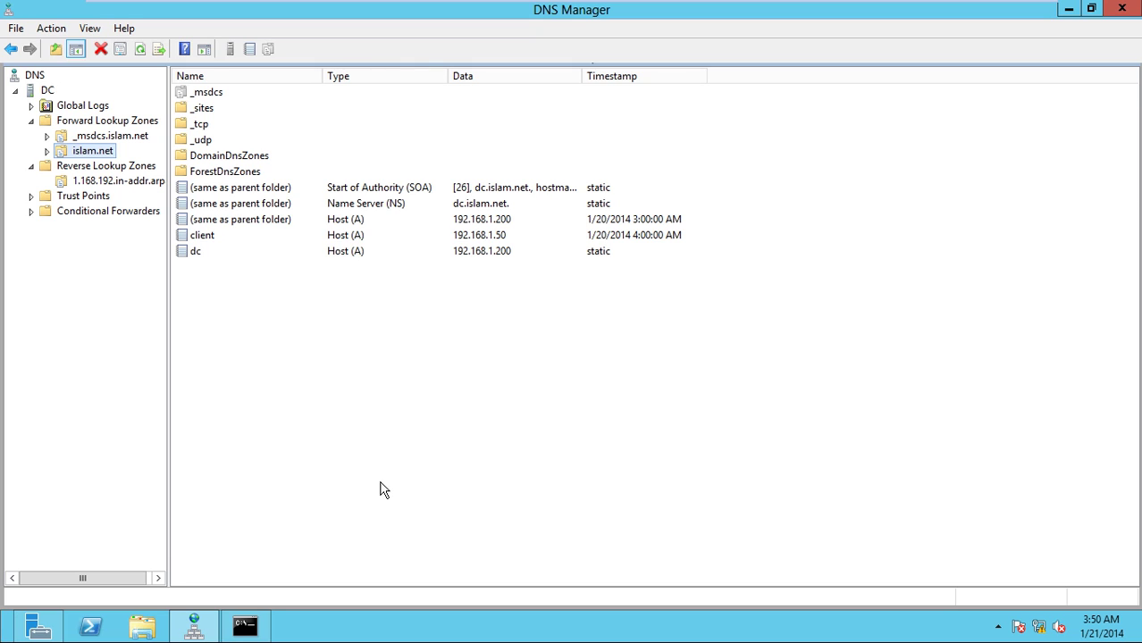
left_click(395, 210)
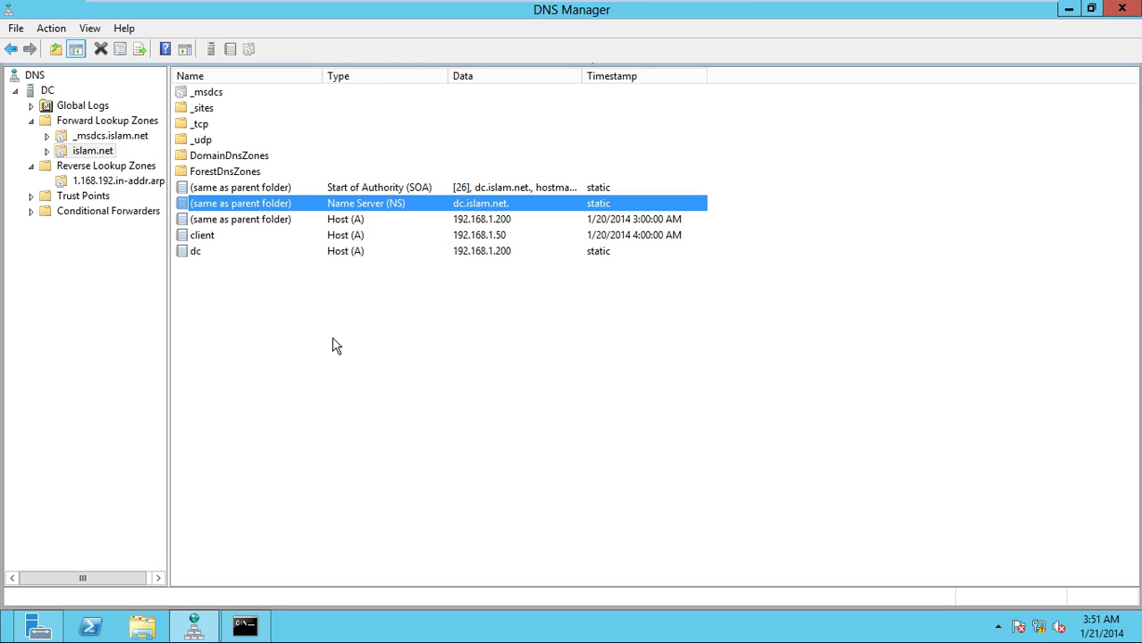
left_click(466, 459)
Ping dc.islam.net from Command Prompt and interrupt the running ping.
left_click(245, 626)
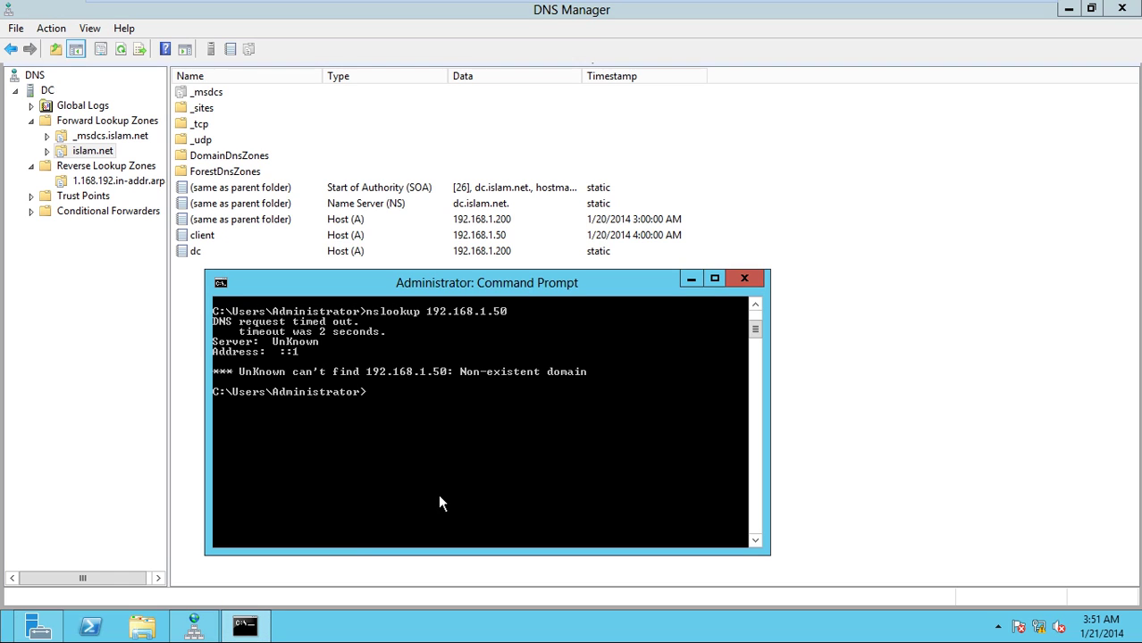
type("ping")
type("dc.islam.net")
key("Return")
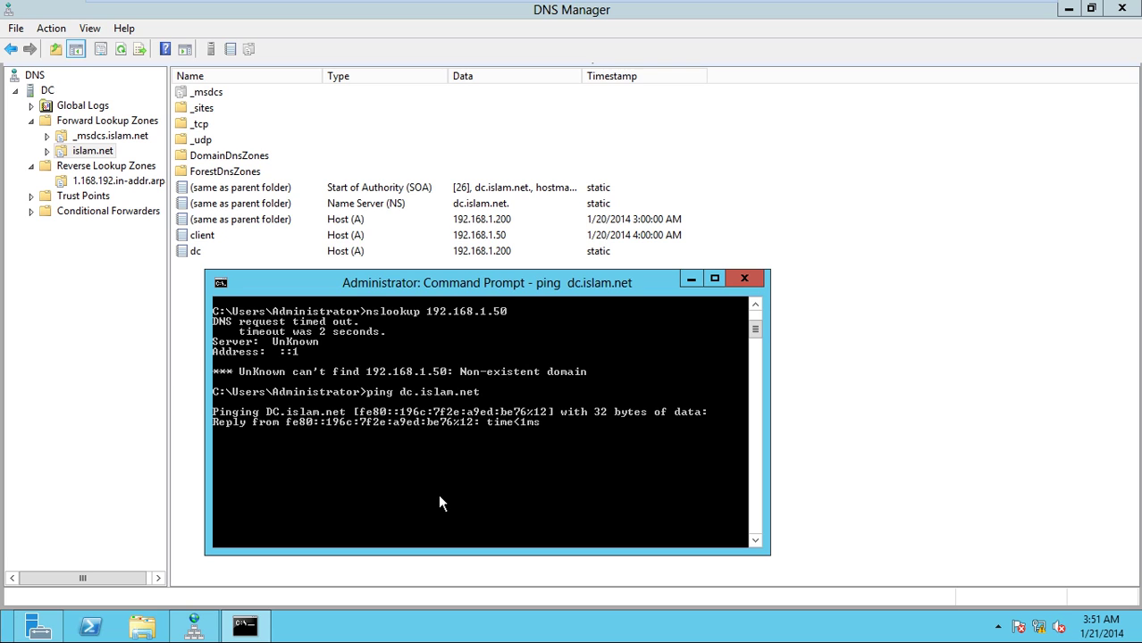
key("ctrl+c")
Ping dc.islam.net over IPv4 using the -4 option.
key("Up")
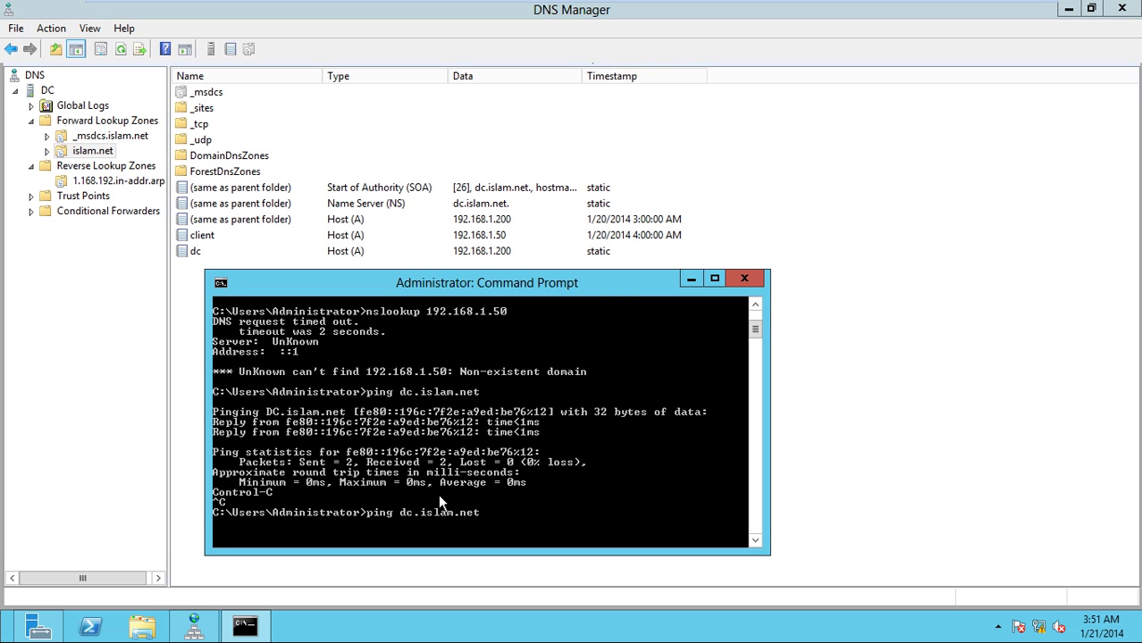
type("-4")
key("Return")
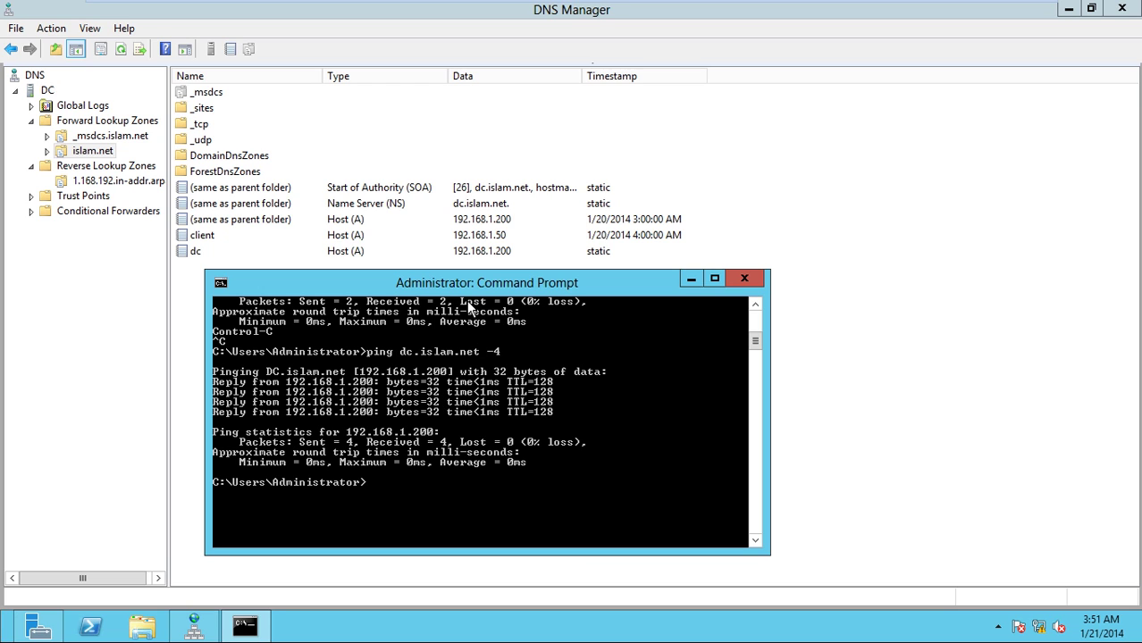
left_click_drag(461, 301, 637, 138)
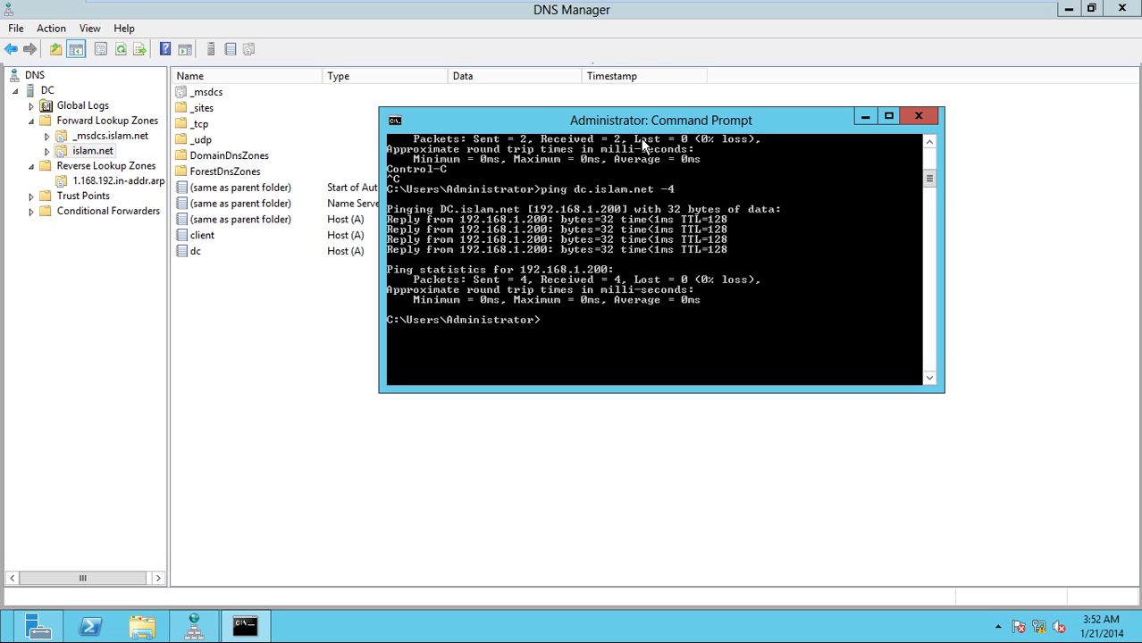
left_click(572, 515)
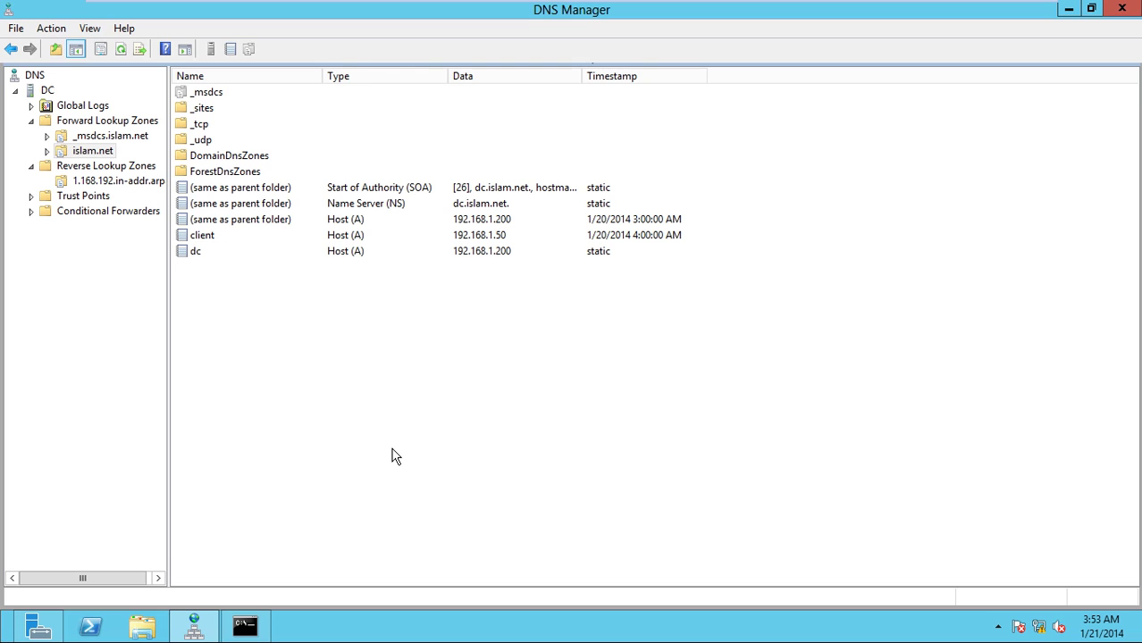
right_click(490, 448)
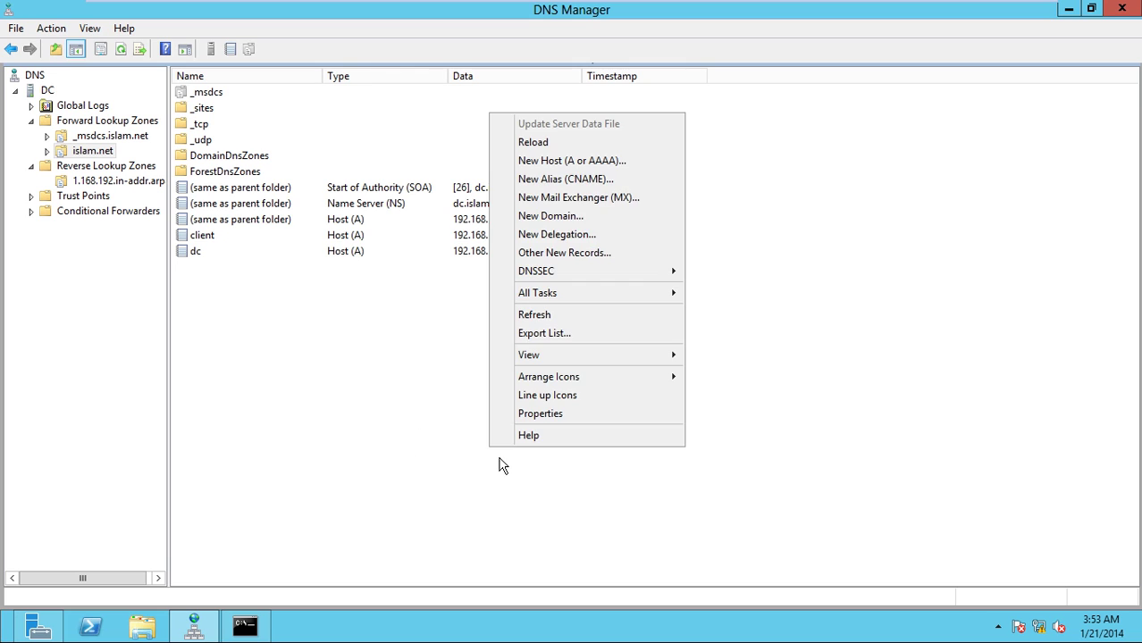
left_click(589, 184)
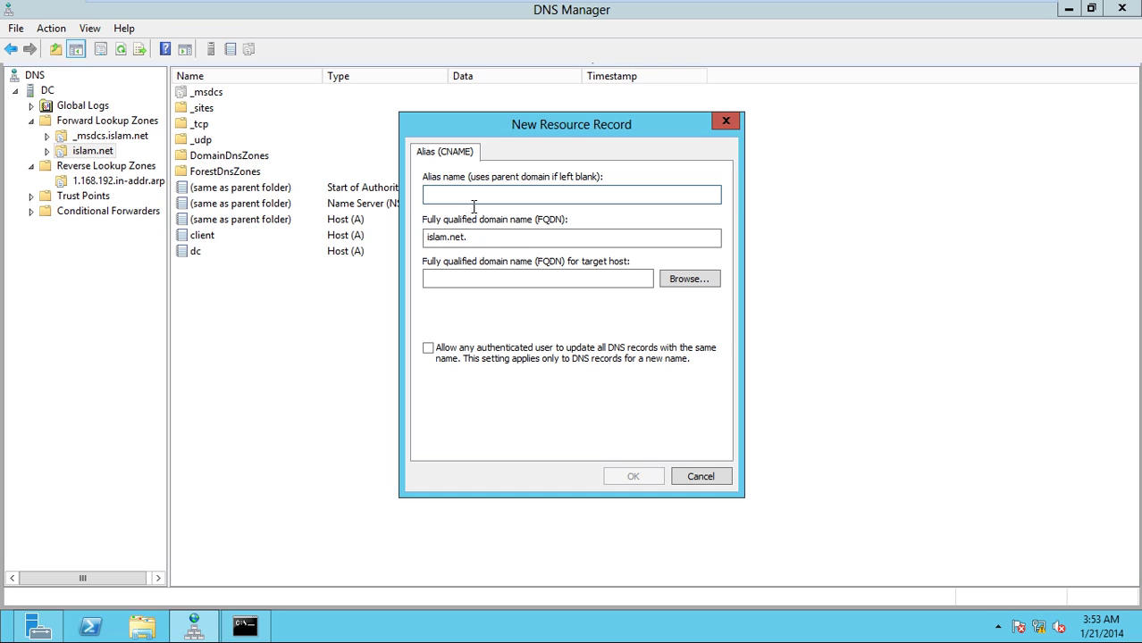
type("www")
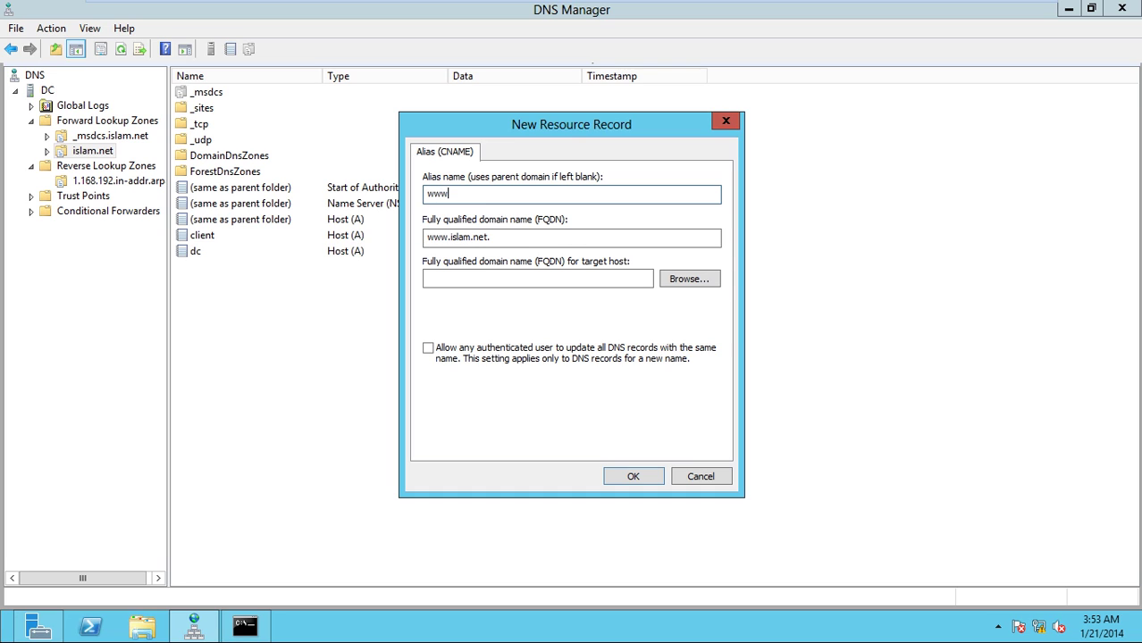
left_click_drag(498, 238, 458, 244)
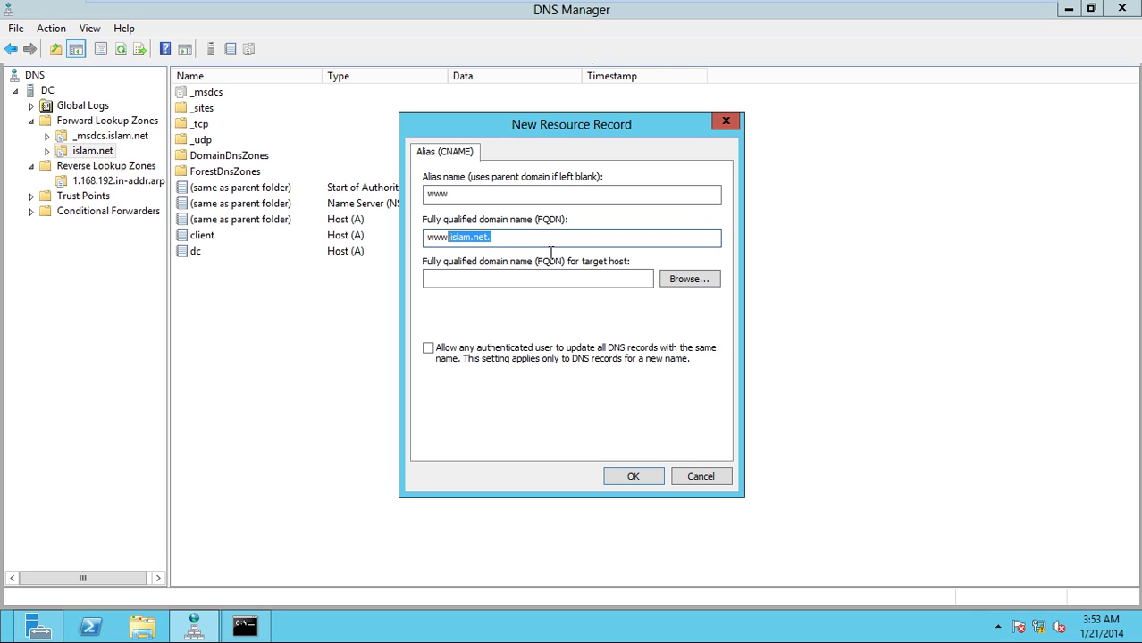
key("End")
left_click_drag(464, 195, 427, 196)
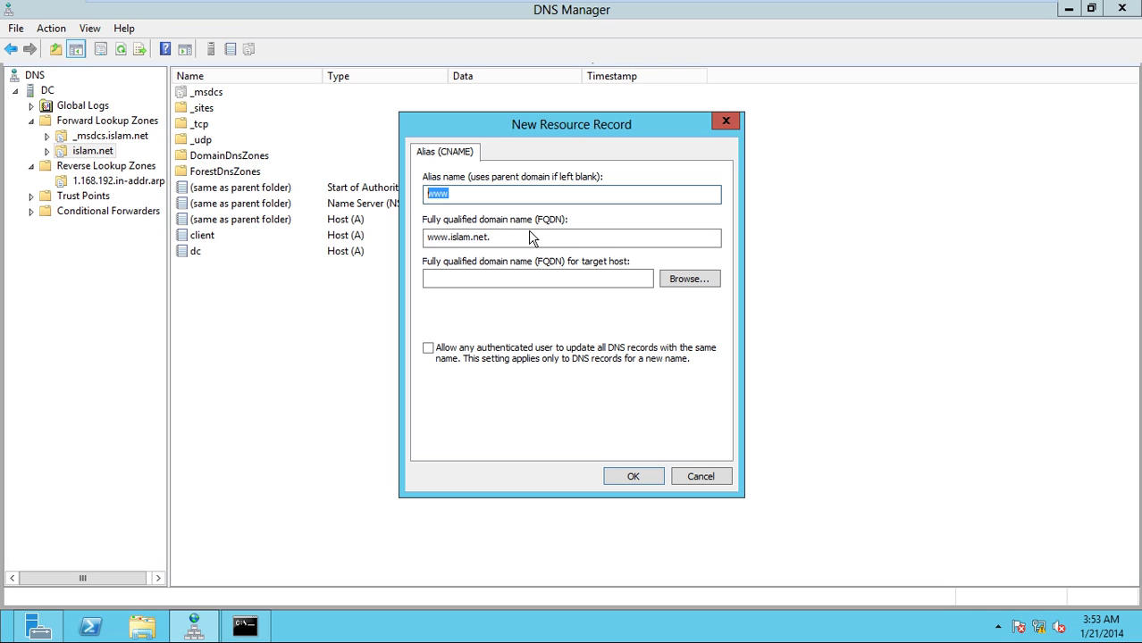
left_click_drag(499, 240, 453, 240)
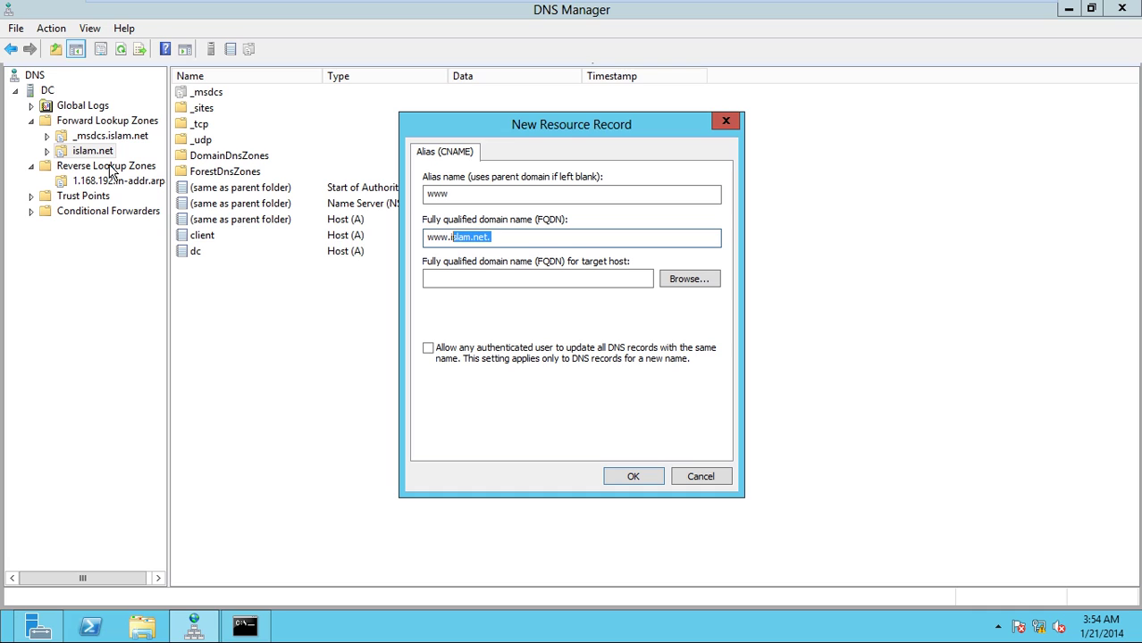
left_click(523, 280)
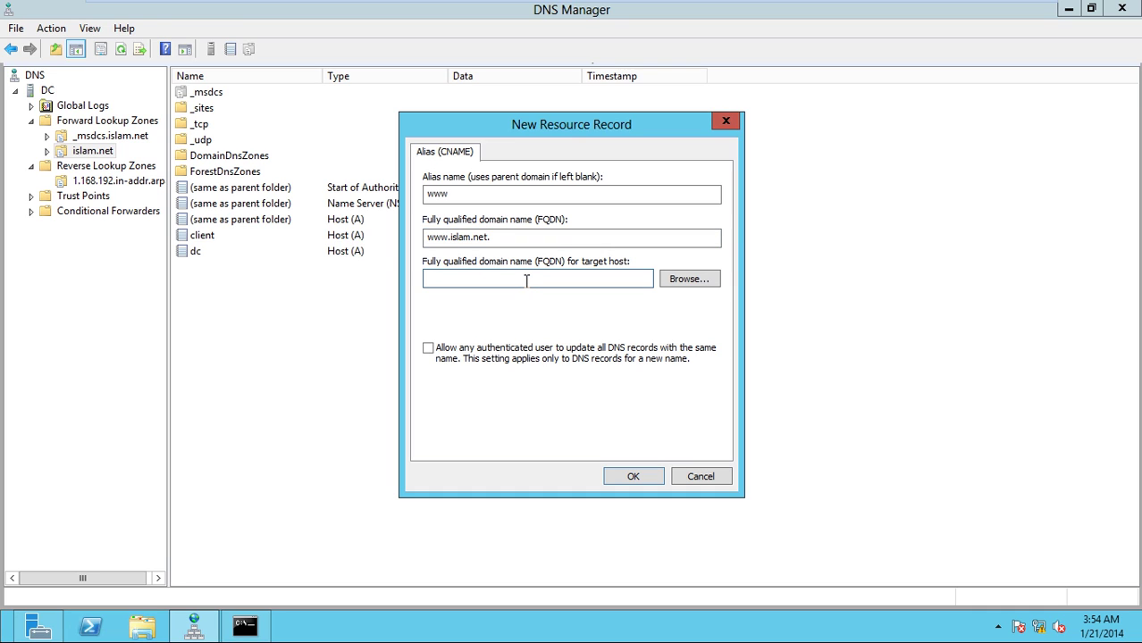
left_click_drag(463, 196, 416, 206)
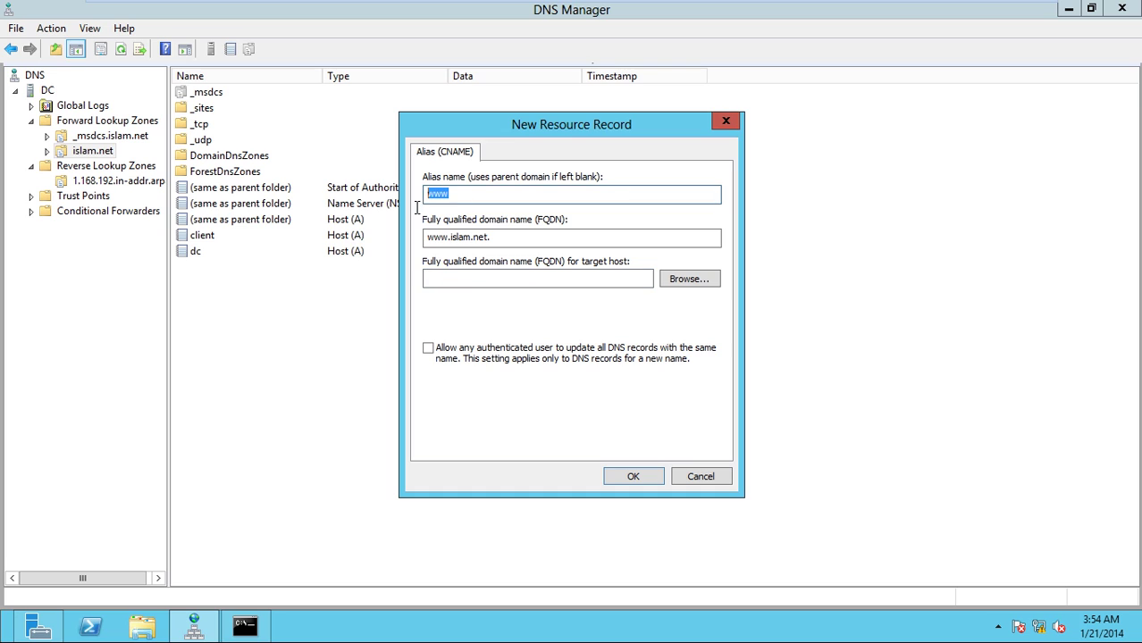
left_click(473, 287)
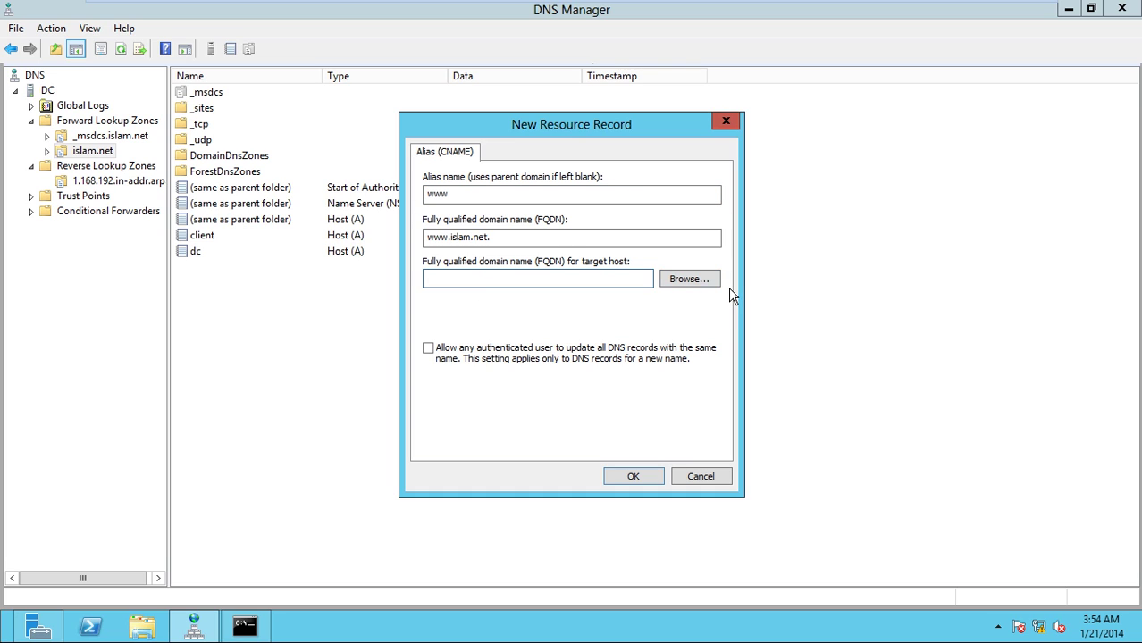
left_click(688, 280)
left_click(703, 433)
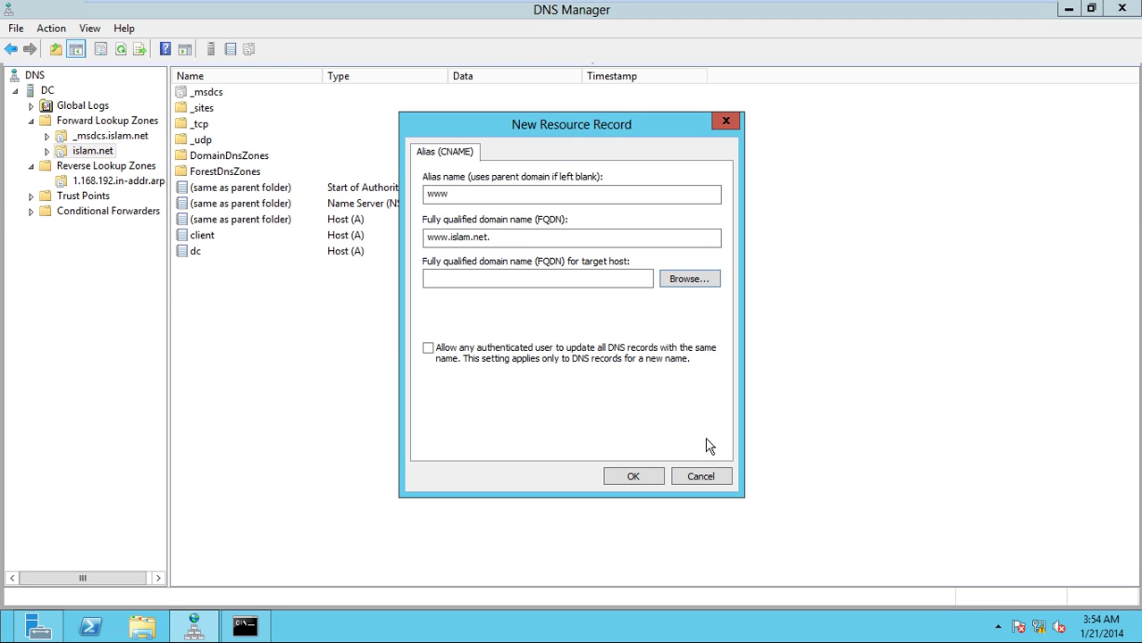
Browse the islam.net forward lookup zone for the dc host, set it as the www alias's target host and create the record.
left_click(691, 284)
left_click_drag(617, 159, 662, 127)
double_click(508, 218)
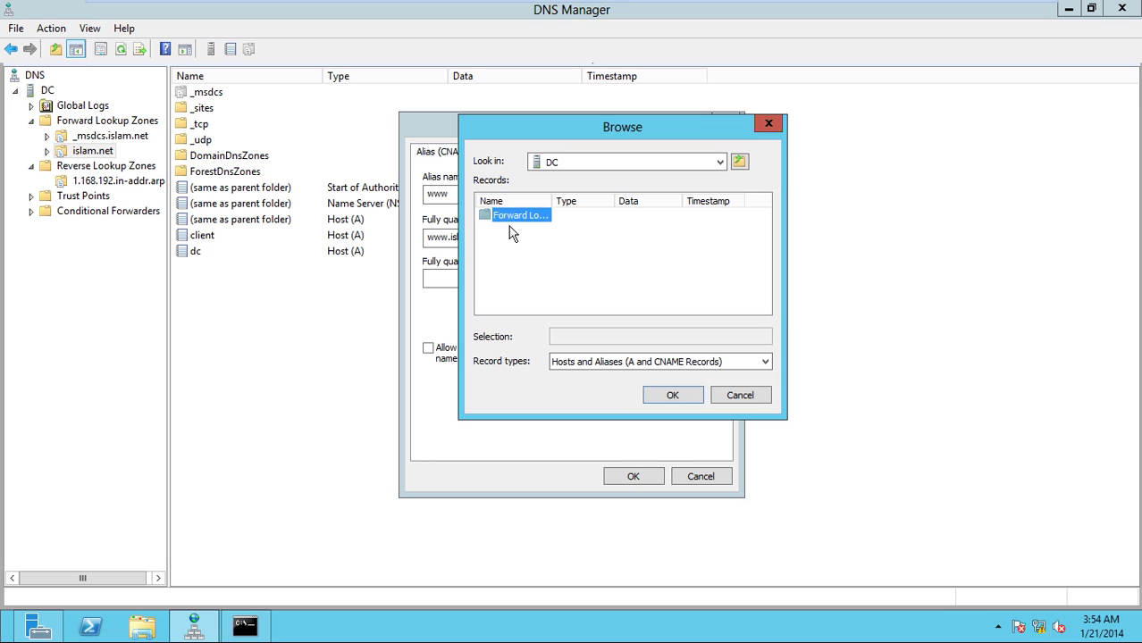
double_click(511, 216)
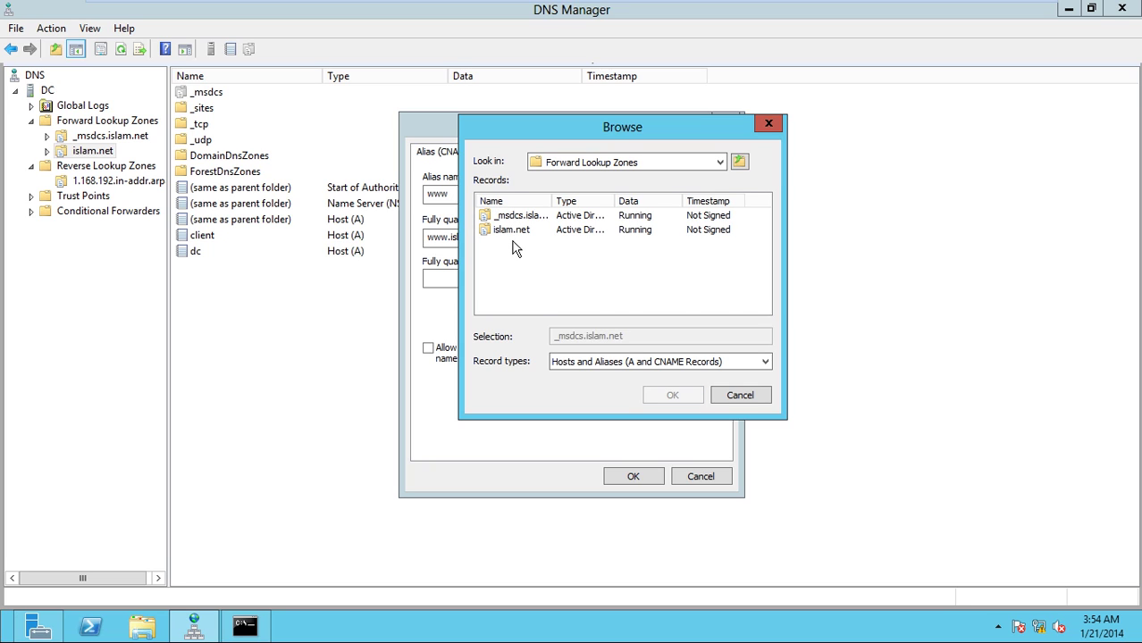
double_click(512, 236)
scroll(580, 259, "down", 1)
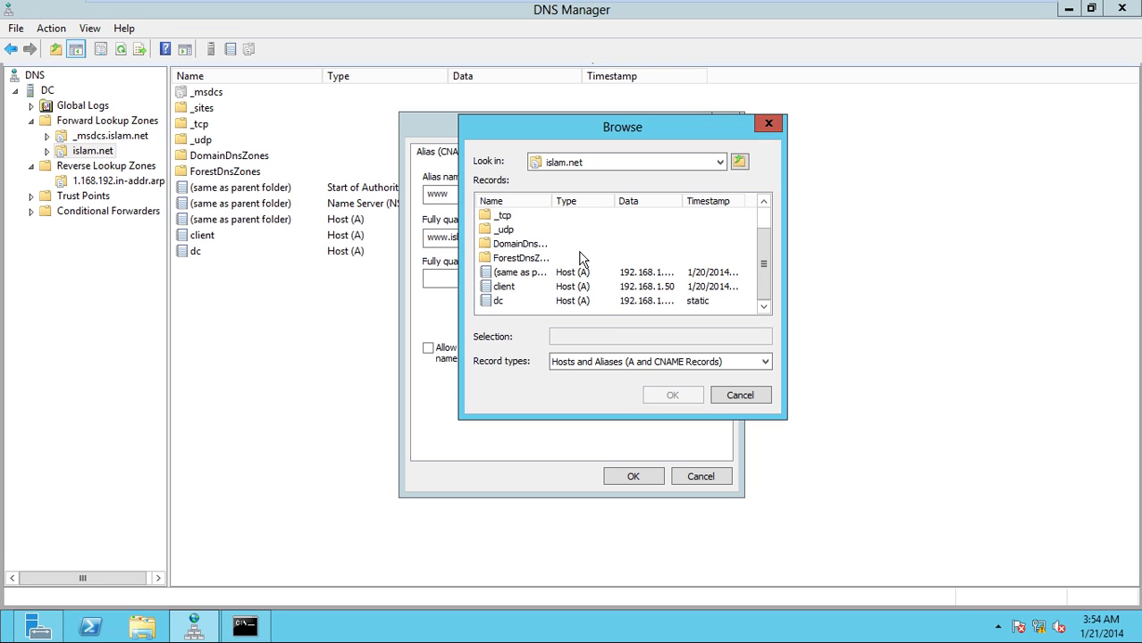
left_click(496, 301)
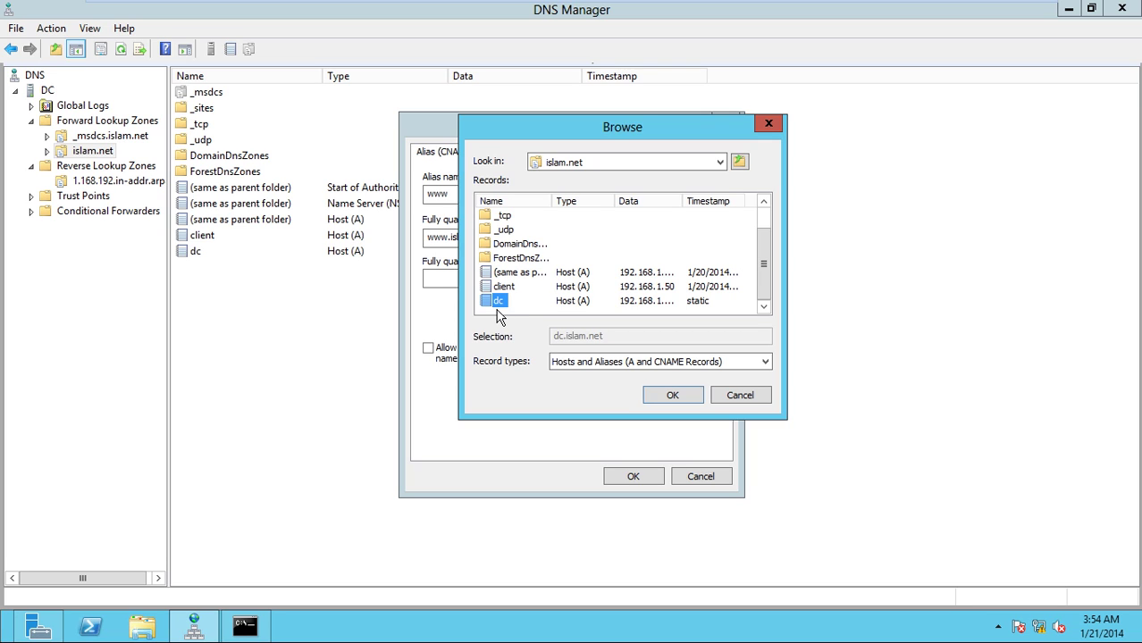
left_click(681, 397)
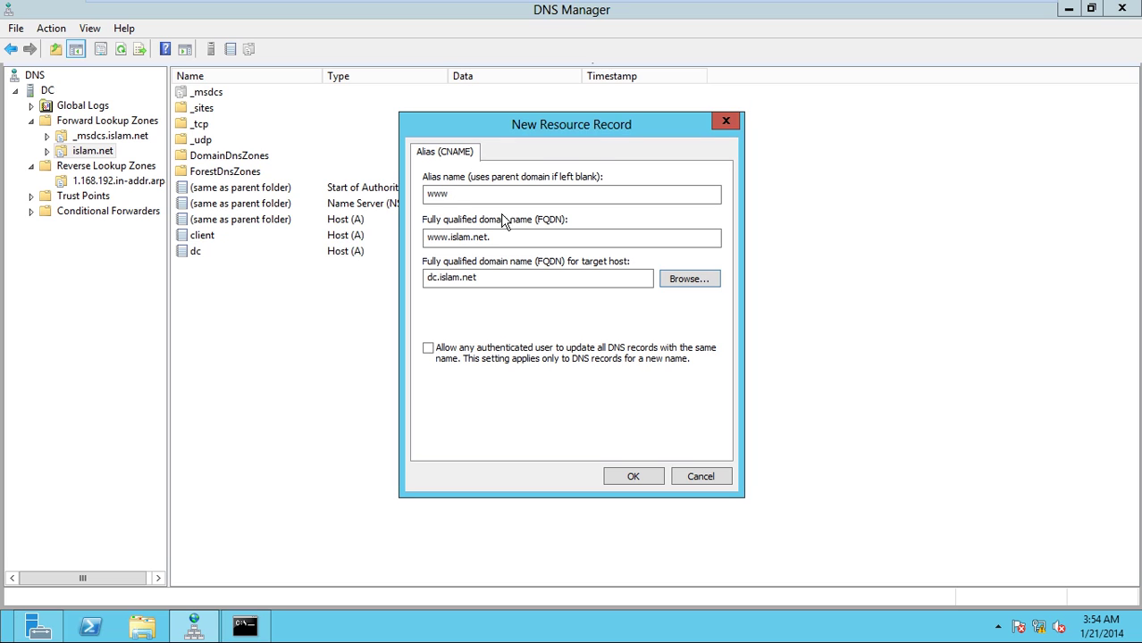
left_click_drag(502, 238, 407, 254)
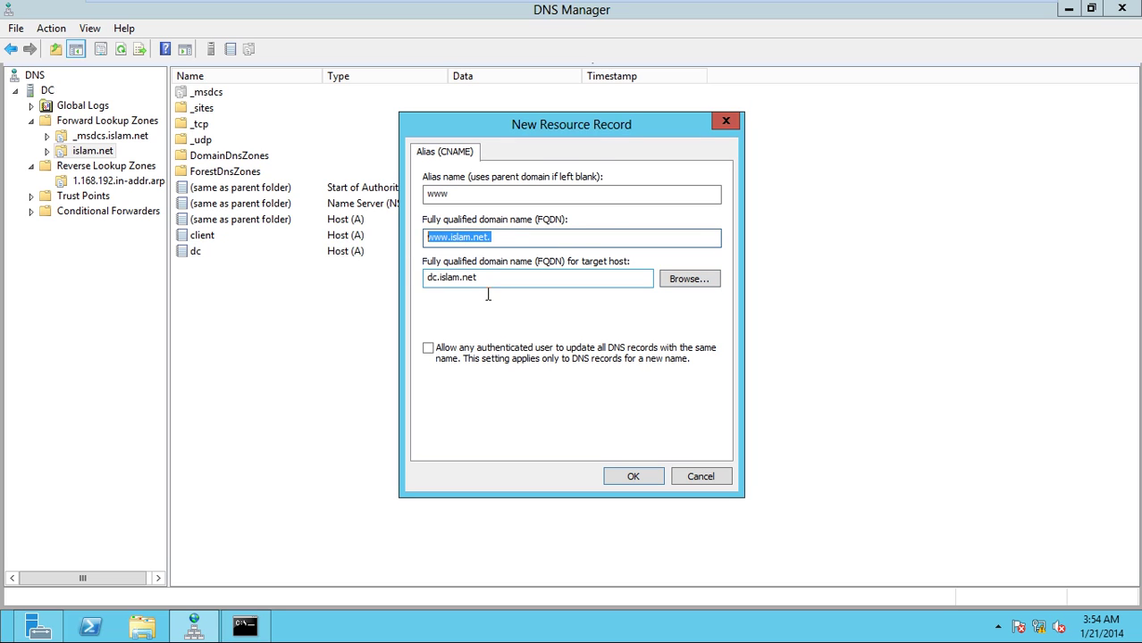
left_click_drag(482, 279, 406, 286)
left_click(633, 483)
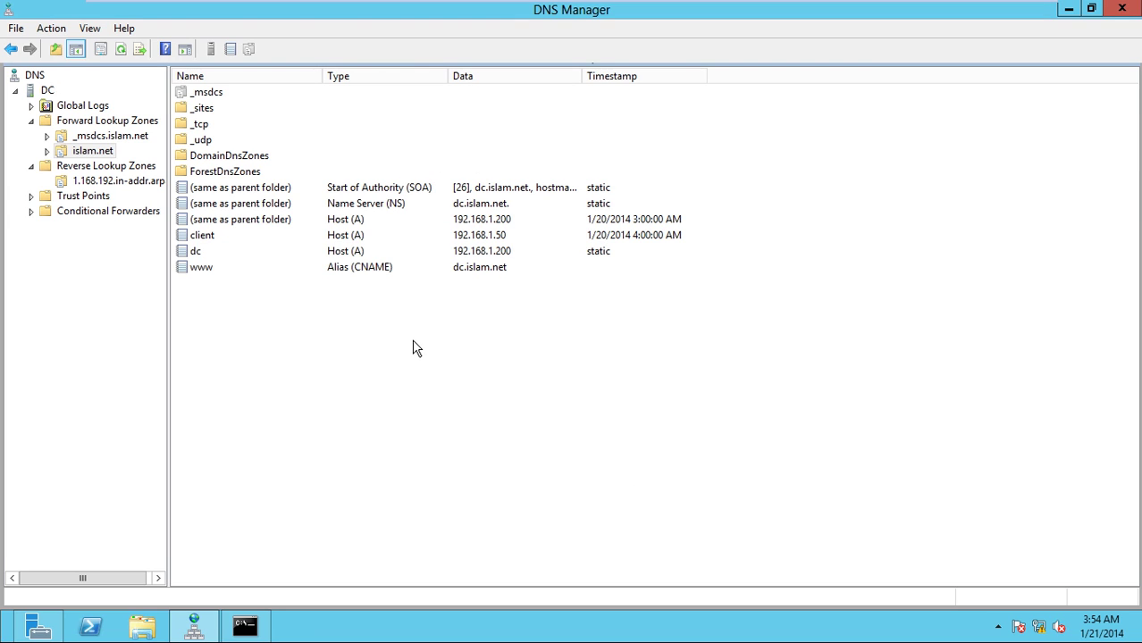
left_click(250, 628)
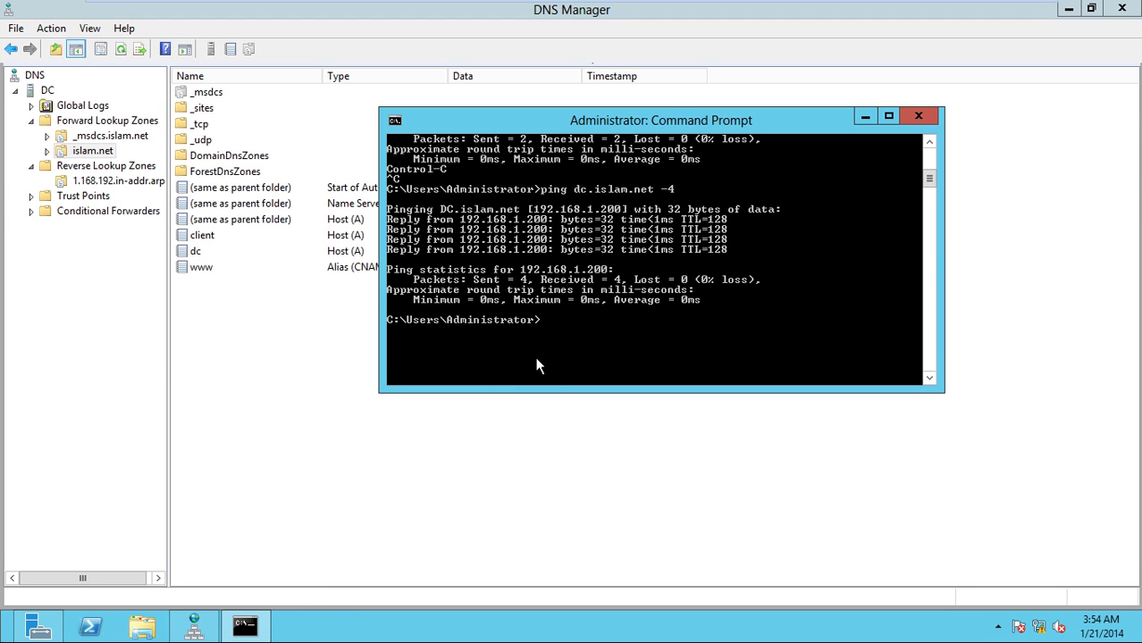
type("ping www.islam.net")
key("Return")
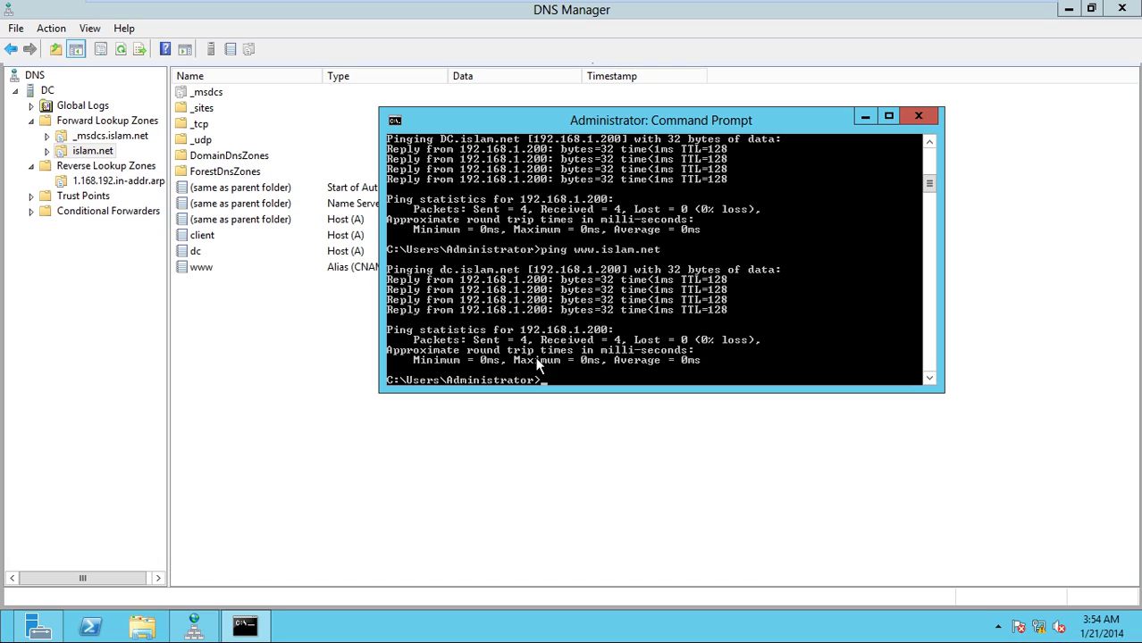
left_click(459, 453)
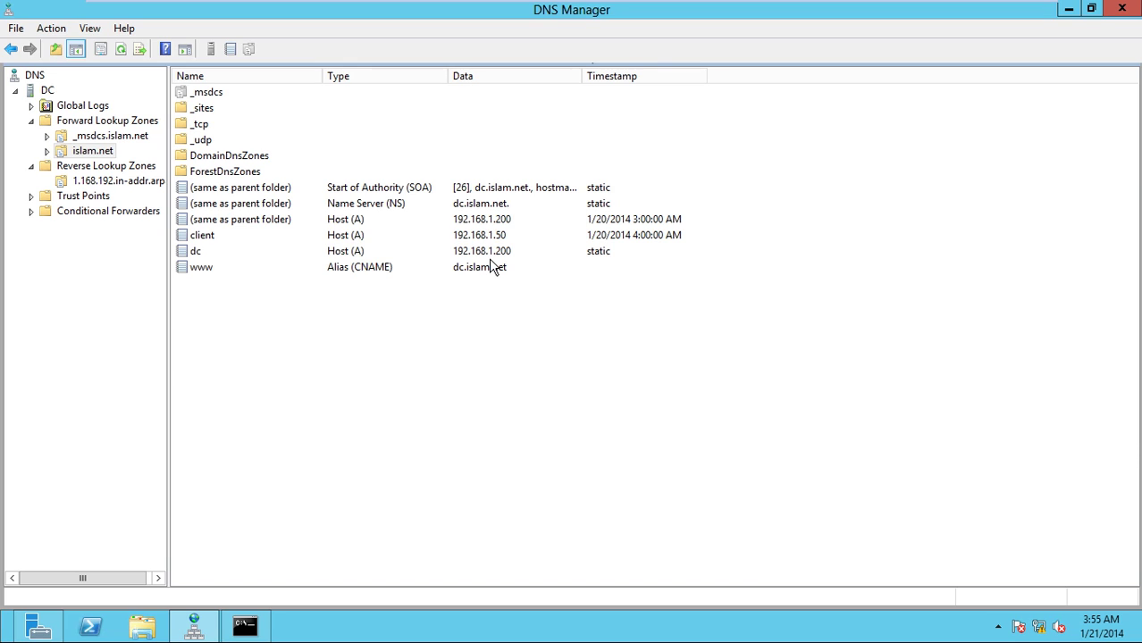
left_click(263, 637)
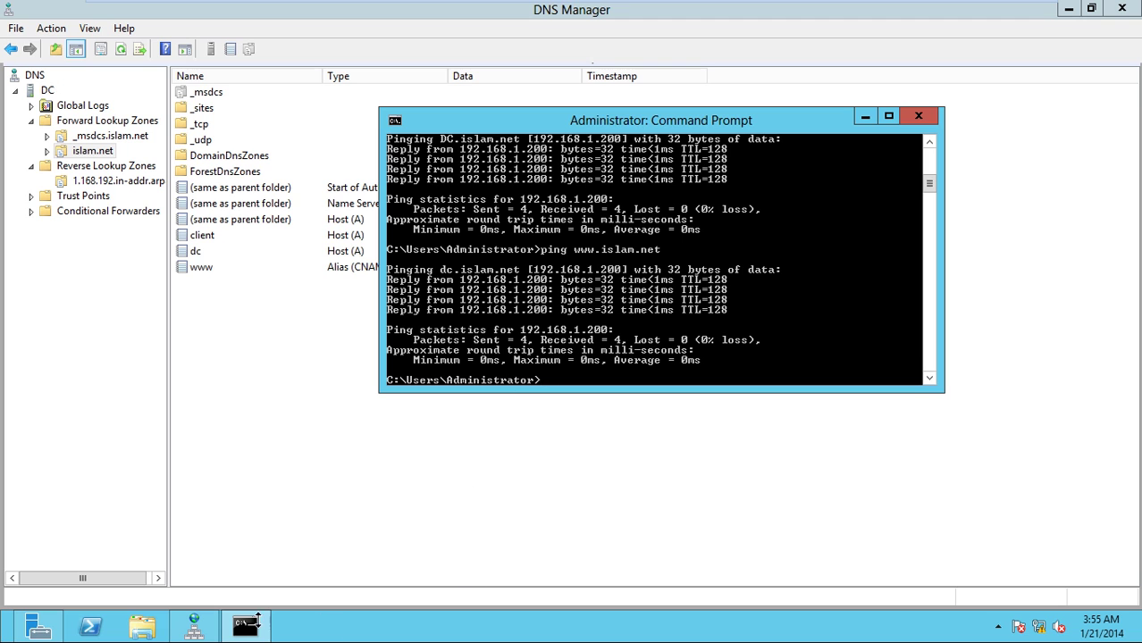
mouse_move(533, 7)
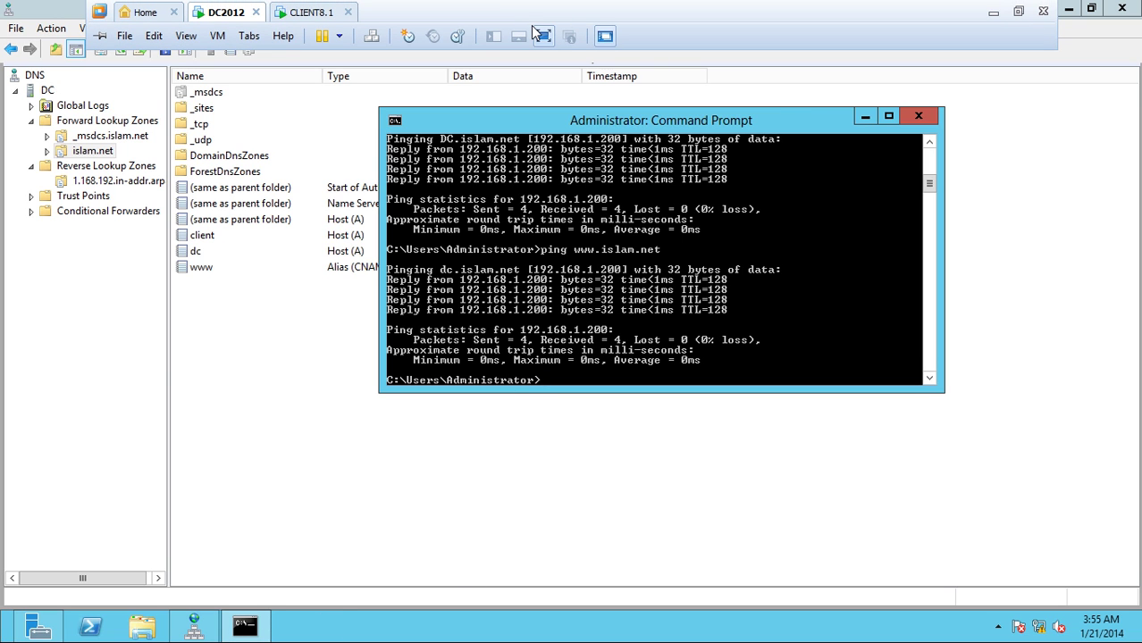
left_click(543, 36)
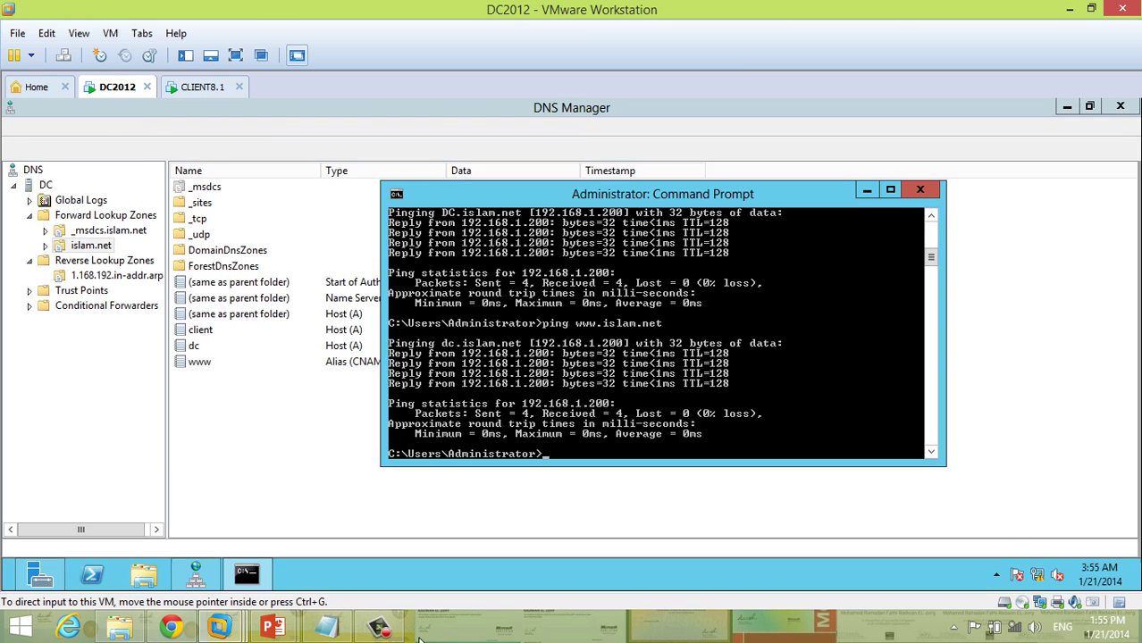
left_click(381, 628)
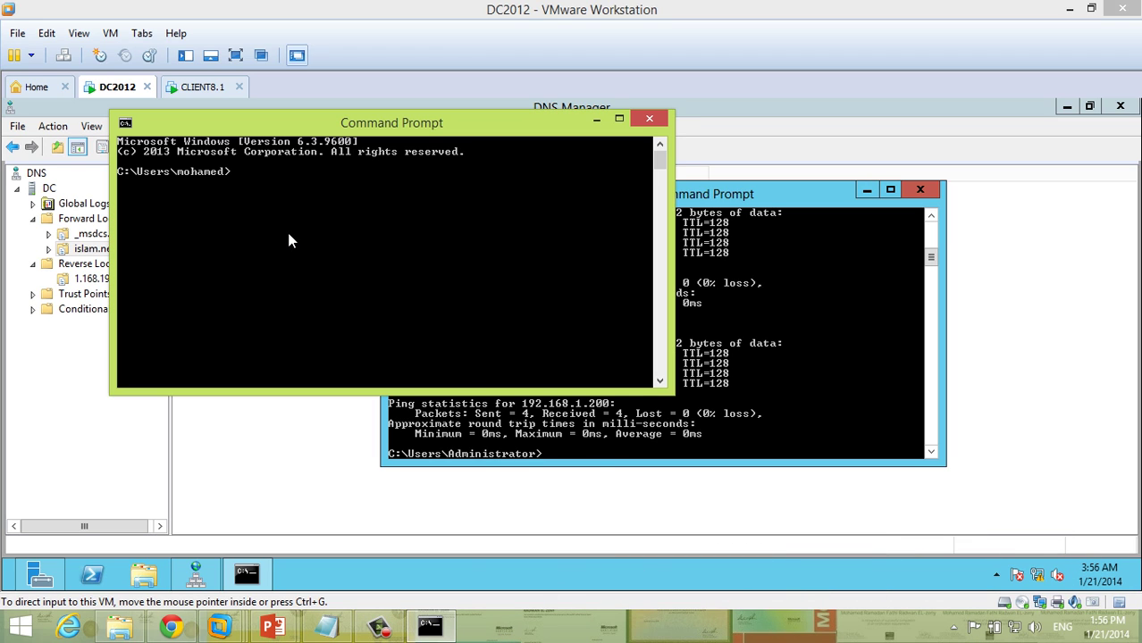
type("ping www.yahoo.com")
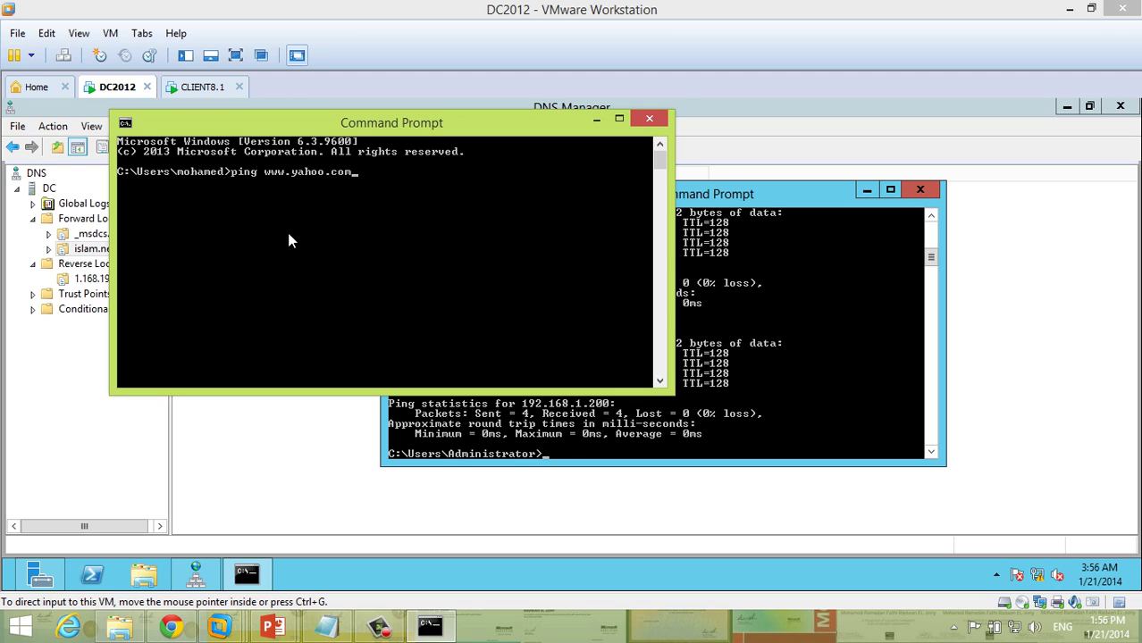
key("Return")
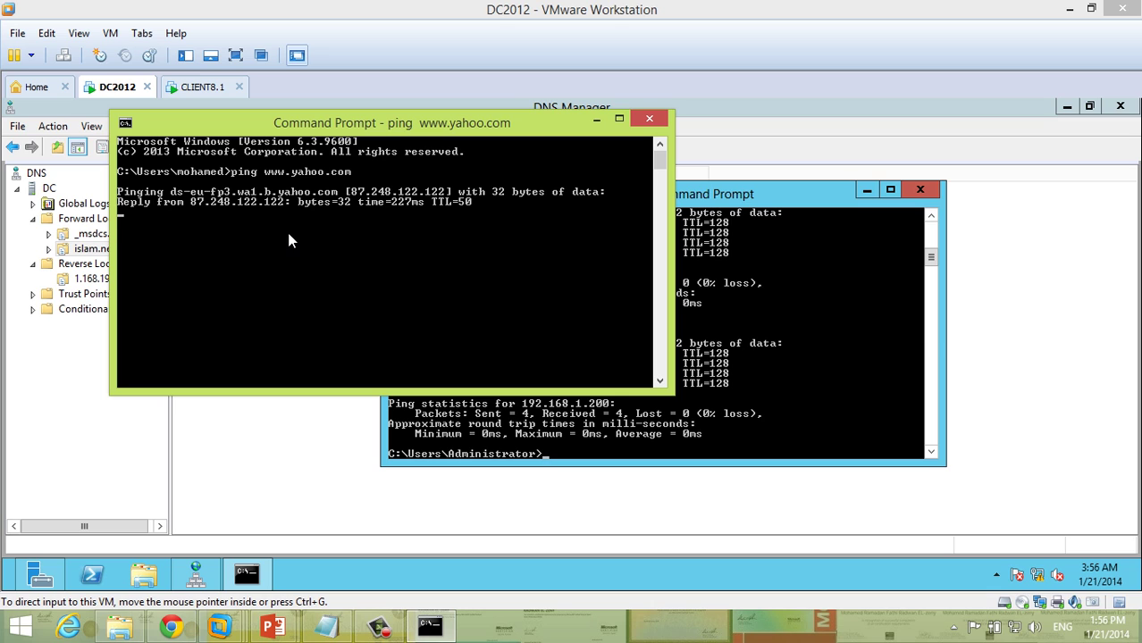
key("ctrl+c")
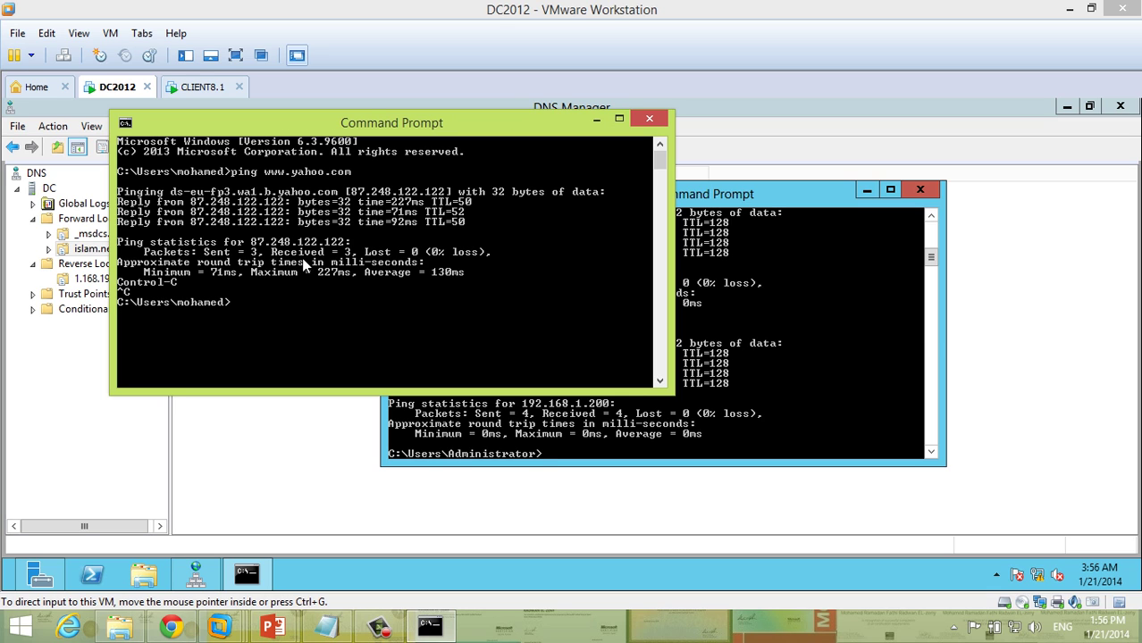
right_click(302, 256)
left_click(315, 268)
left_click_drag(331, 195, 175, 195)
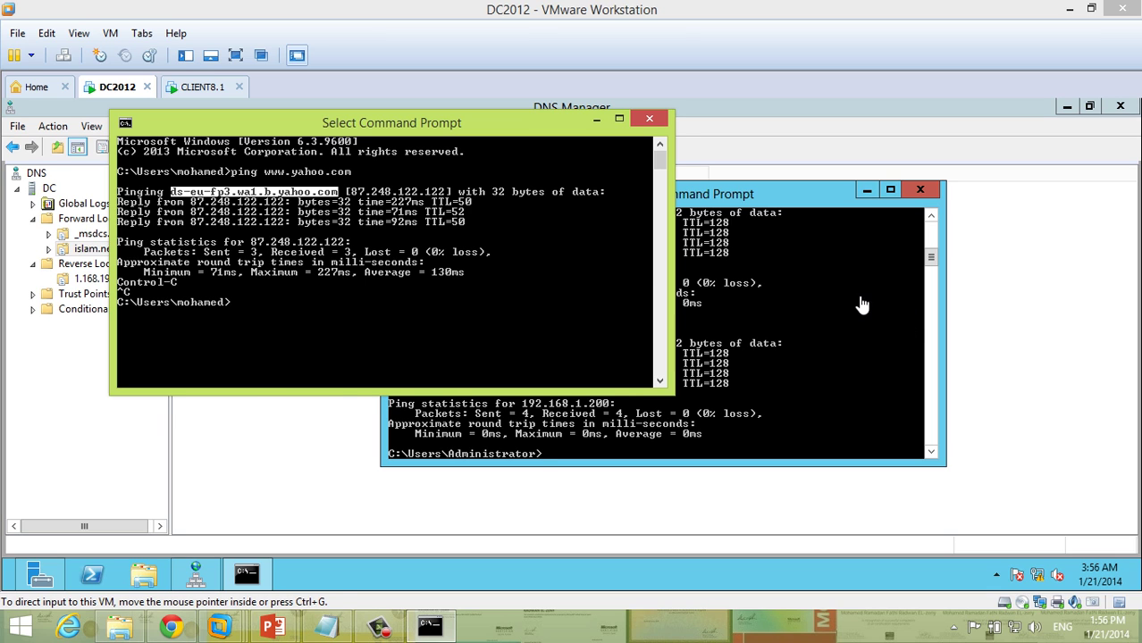
left_click(859, 302)
scroll(473, 393, "down", 1)
scroll(474, 393, "down", 2)
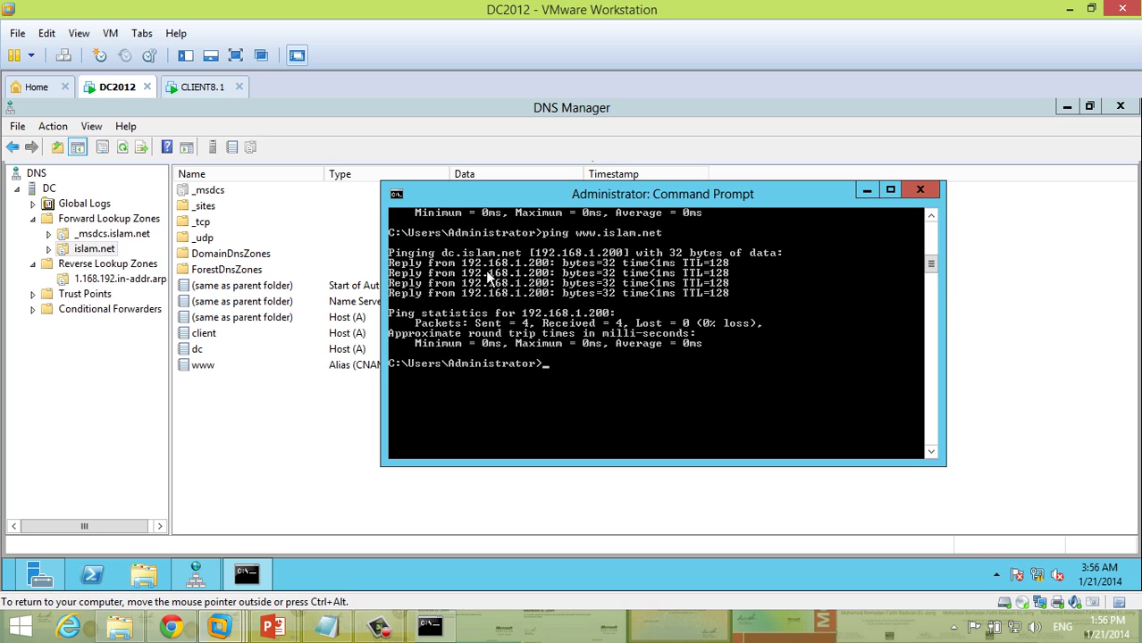
left_click(435, 629)
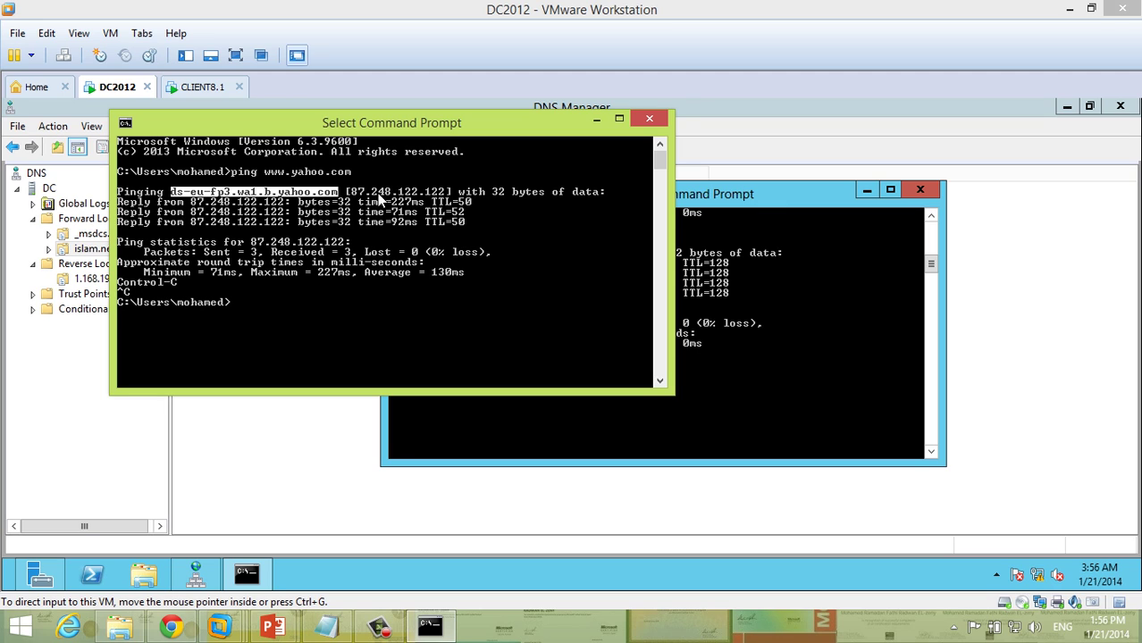
right_click(475, 202)
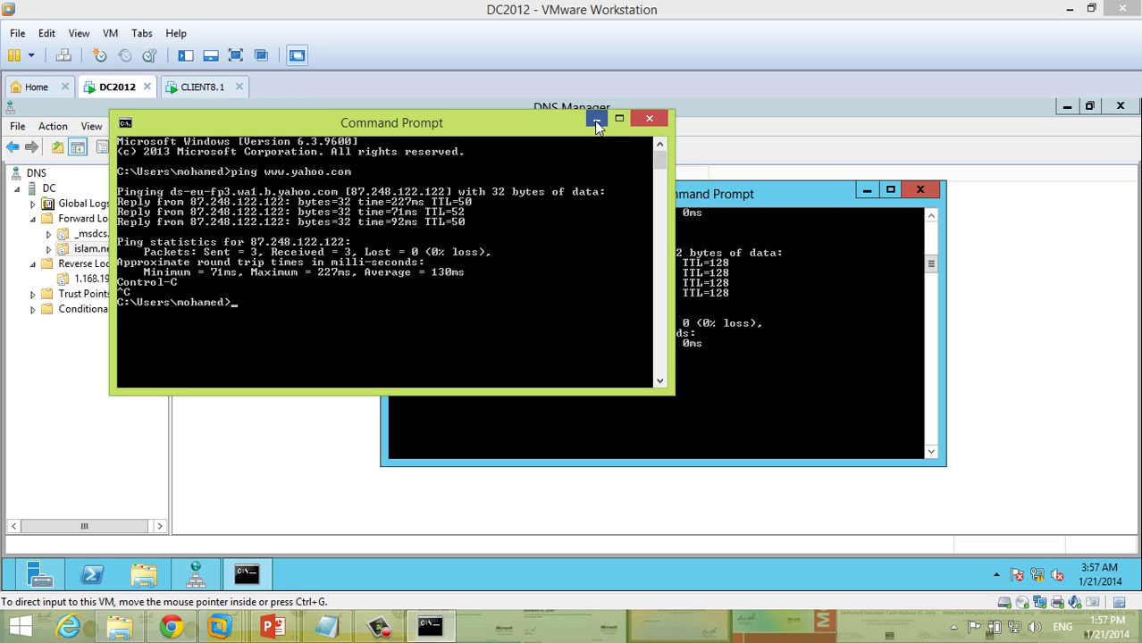
right_click(520, 234)
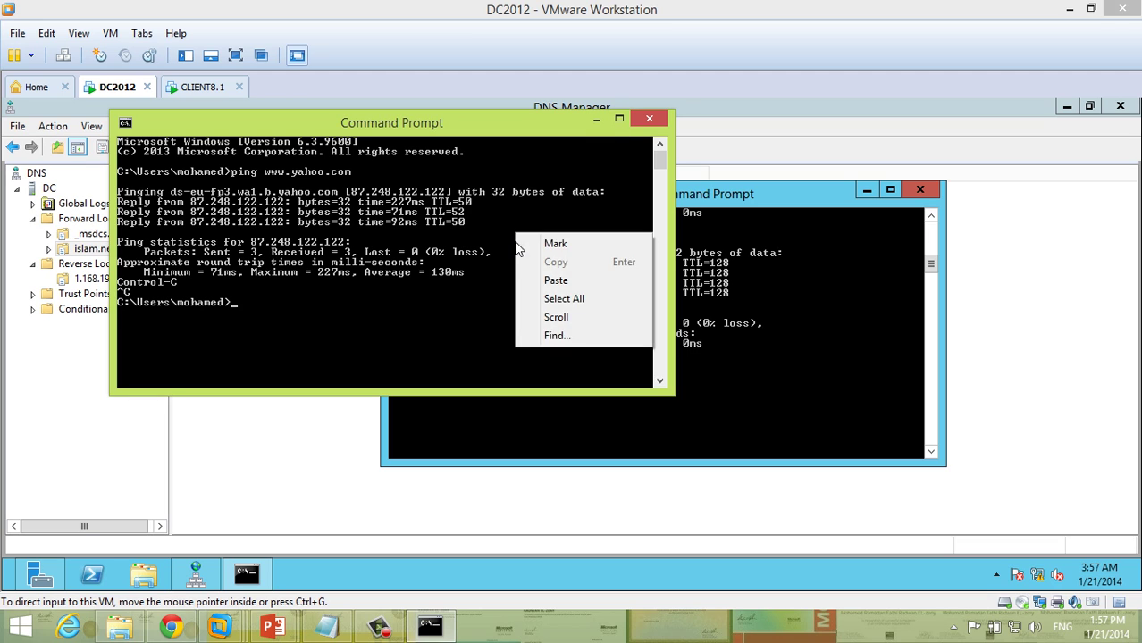
left_click(545, 242)
left_click_drag(456, 196, 357, 202)
right_click(371, 283)
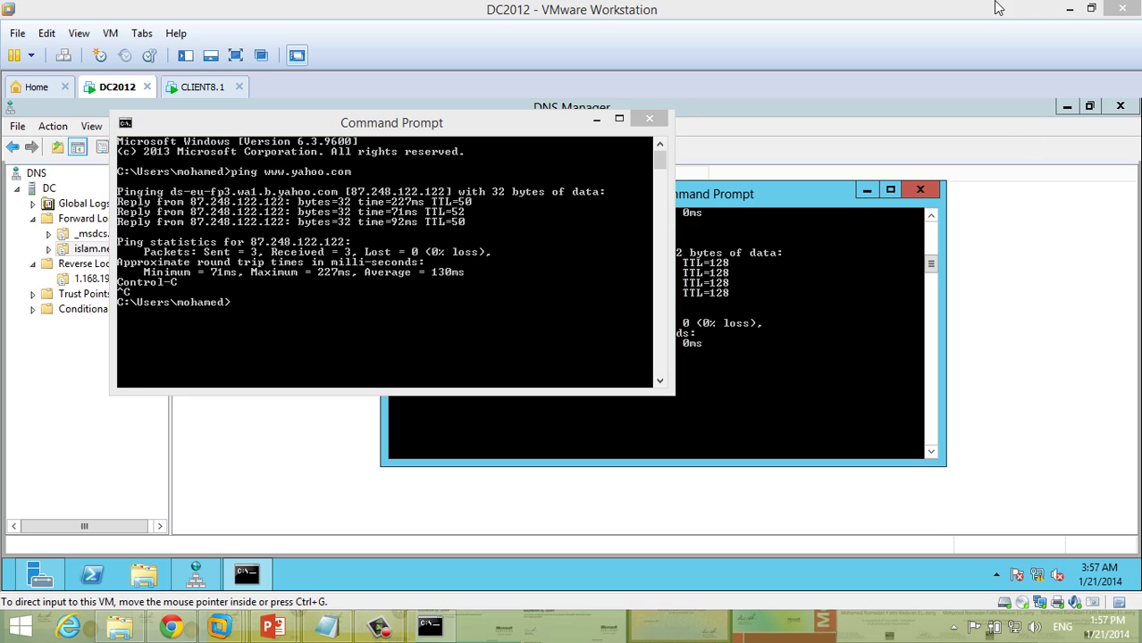
left_click(1070, 8)
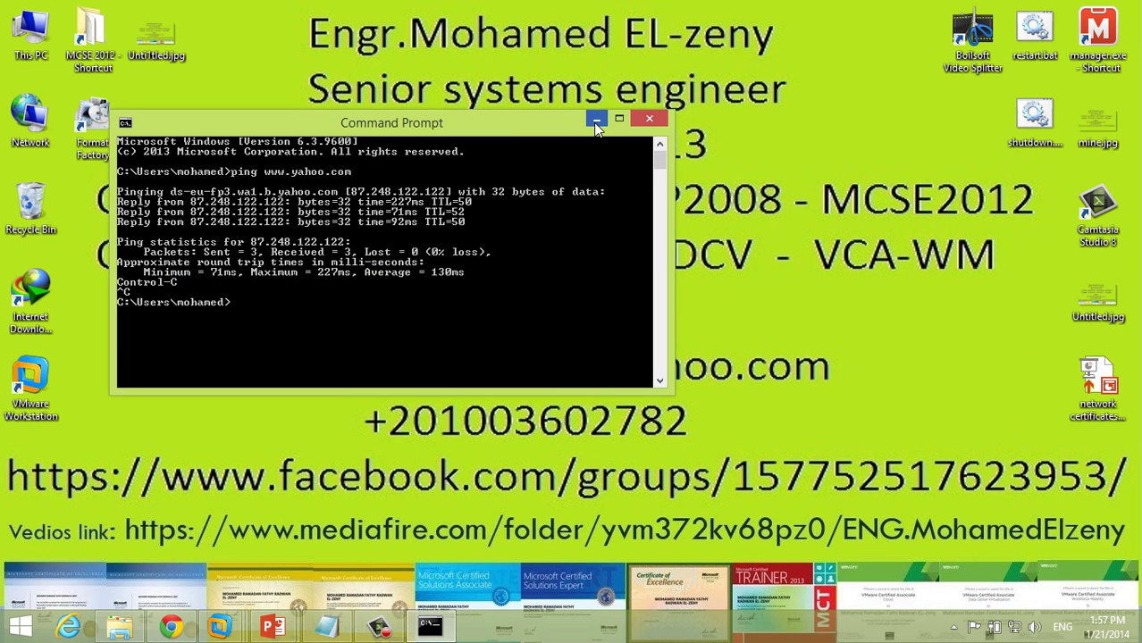
left_click(172, 627)
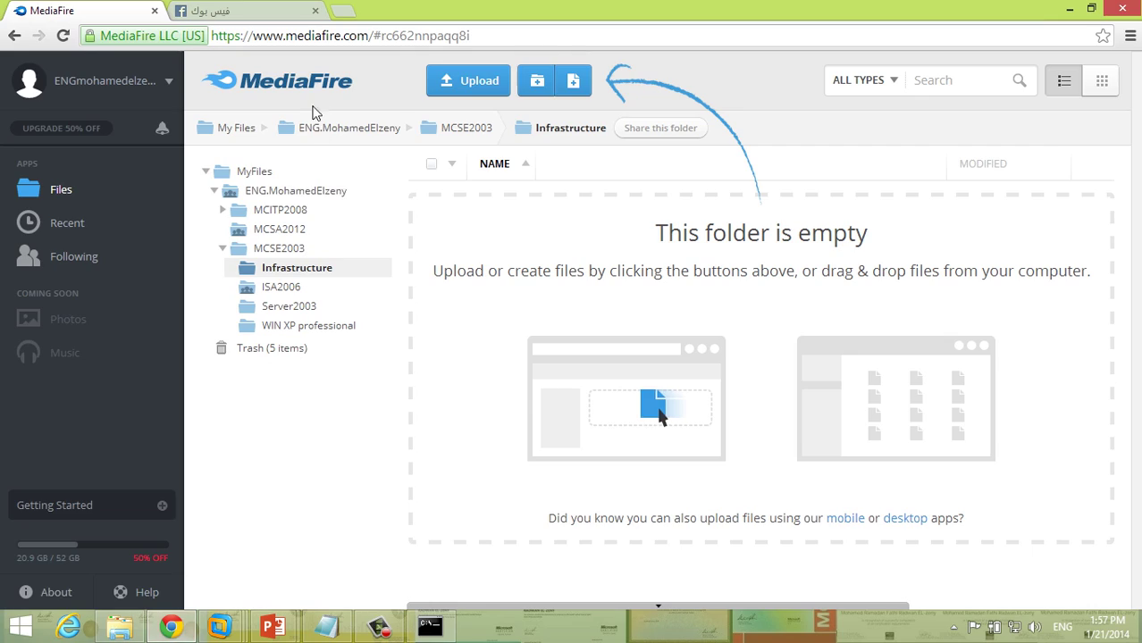
left_click(343, 11)
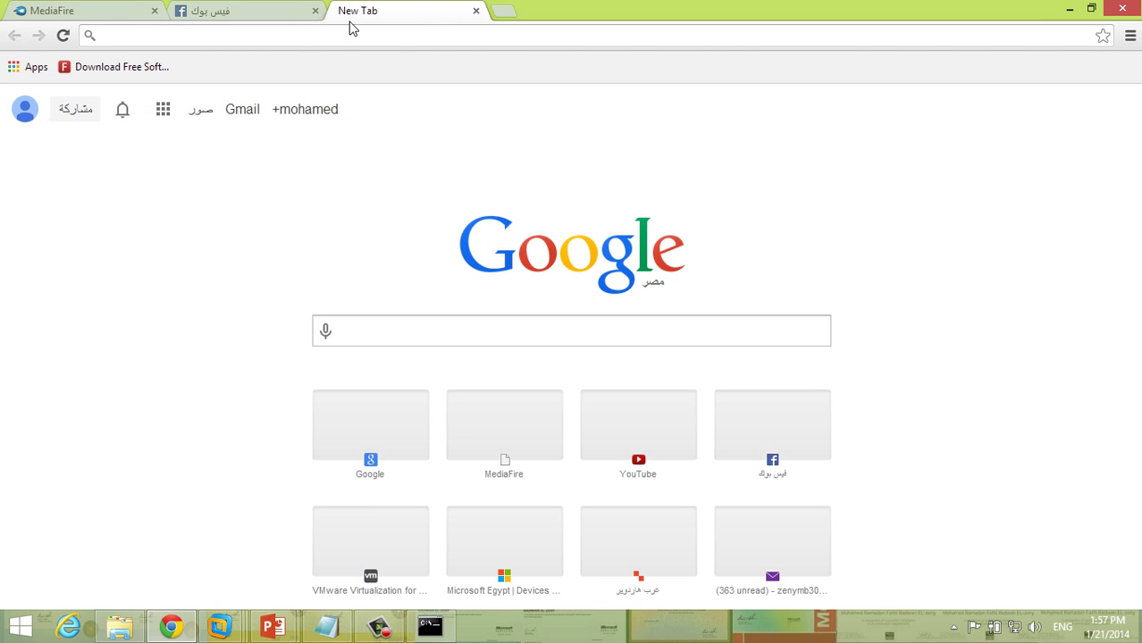
type("htto:")
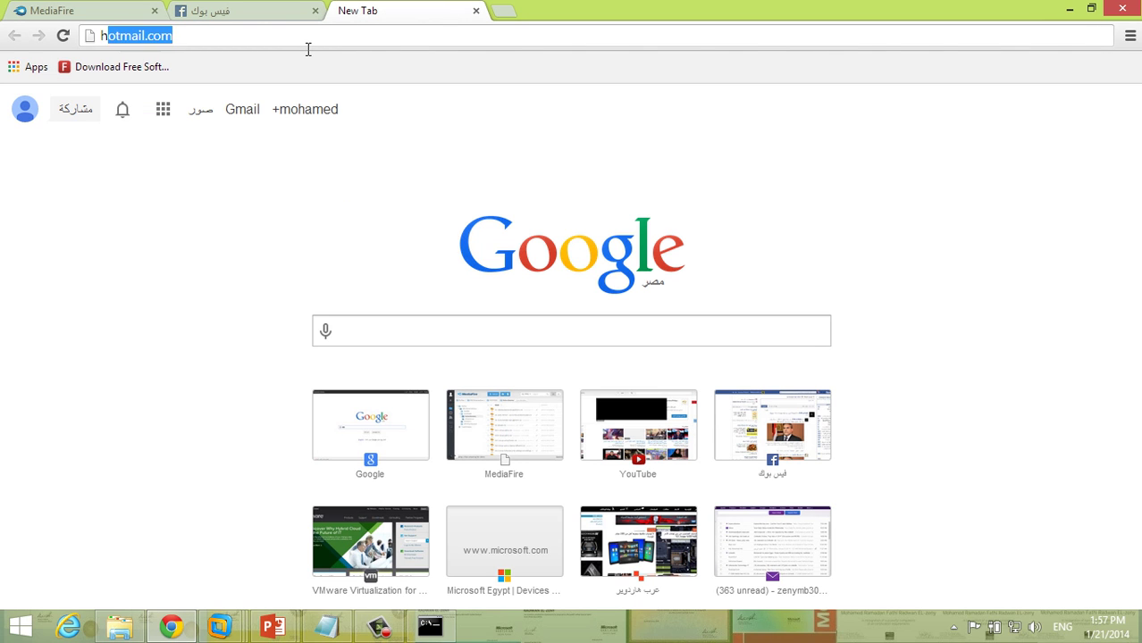
type("//")
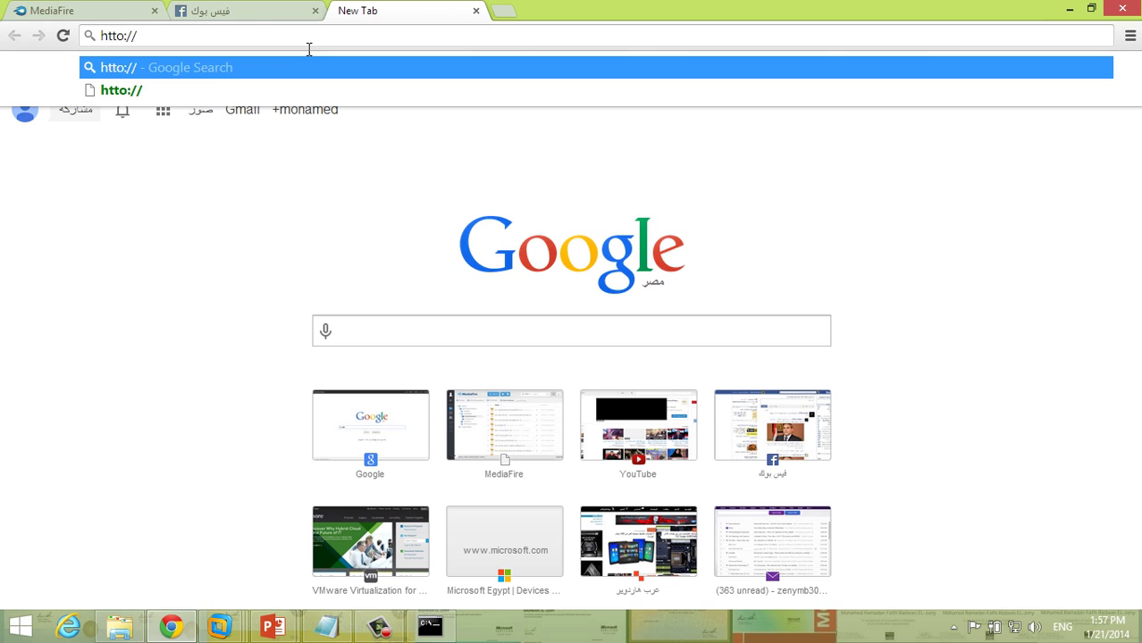
key("ctrl+v")
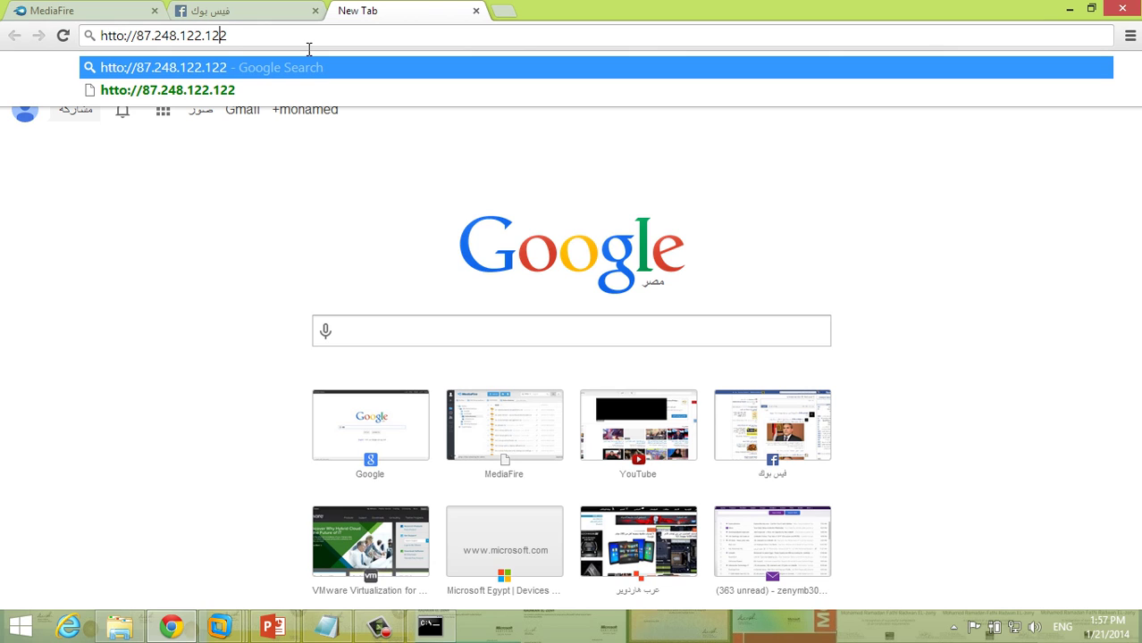
key("Left")
key("Left")
key("Left")
key("Left")
key("Left")
key("Left")
key("Left")
key("Left")
key("Left")
key("Left")
key("Left")
key("Left")
key("BackSpace")
type("p")
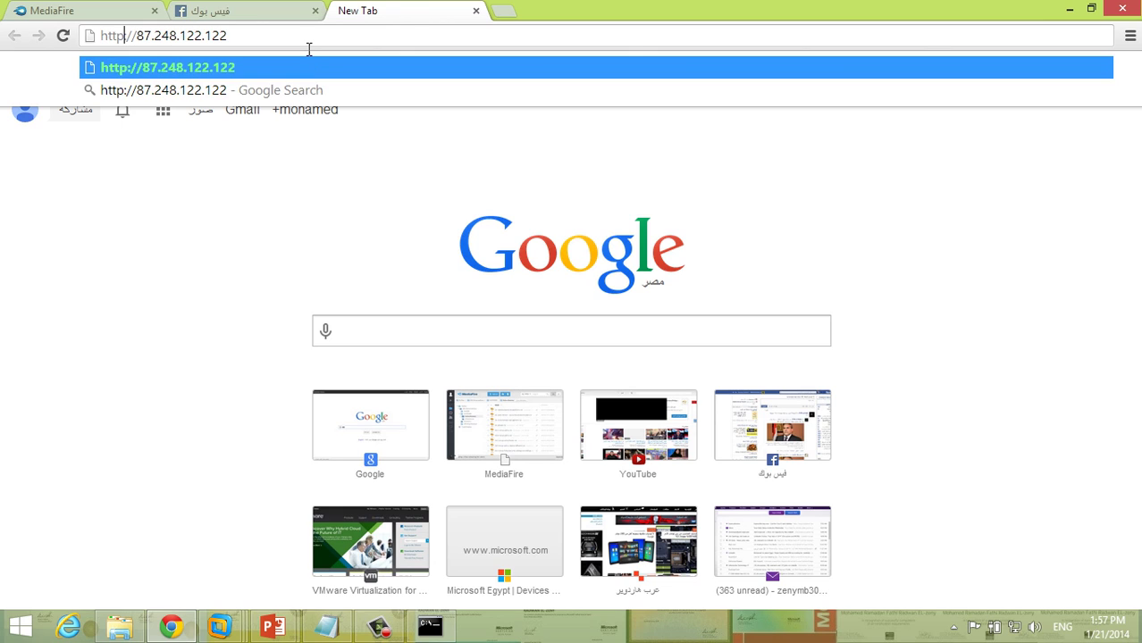
key("Return")
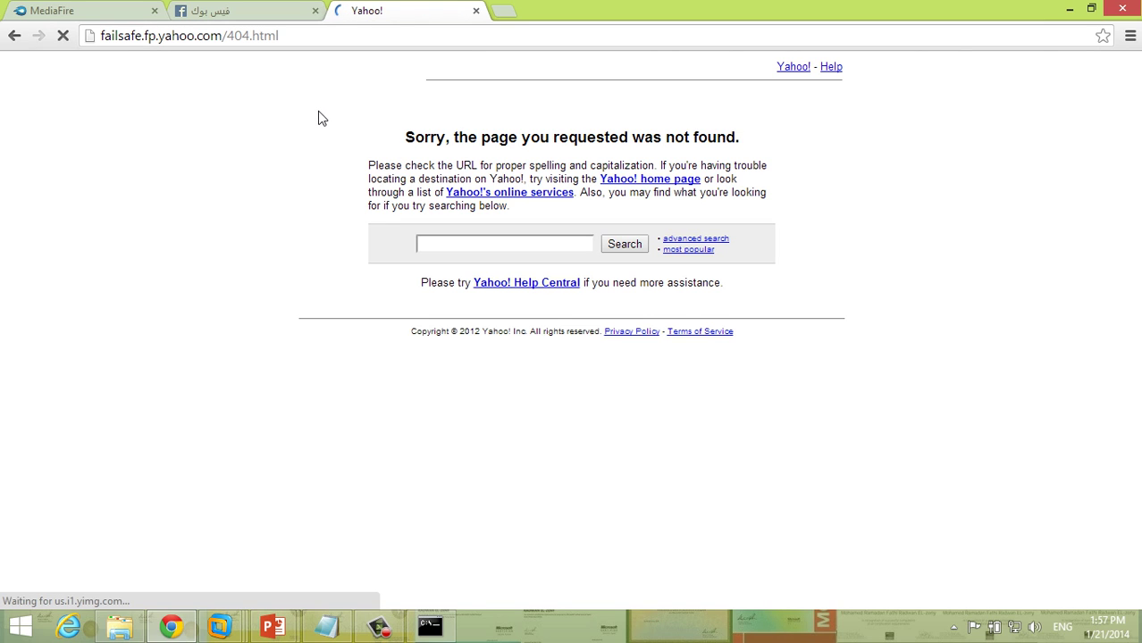
Open the address 87.248.122.122 without the http prefix in another new browser tab.
left_click(502, 10)
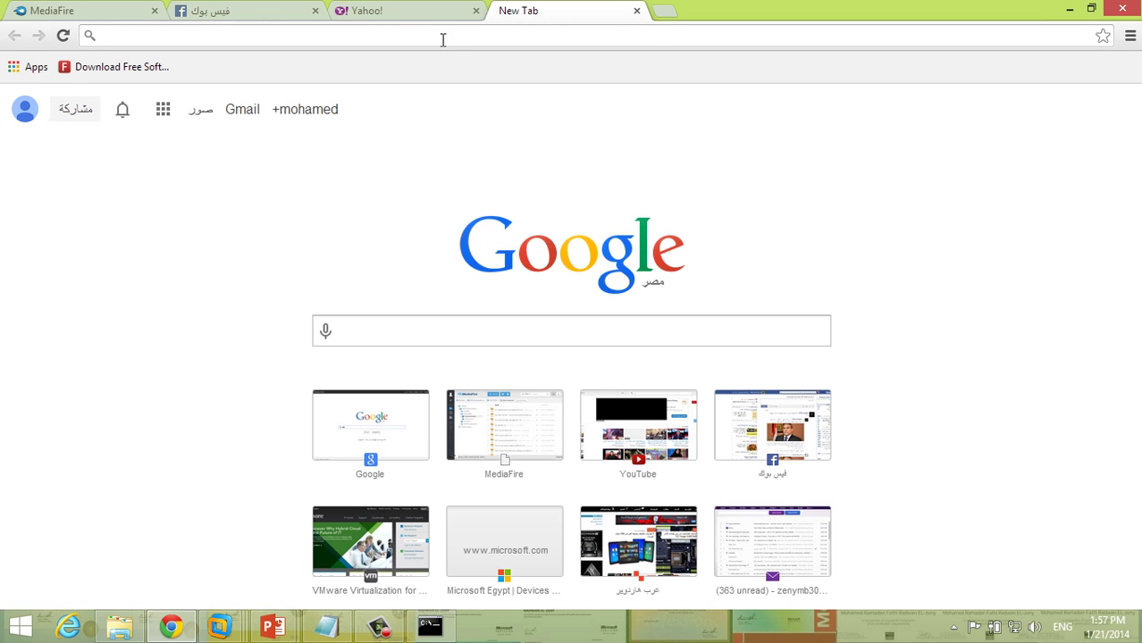
type("87.248.122.122")
key("Return")
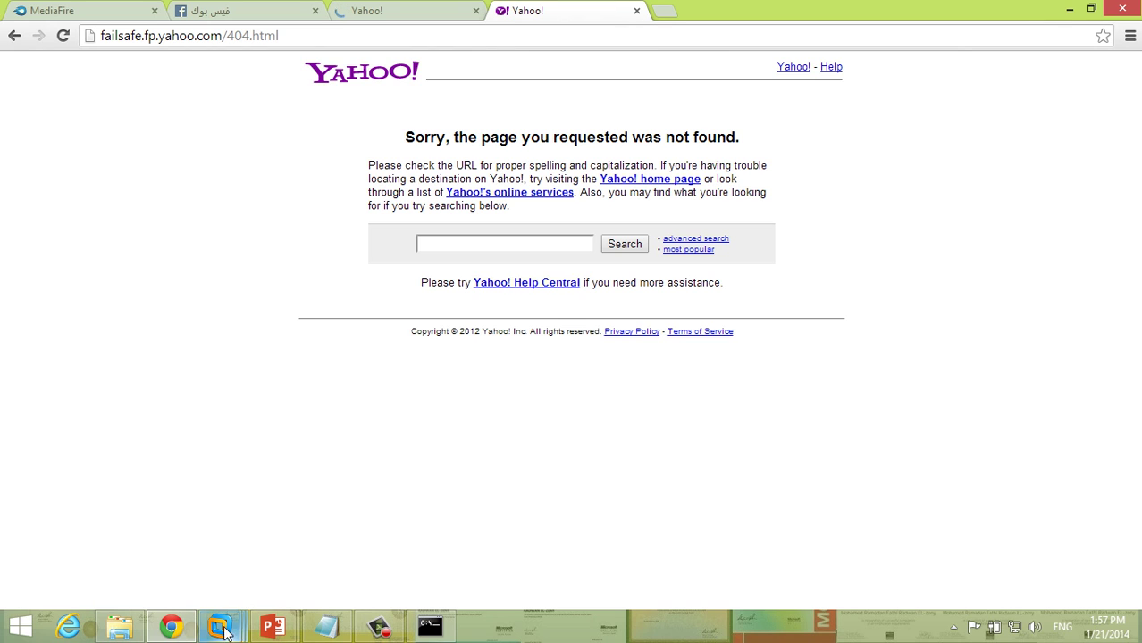
left_click(430, 627)
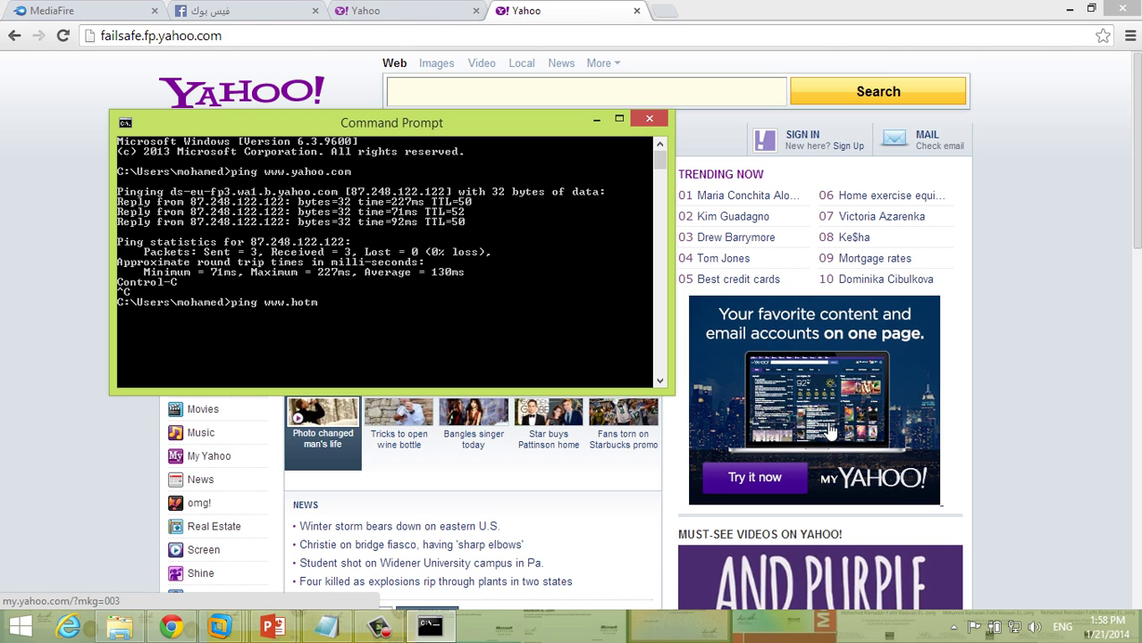
key("Return")
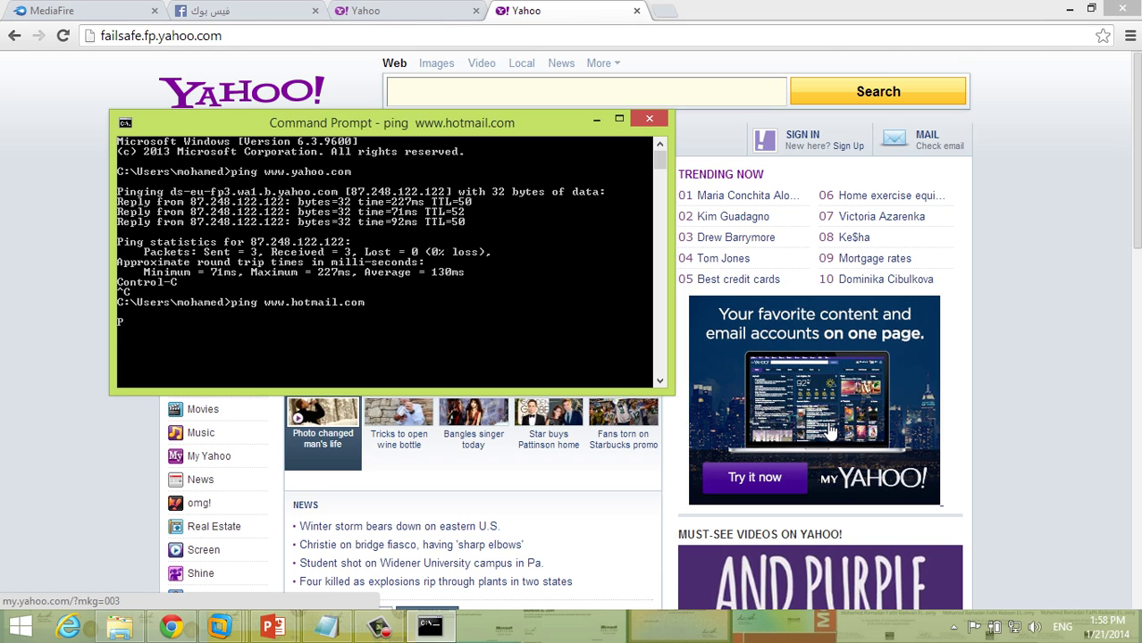
key("ctrl+c")
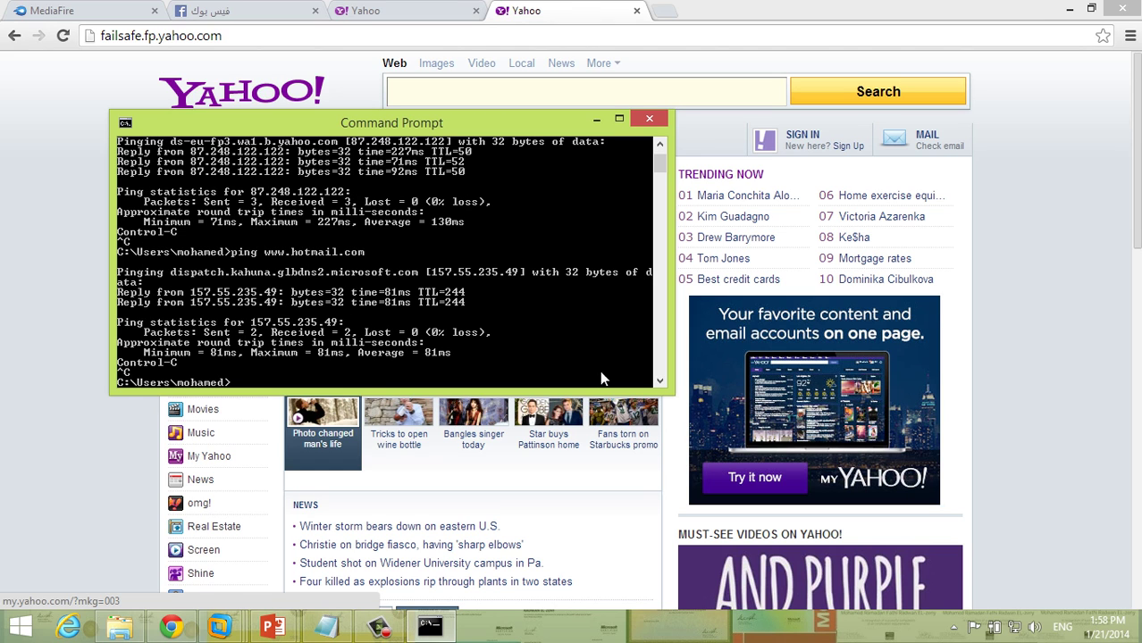
right_click(438, 347)
left_click(479, 358)
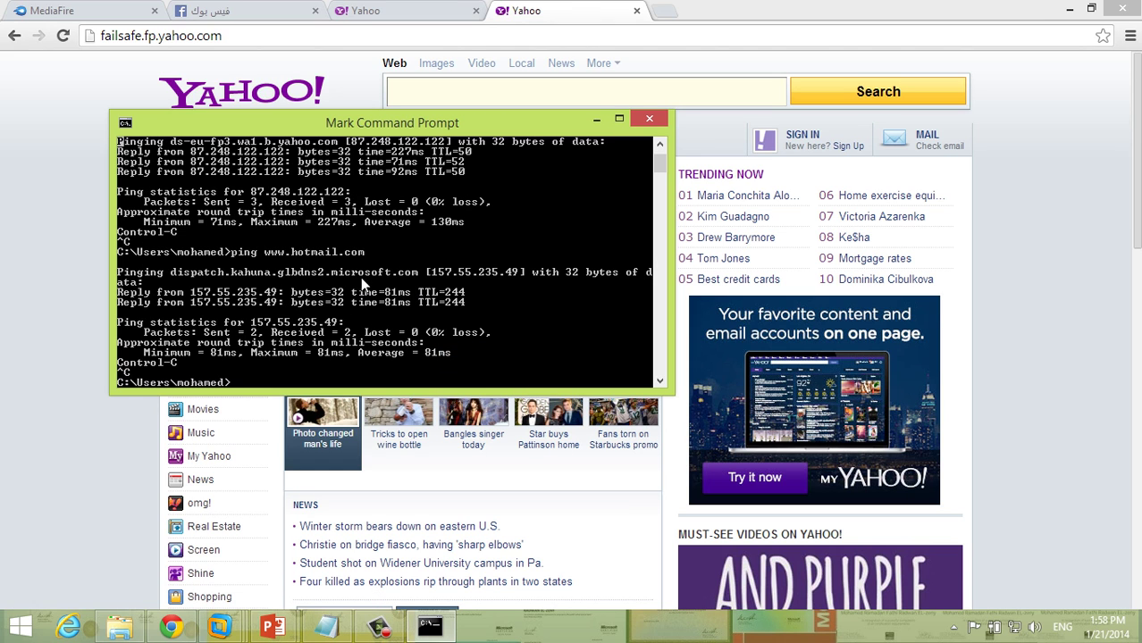
left_click(176, 279)
left_click_drag(176, 279, 520, 273)
right_click(513, 342)
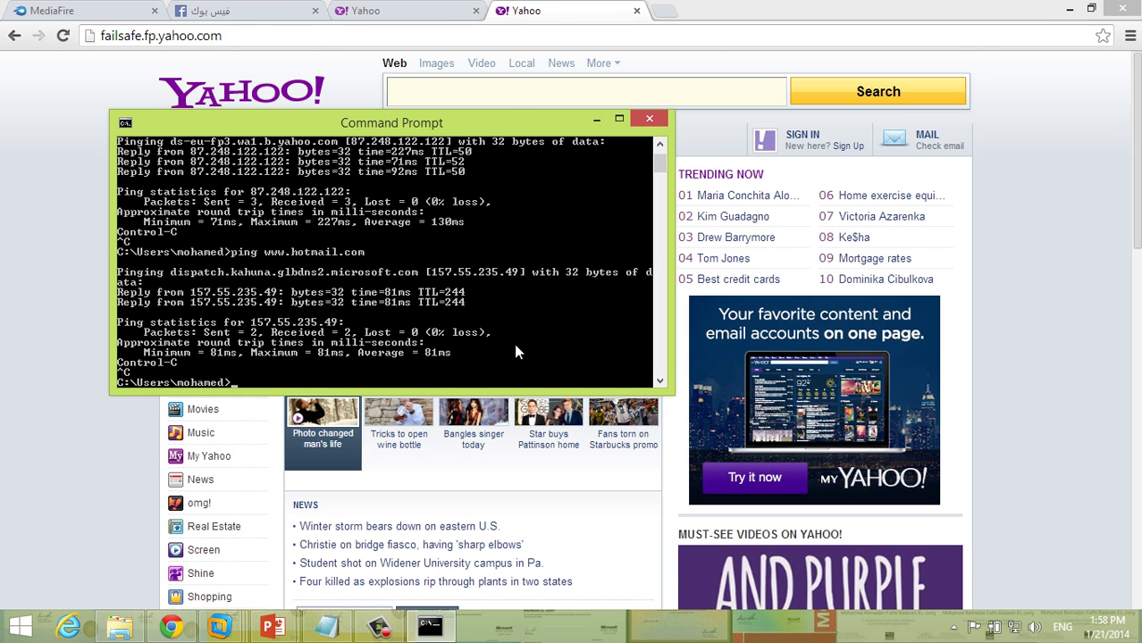
Load the copied address 157.55.235.49 in the first Yahoo tab in Chrome.
left_click(384, 13)
right_click(316, 38)
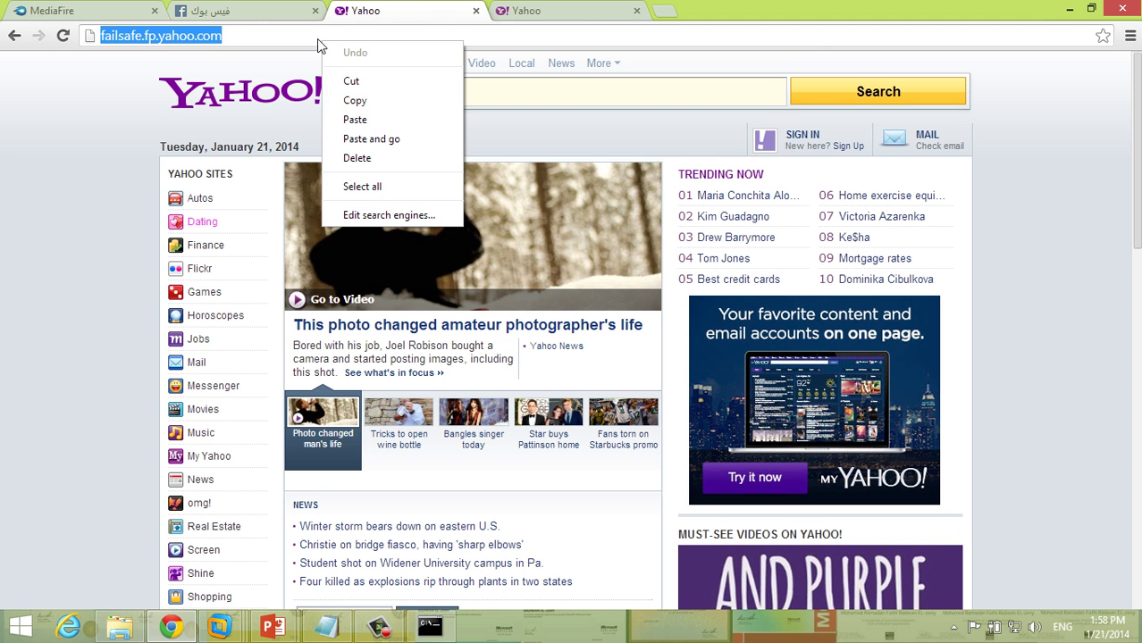
left_click(355, 119)
key("Return")
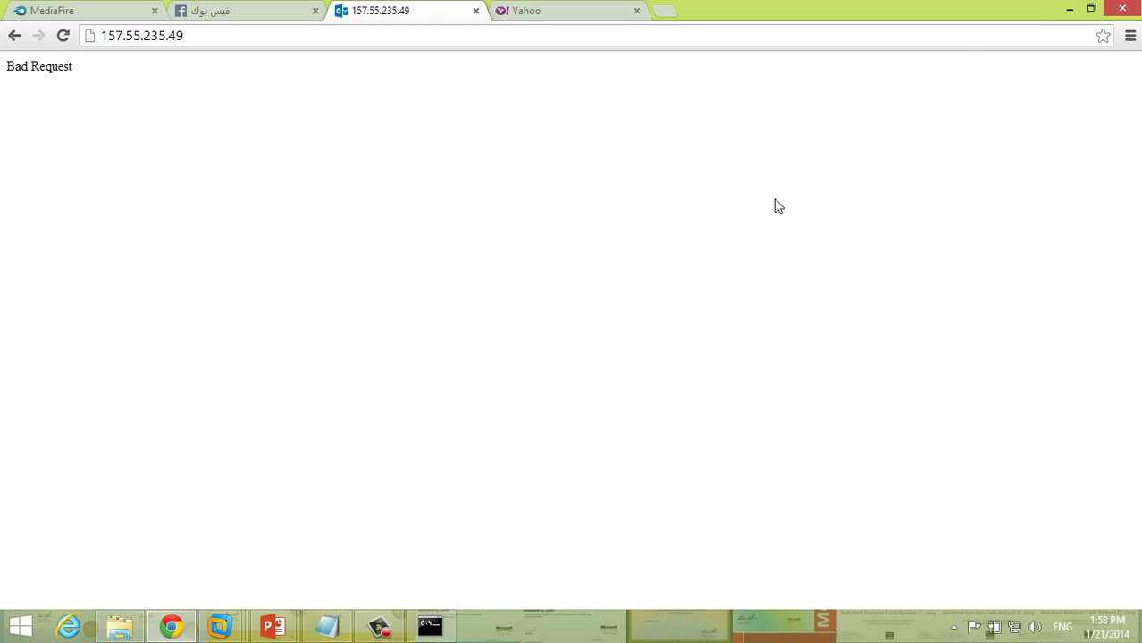
Switch from Chrome to the DC2012 virtual machine in VMware Workstation and show it full screen.
left_click(1069, 9)
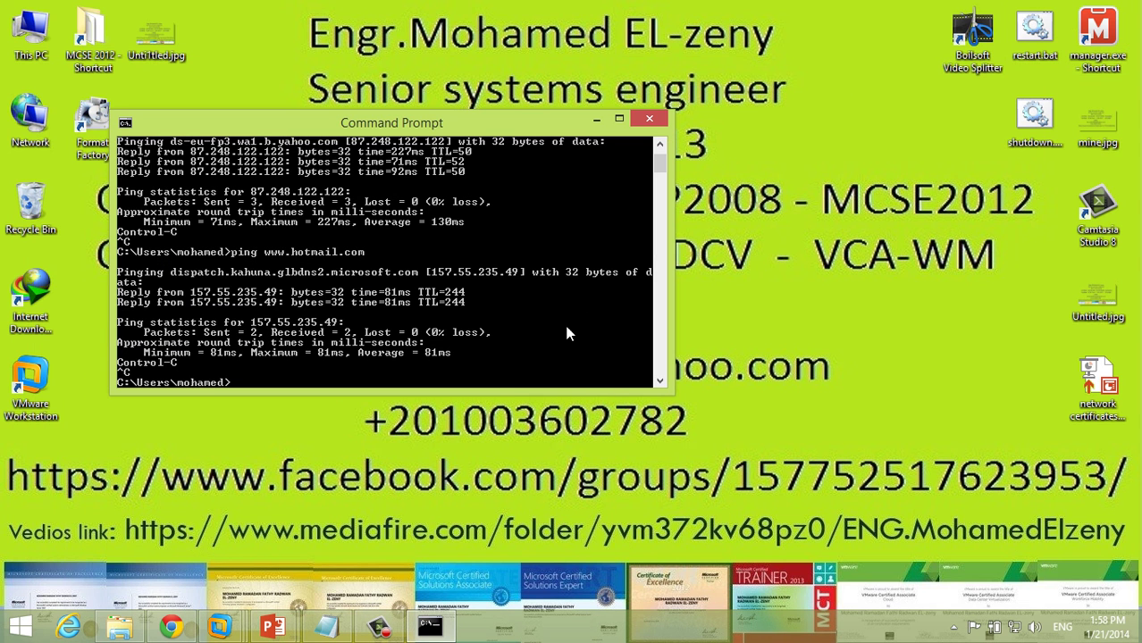
mouse_move(219, 627)
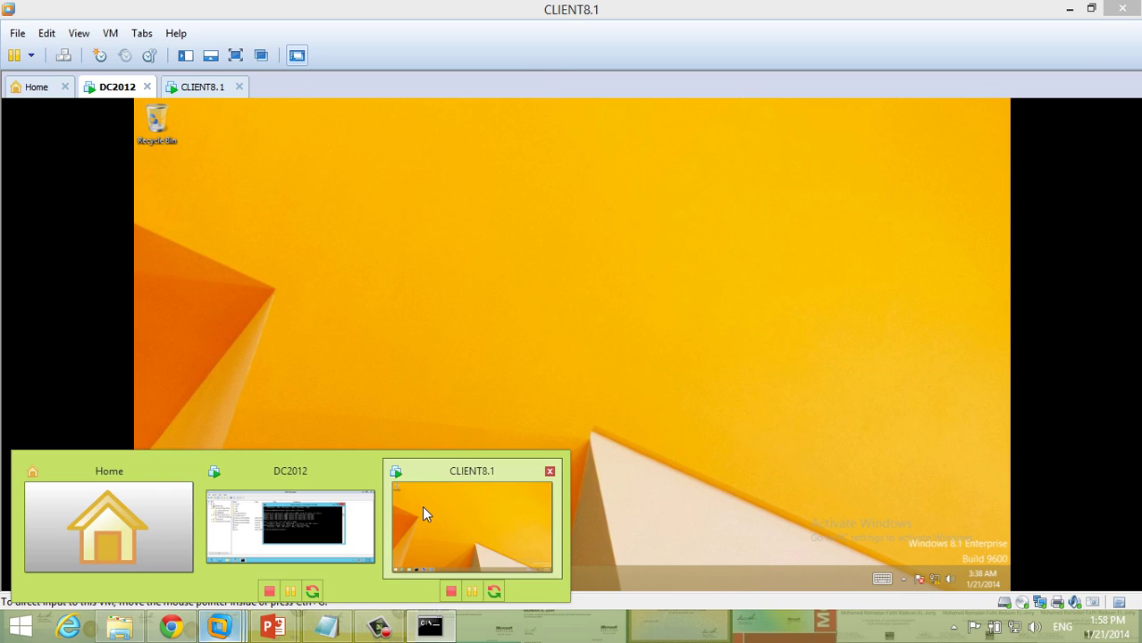
left_click(423, 511)
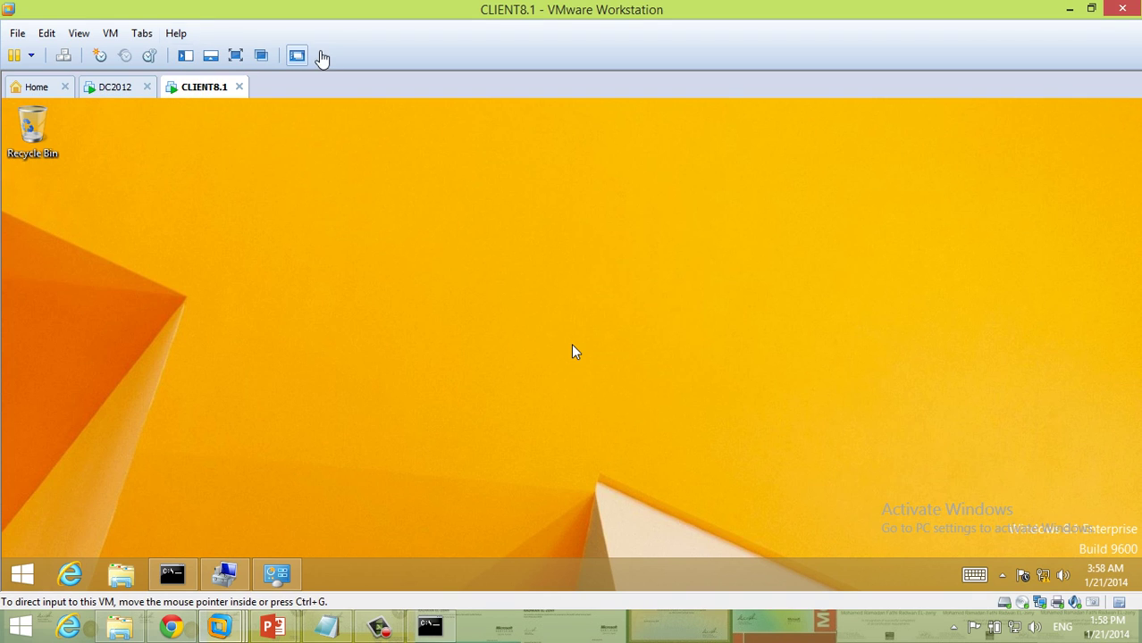
left_click(112, 90)
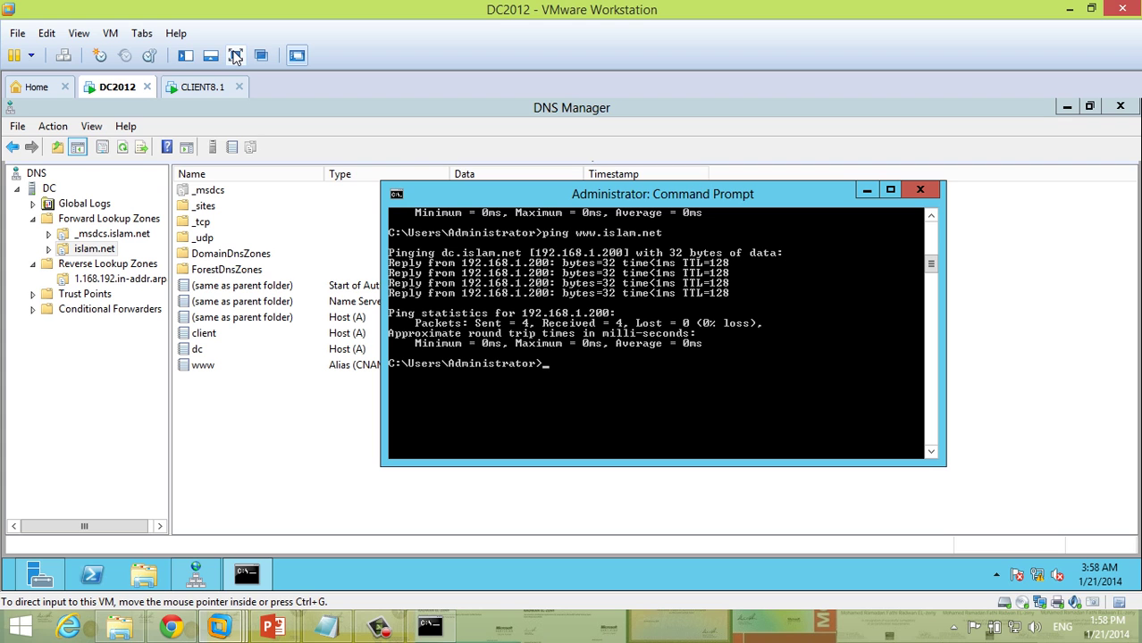
left_click(235, 56)
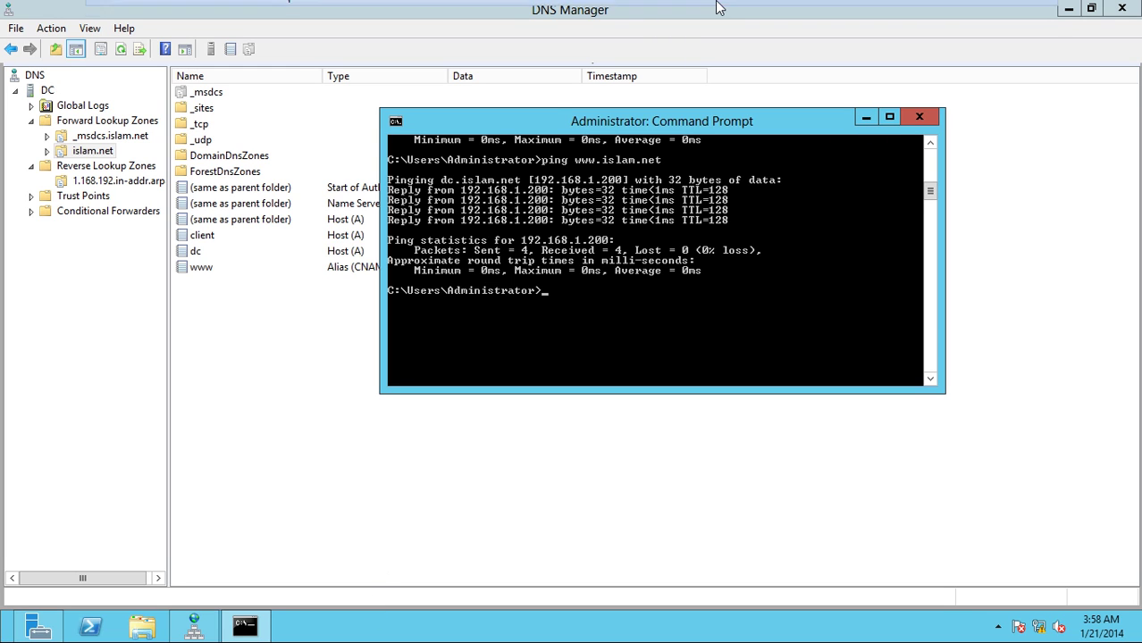
mouse_move(717, 2)
left_click(993, 12)
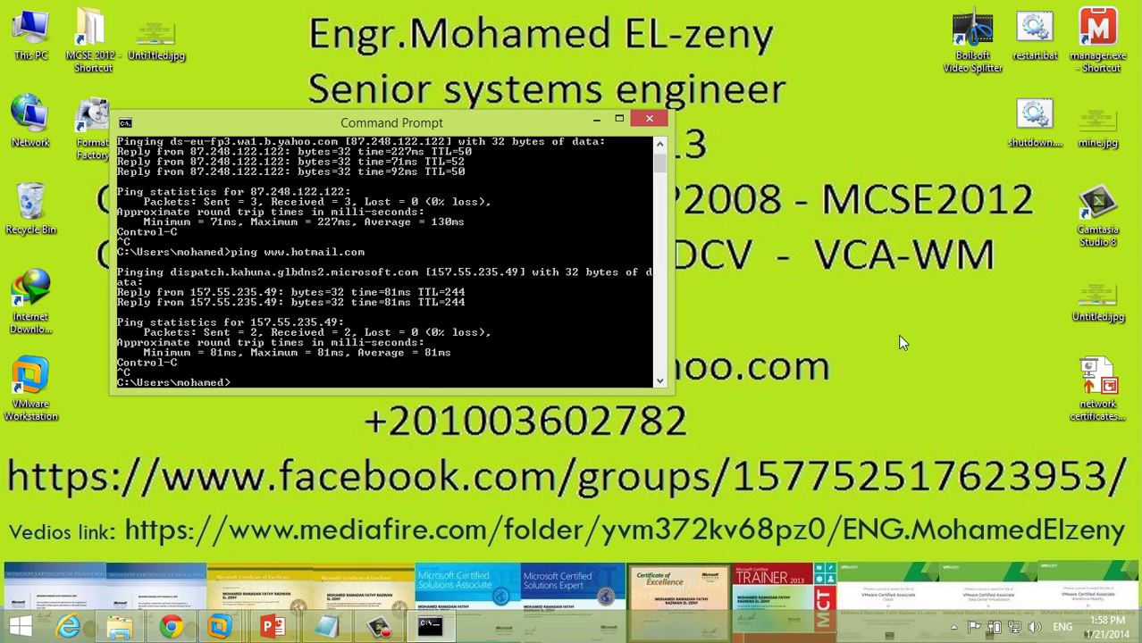
left_click(378, 628)
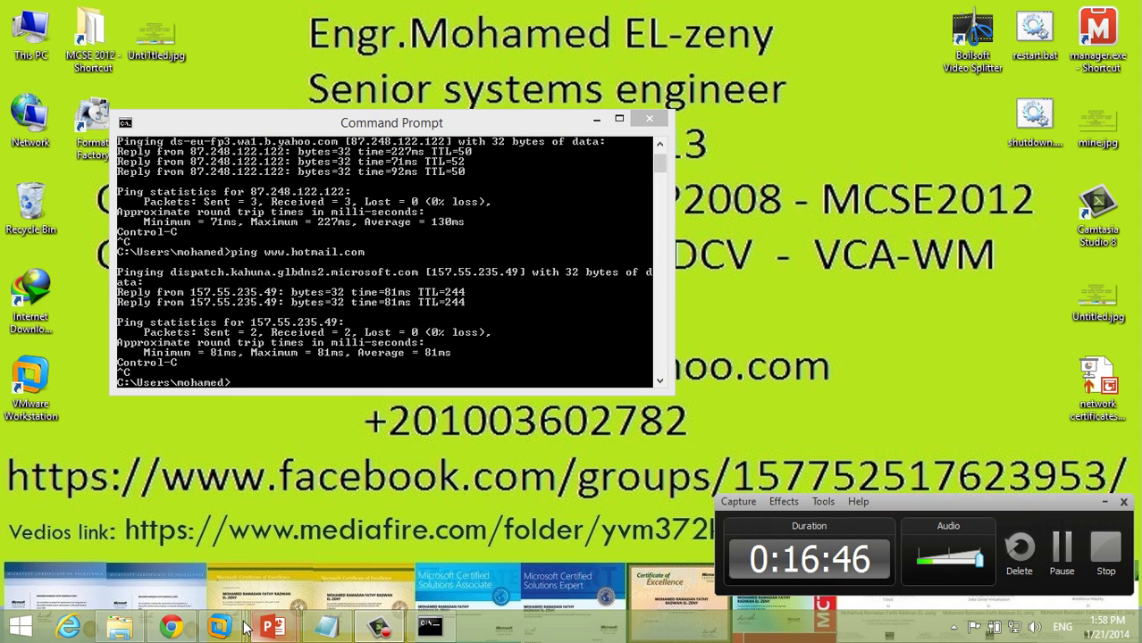
mouse_move(219, 628)
left_click(328, 517)
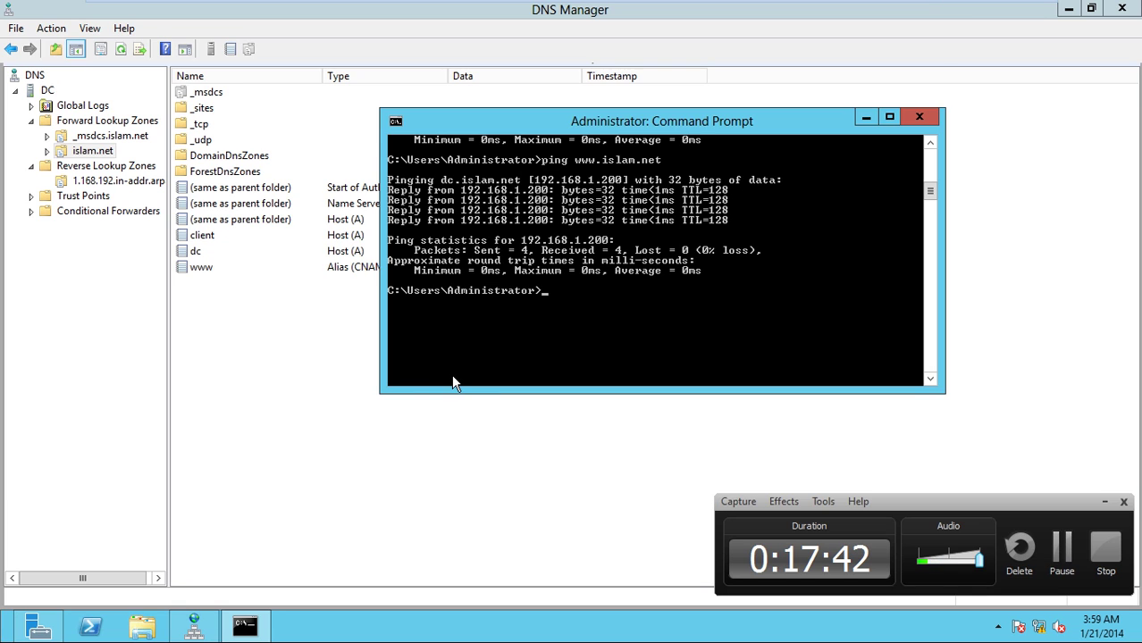
Open the New Mail Exchanger (MX) form for islam.net, look at its mail server browser, and cancel without creating a record.
right_click(400, 368)
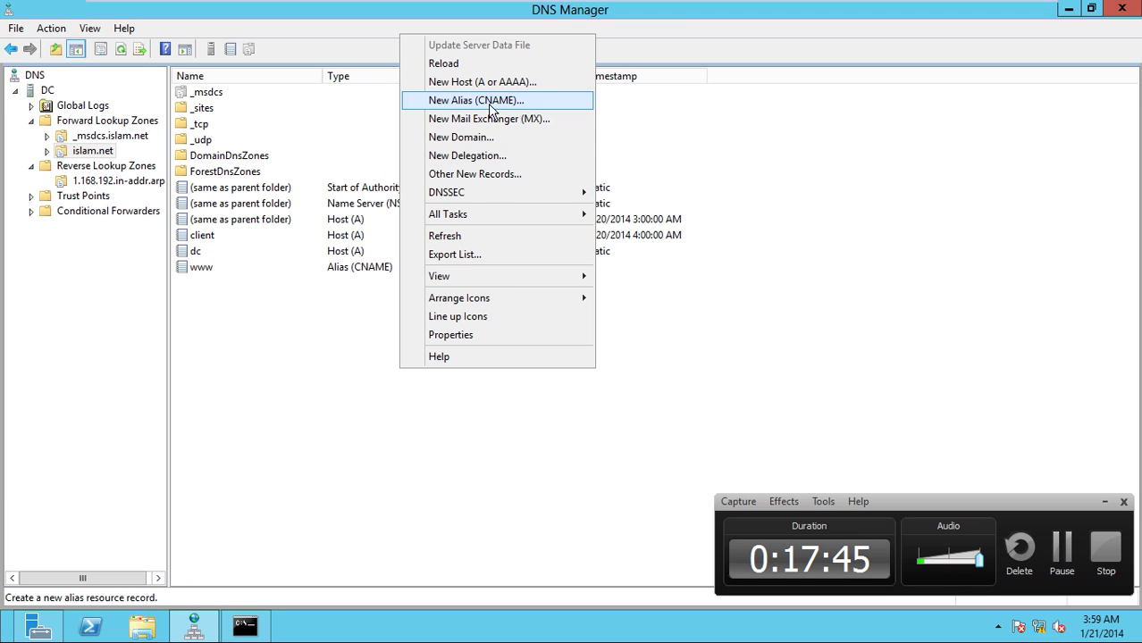
left_click(530, 124)
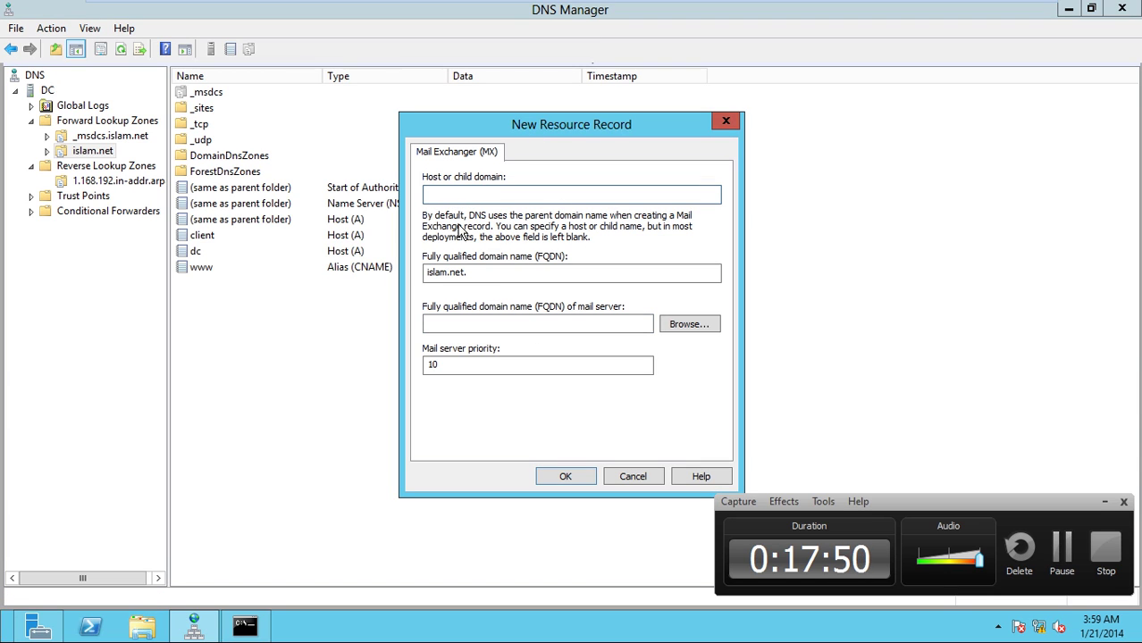
left_click(695, 328)
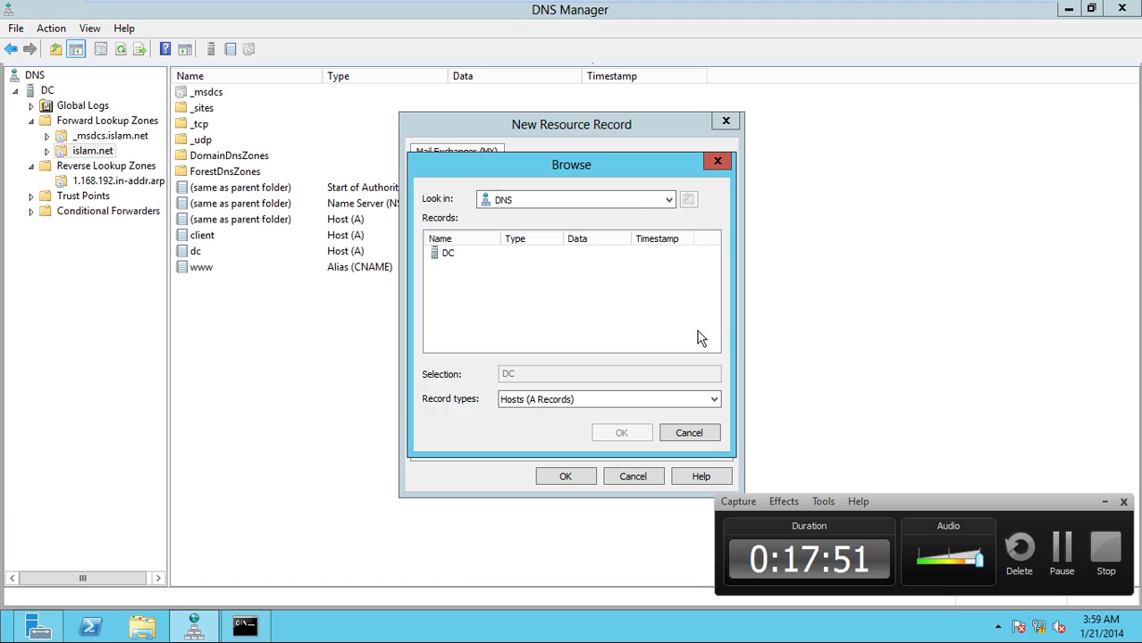
left_click(690, 435)
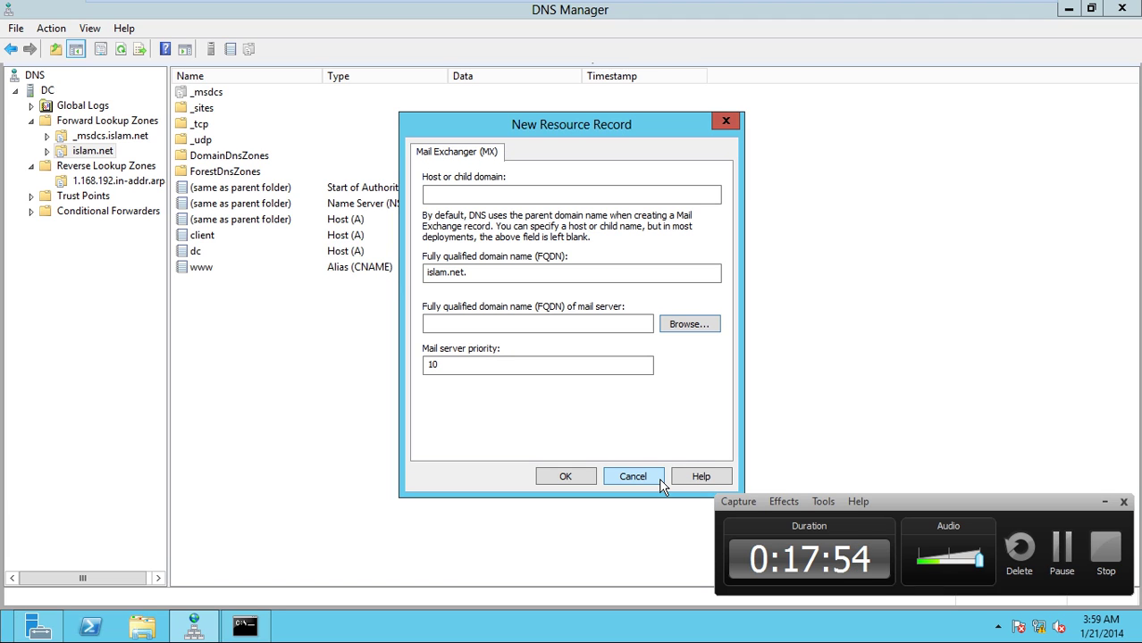
left_click(661, 484)
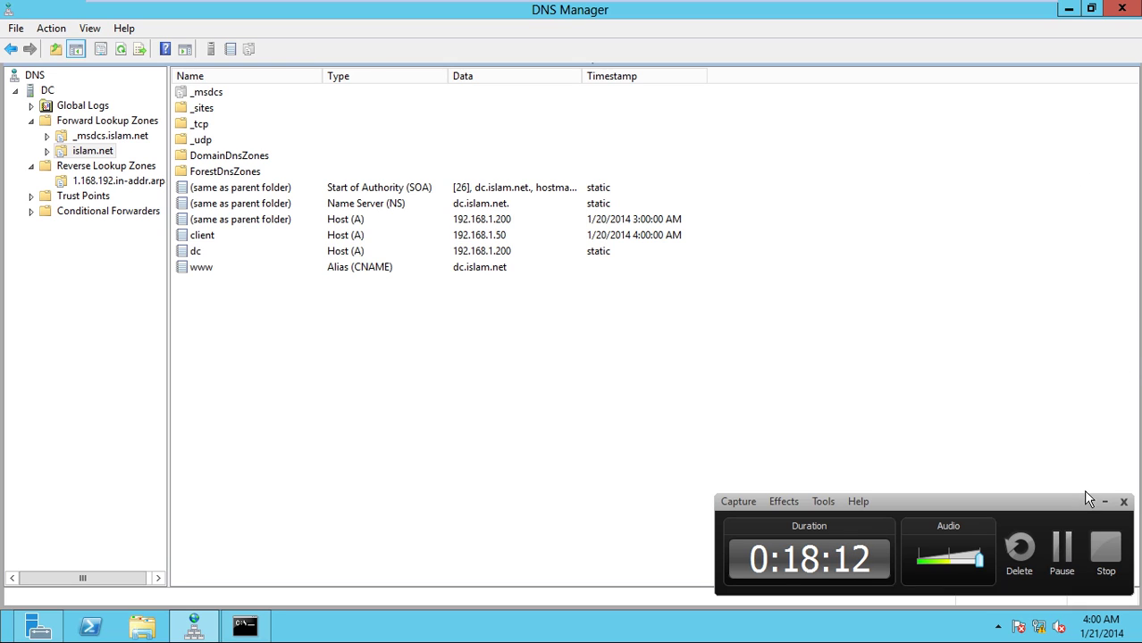
left_click(1106, 501)
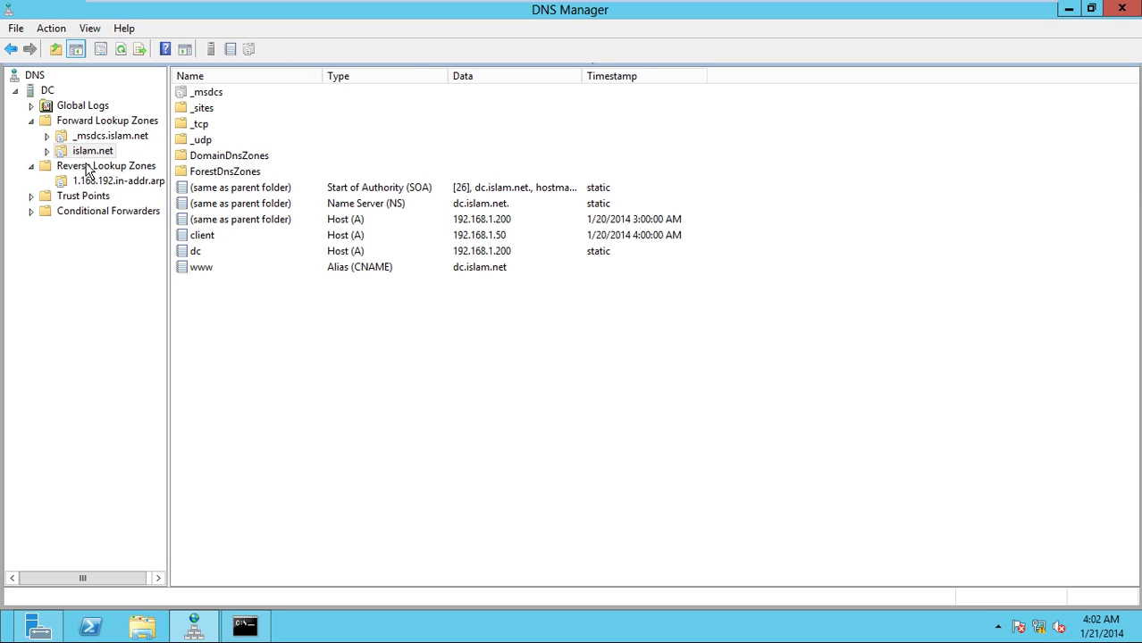
Expand islam.net down through _sites and the default site to its _tcp folder and examine the SRV records, including _kerberos.
left_click(48, 152)
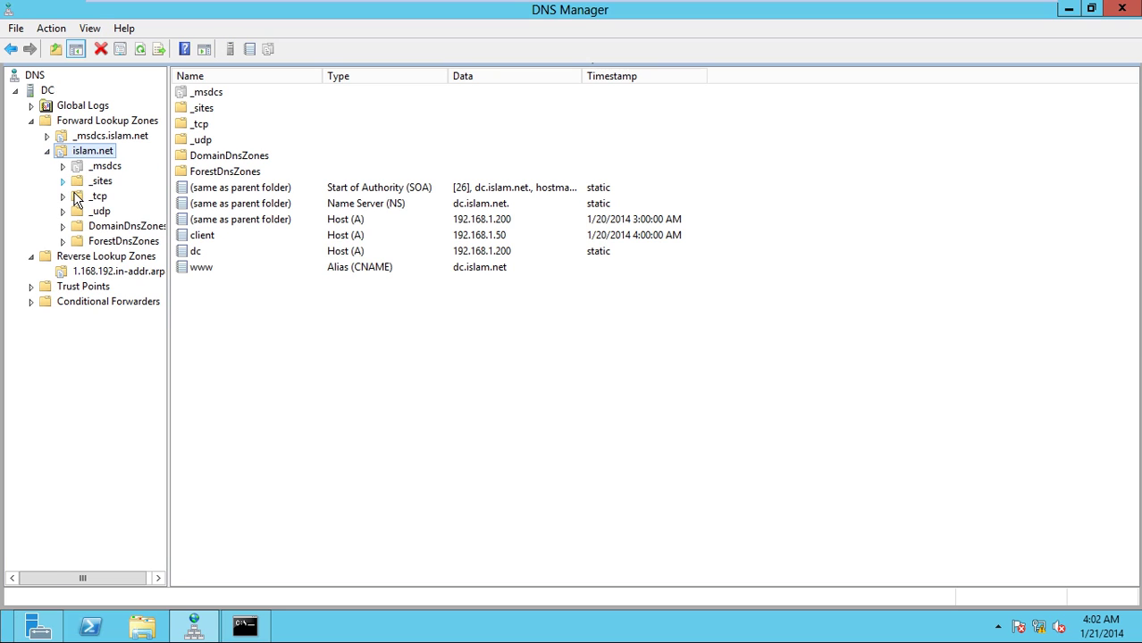
key("Down")
key("Down")
key("Right")
key("Down")
key("Right")
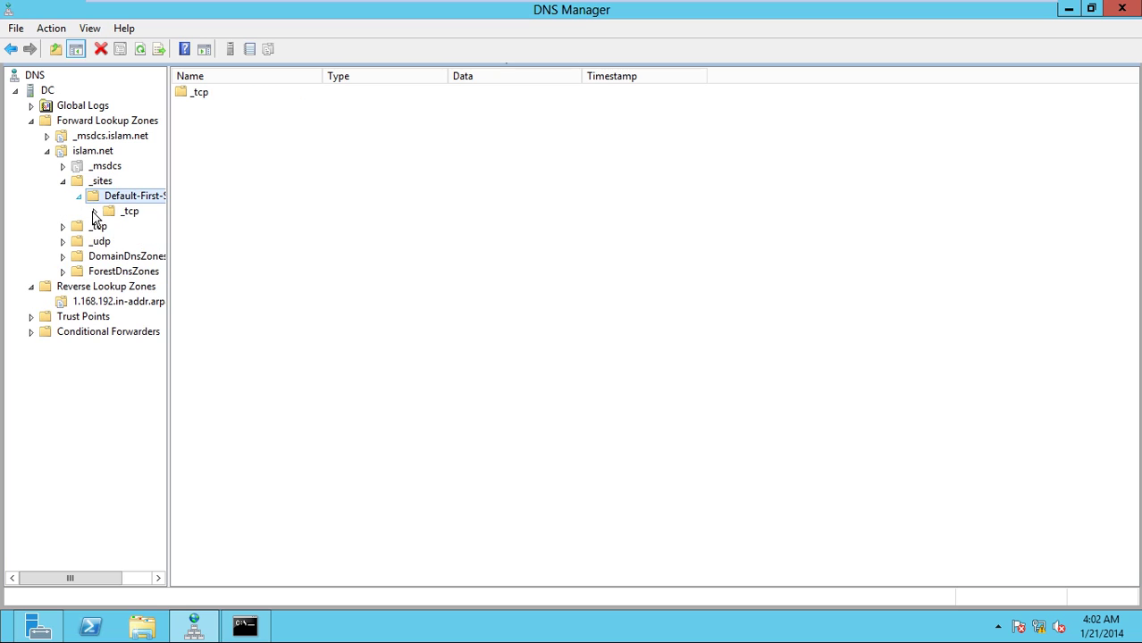
key("Down")
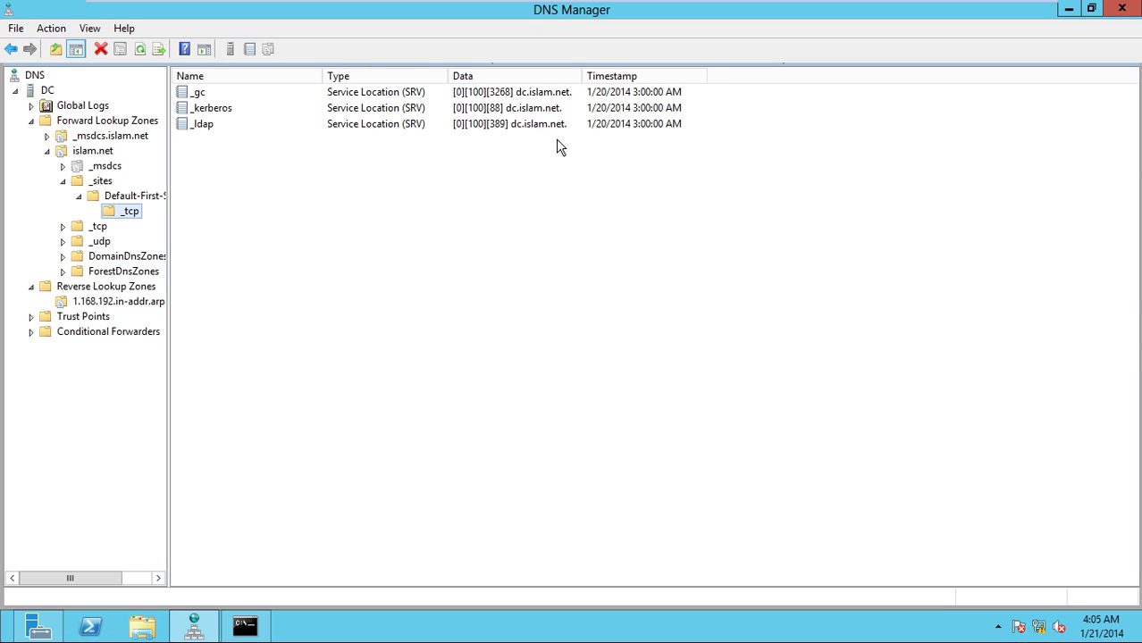
left_click(253, 111)
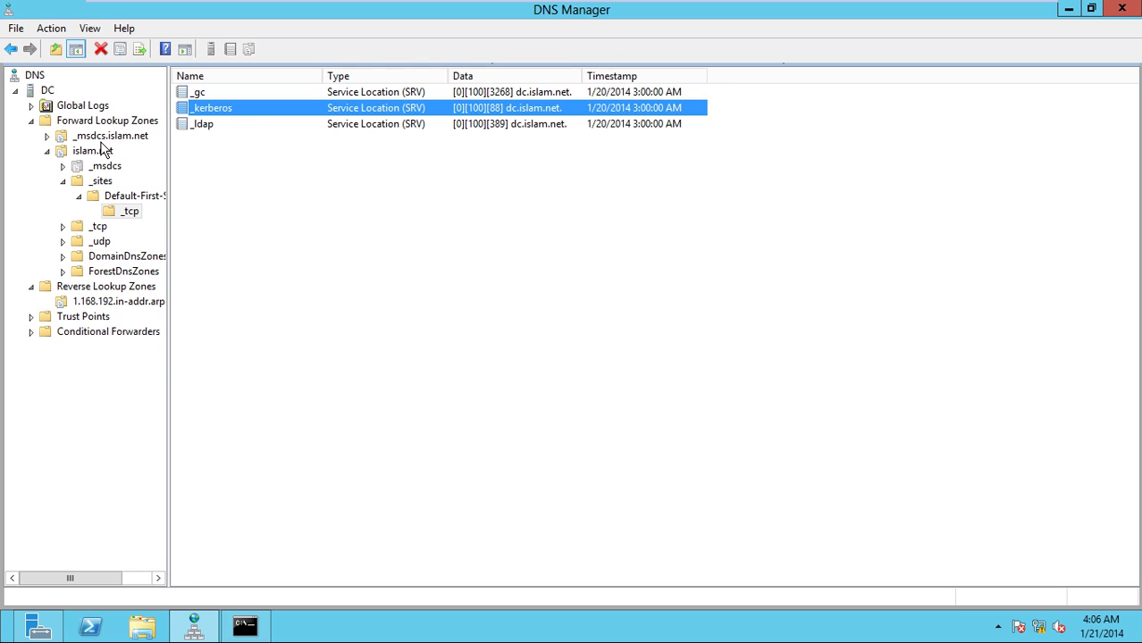
left_click(363, 250)
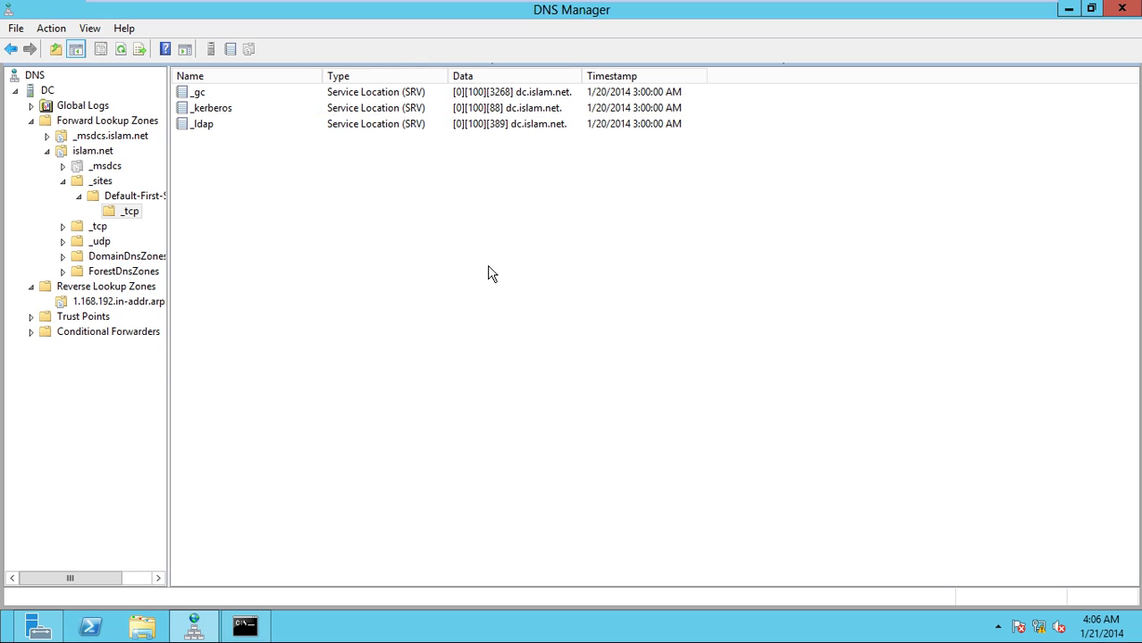
Browse the other resource record types for the site's _tcp folder and open a new Service Location (SRV) record form.
right_click(515, 243)
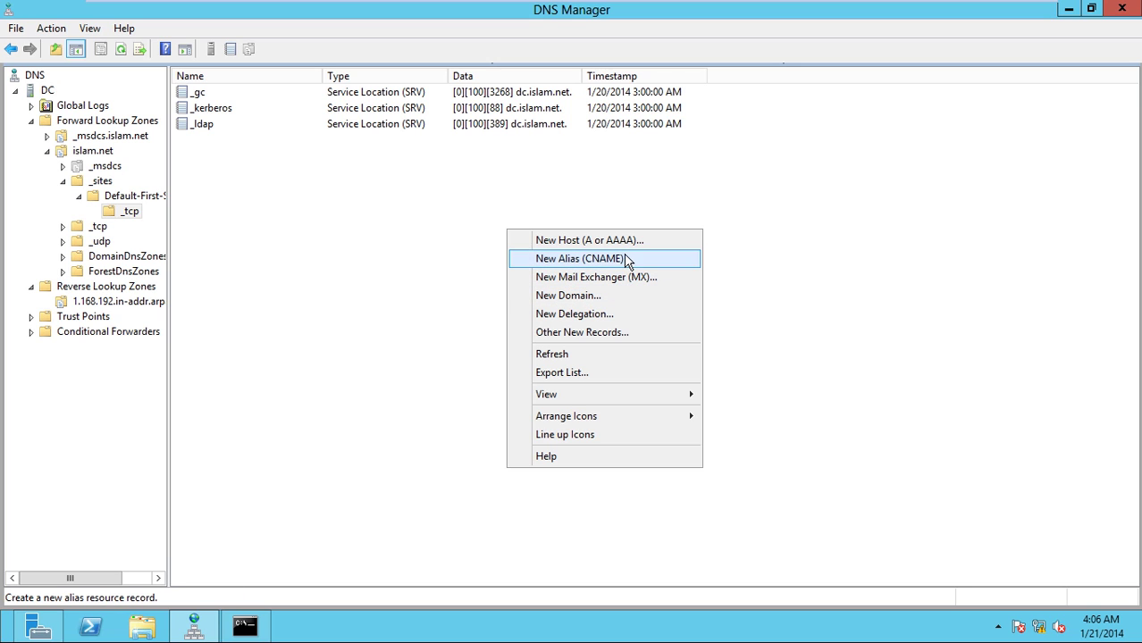
left_click(626, 347)
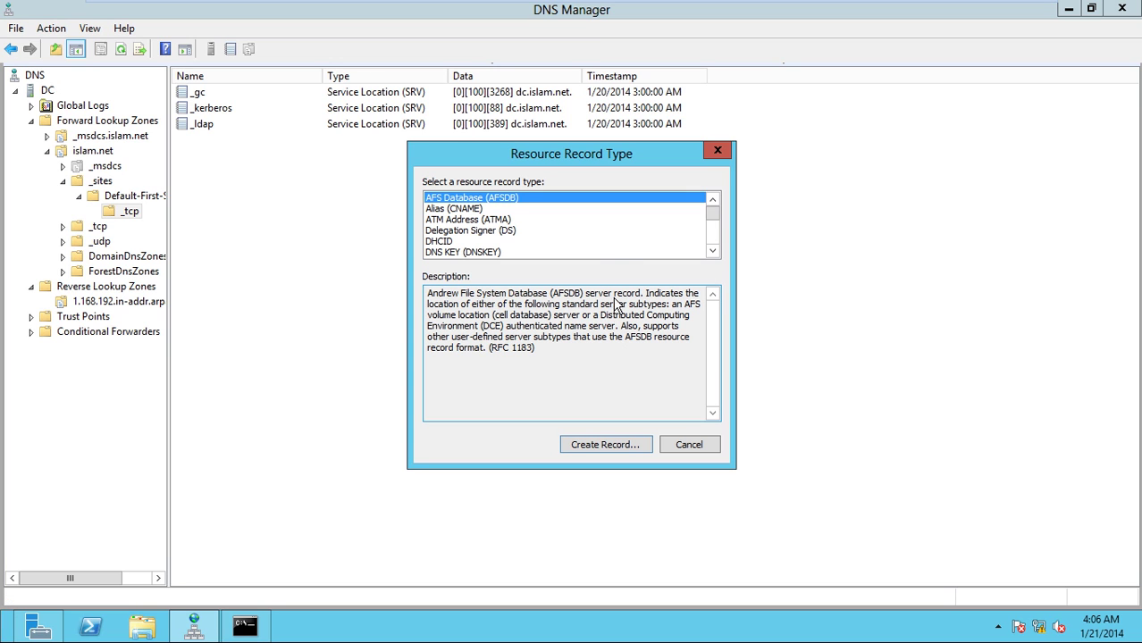
mouse_move(722, 227)
left_mouse_down()
mouse_move(729, 257)
mouse_move(730, 236)
left_mouse_up()
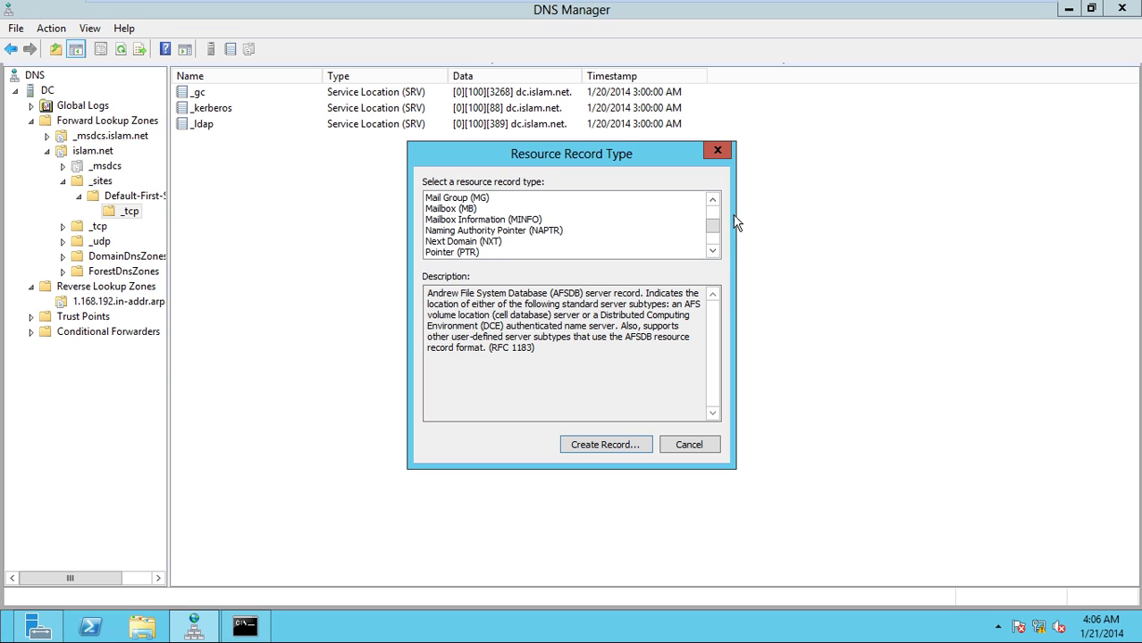
scroll(717, 207, "up", 3)
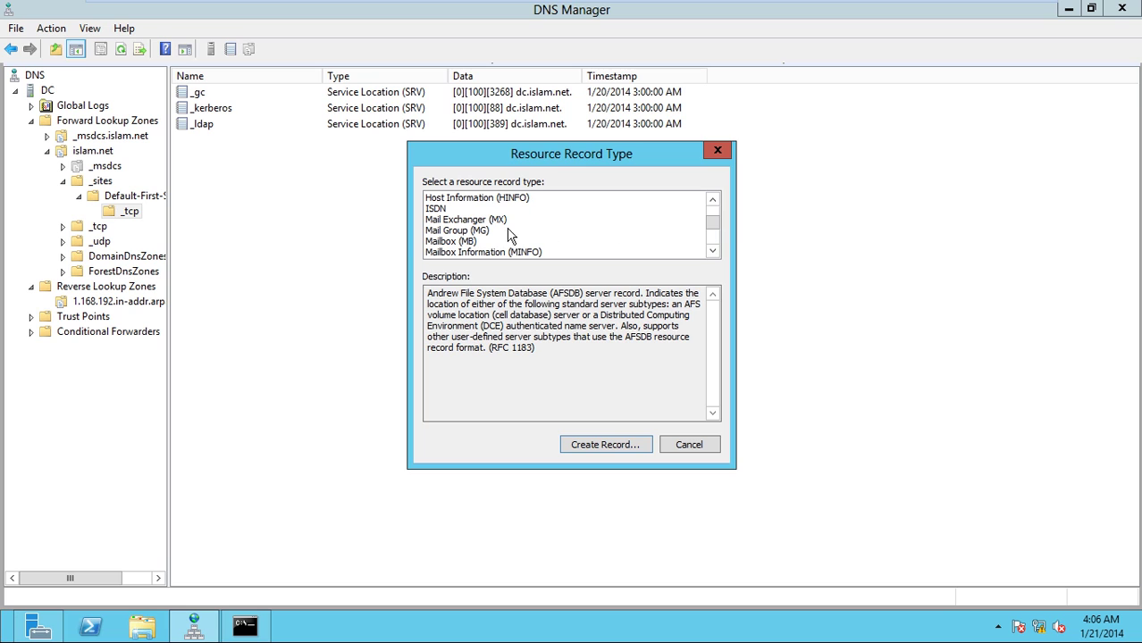
left_click(713, 198)
left_click(712, 199)
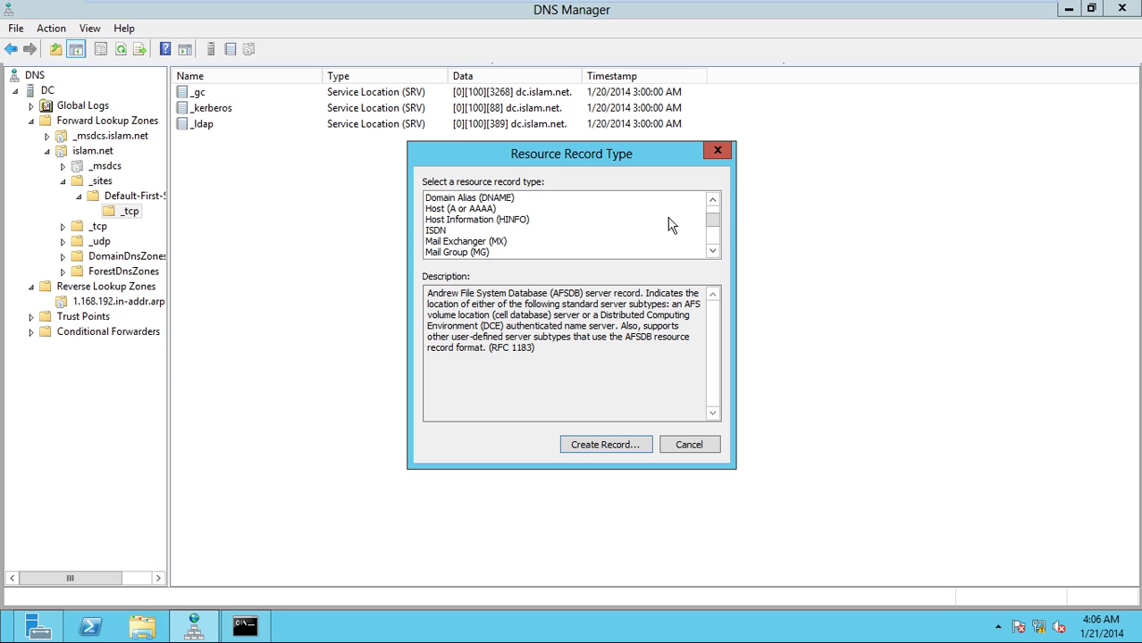
scroll(719, 216, "up", 3)
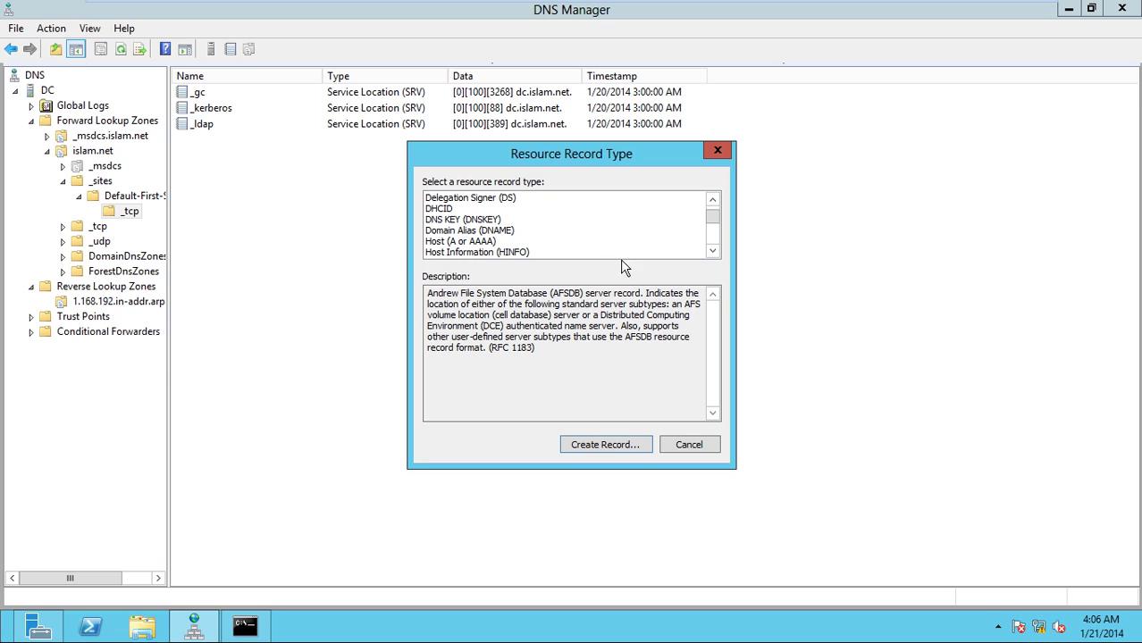
scroll(716, 259, "down", 3)
scroll(718, 260, "down", 6)
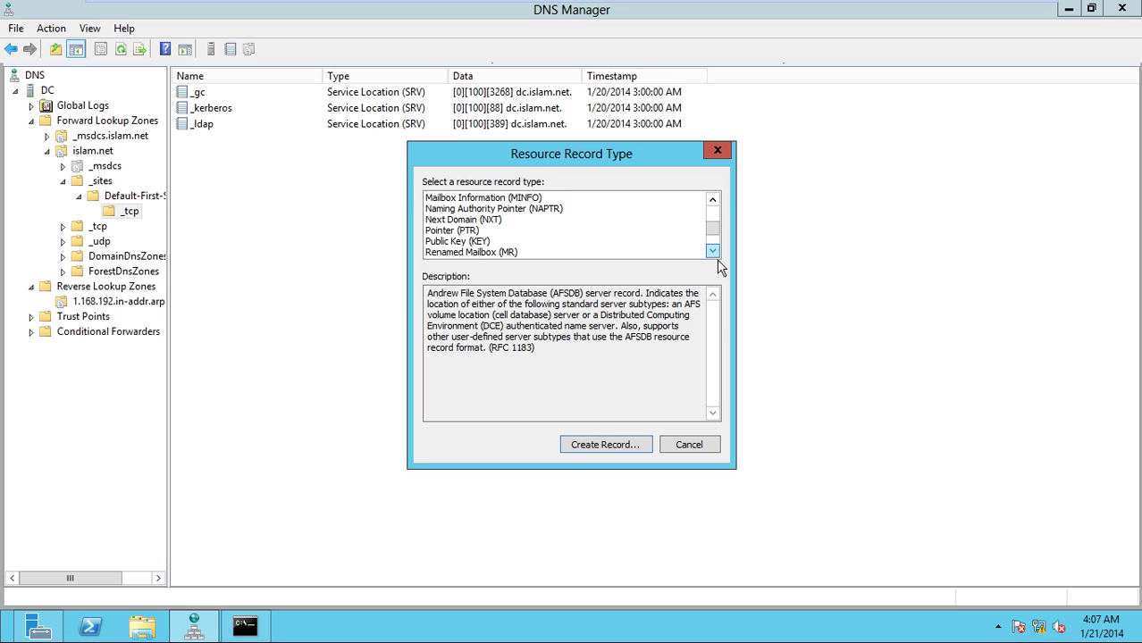
scroll(717, 259, "down", 4)
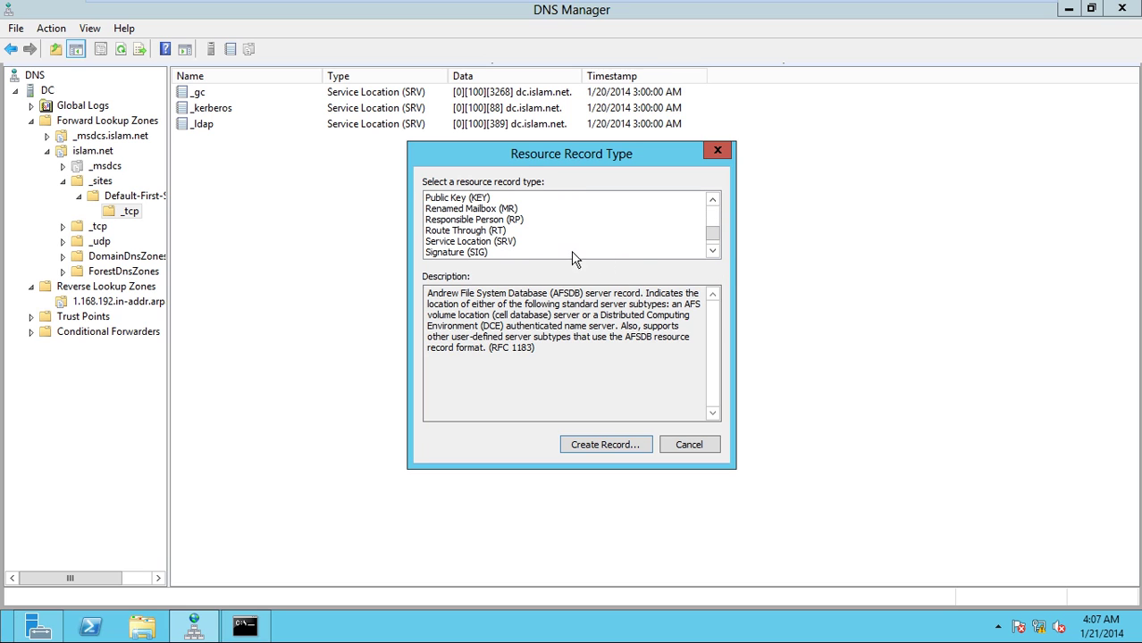
left_click(500, 242)
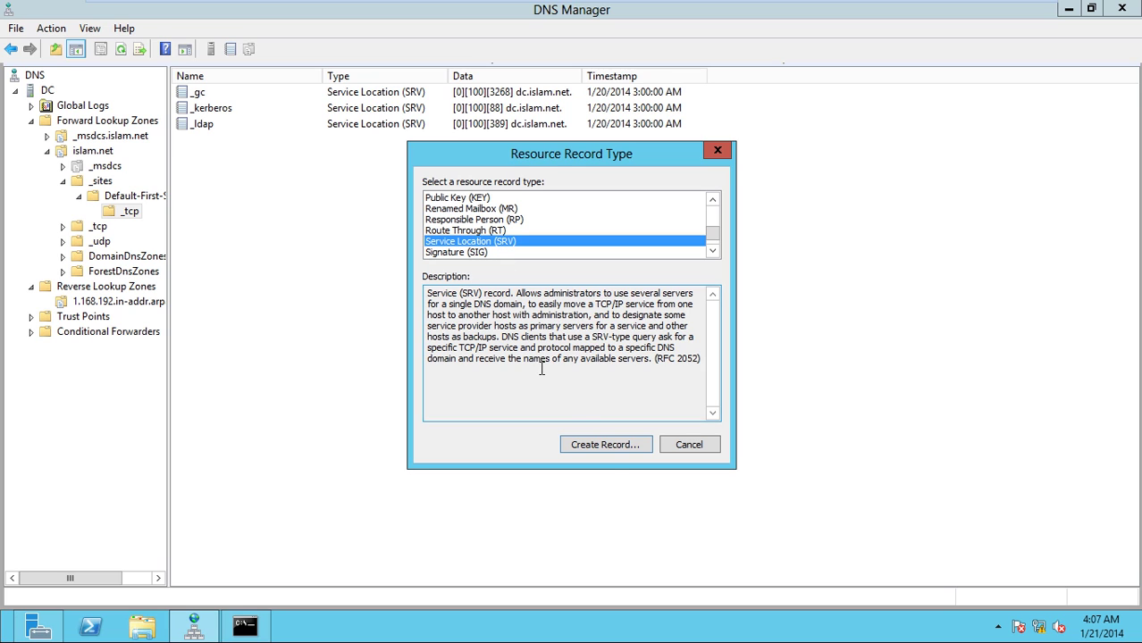
left_click(605, 452)
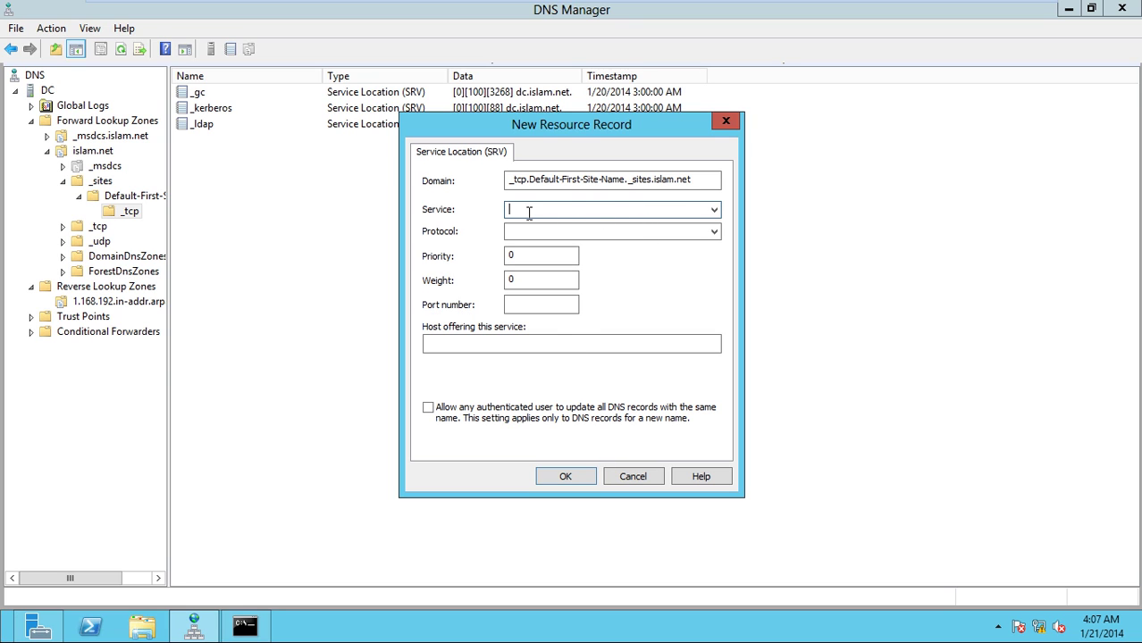
Choose the _kerberos service for the new SRV record, review its protocol, port and host fields, and cancel the record.
left_click(715, 212)
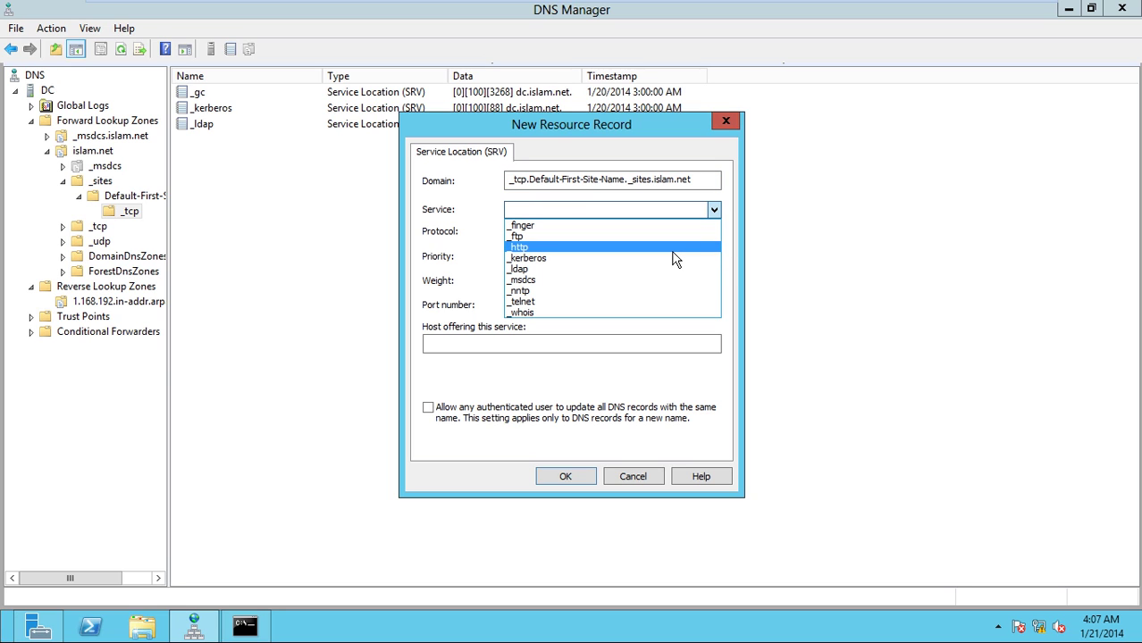
left_click(633, 268)
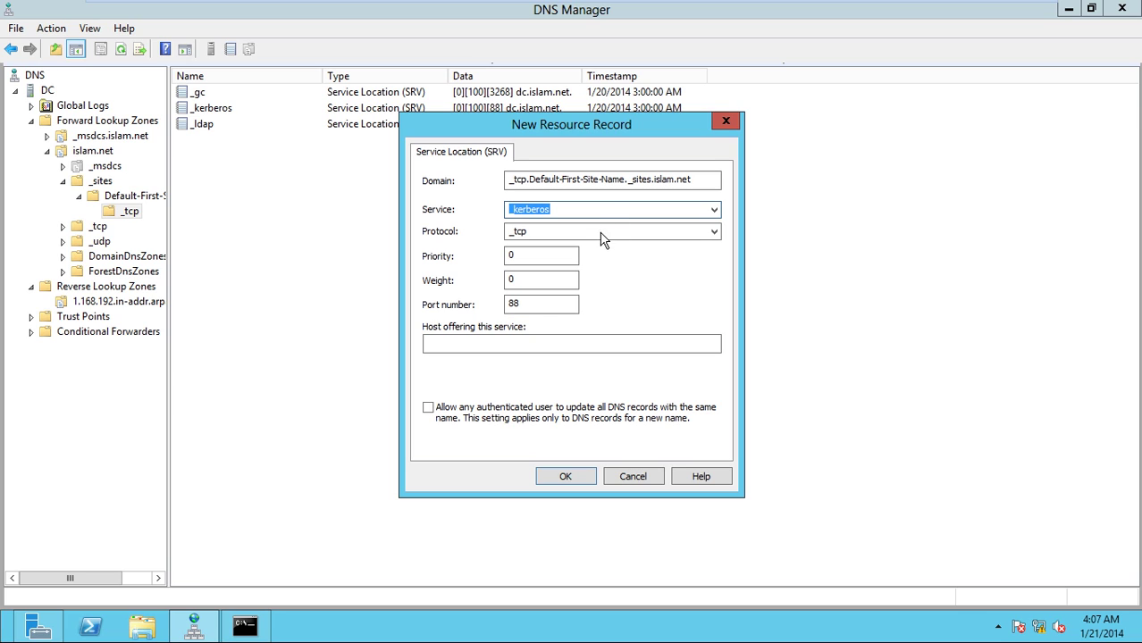
left_click(538, 234)
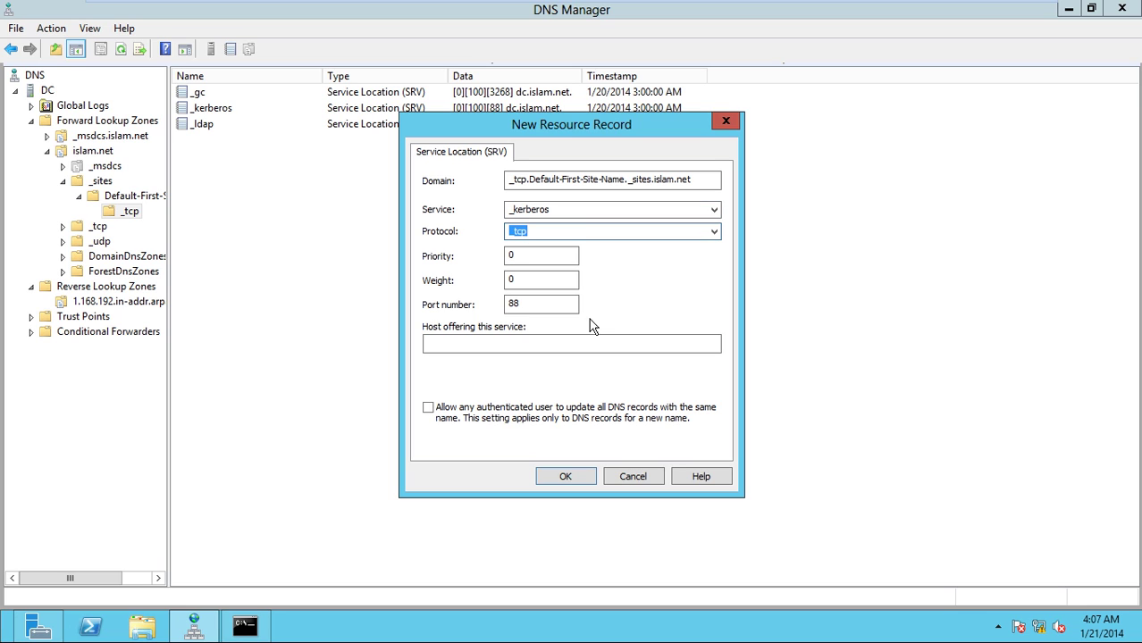
double_click(543, 309)
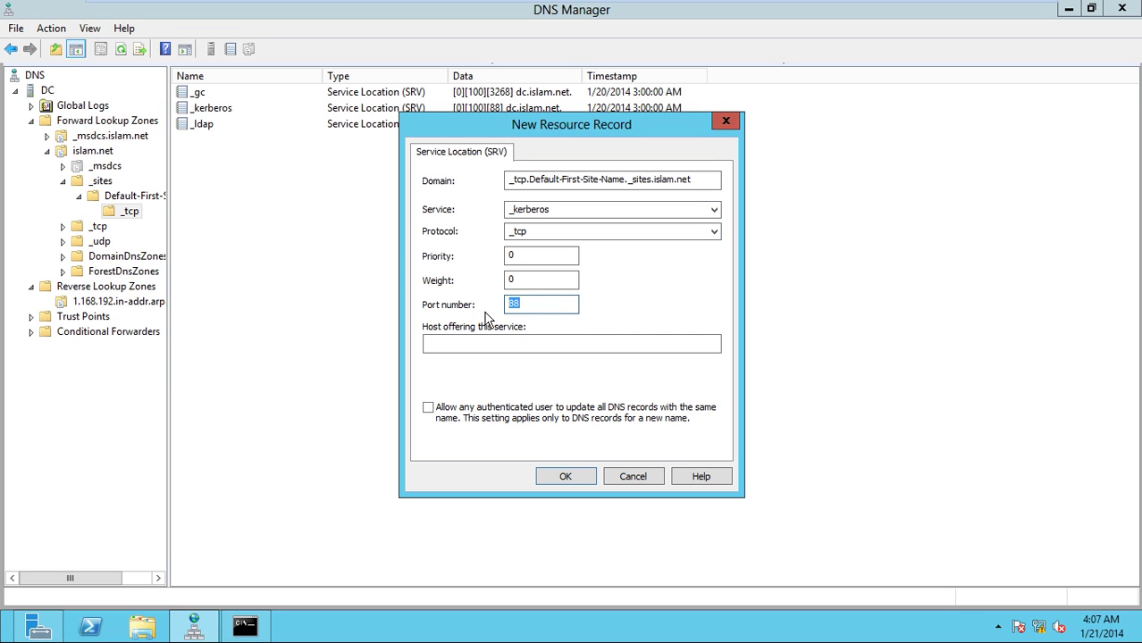
left_click(450, 345)
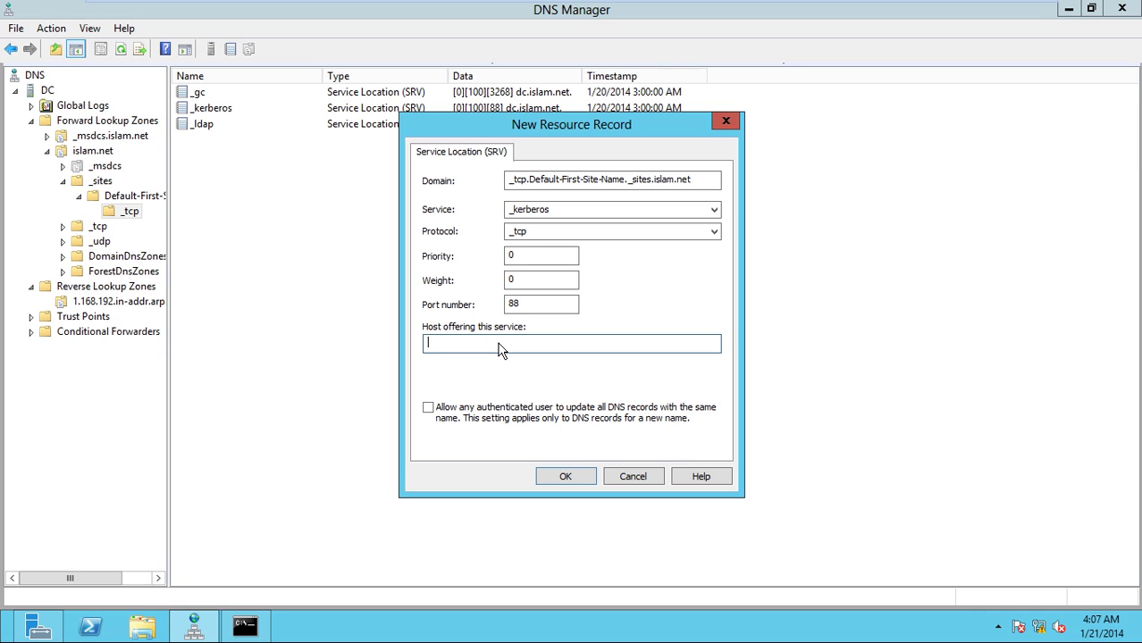
left_click(641, 484)
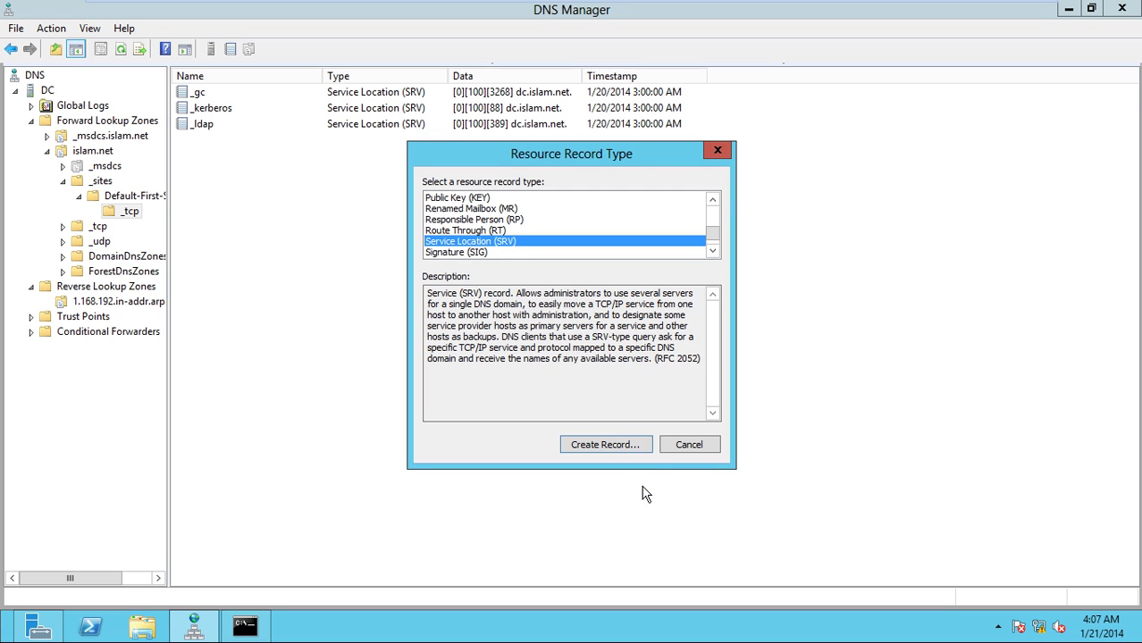
Close the Resource Record Type selection for the site's _tcp folder without creating a record.
left_click(692, 447)
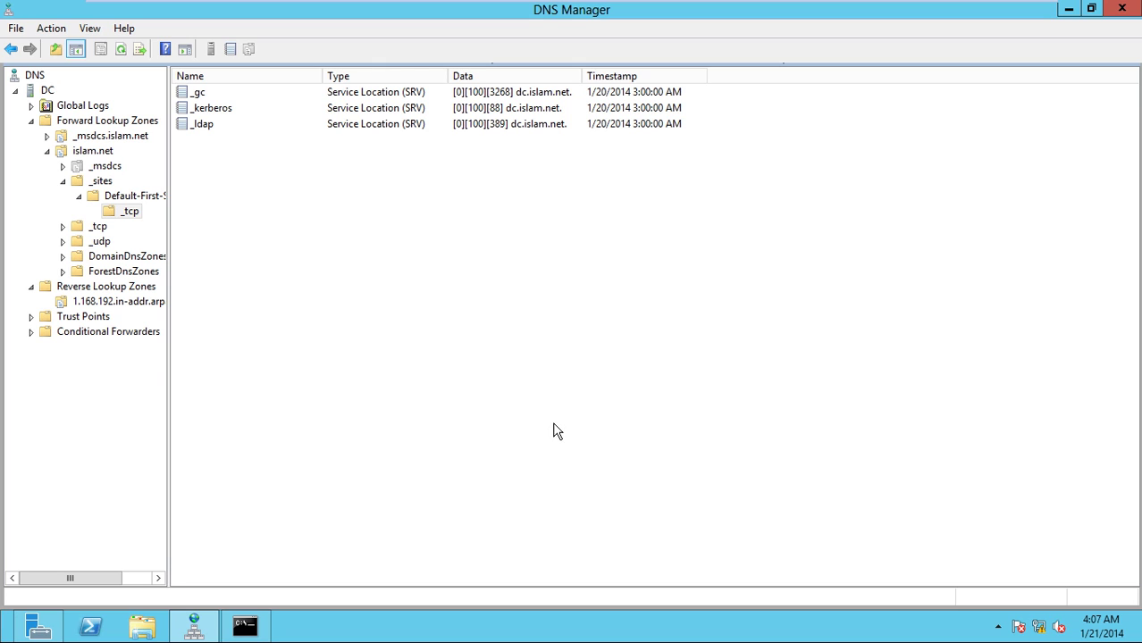
right_click(550, 319)
left_click(606, 442)
Switch to the CLIENT8.1 virtual machine and check the IPv4 DNS server in Ethernet0's network connection details.
left_click(323, 14)
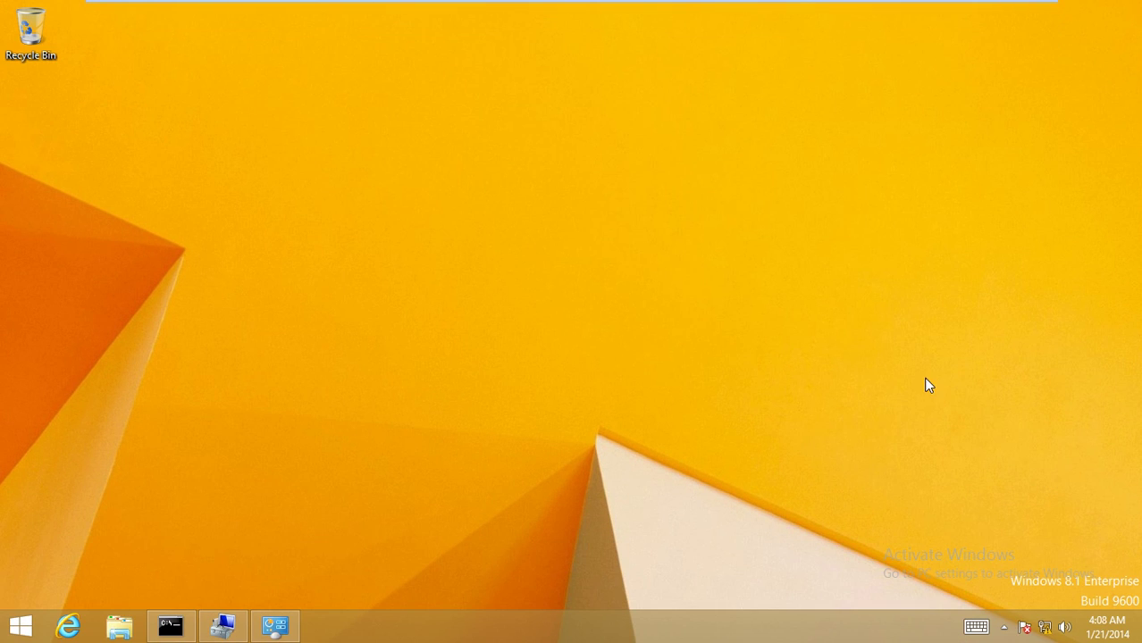
left_click(1041, 624)
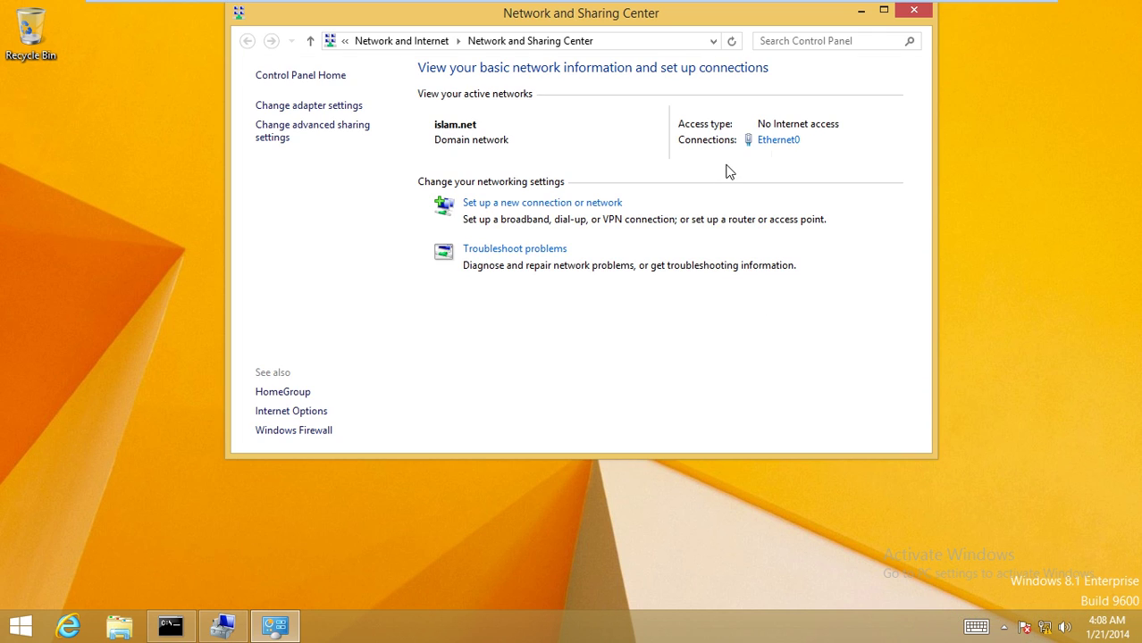
left_click(791, 147)
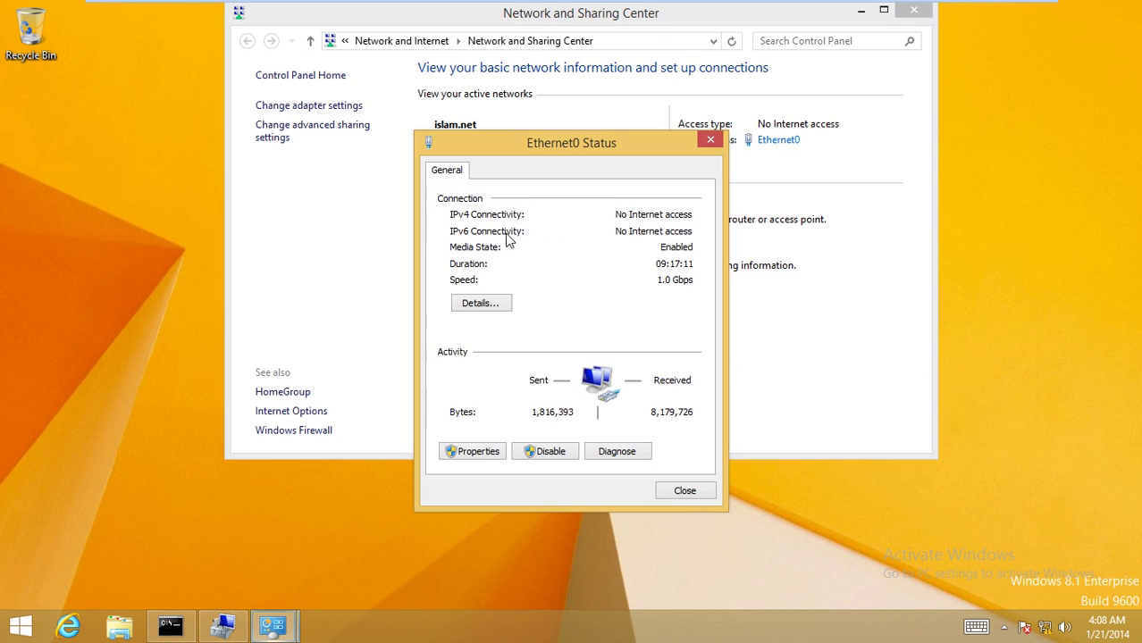
left_click(503, 306)
left_click(517, 379)
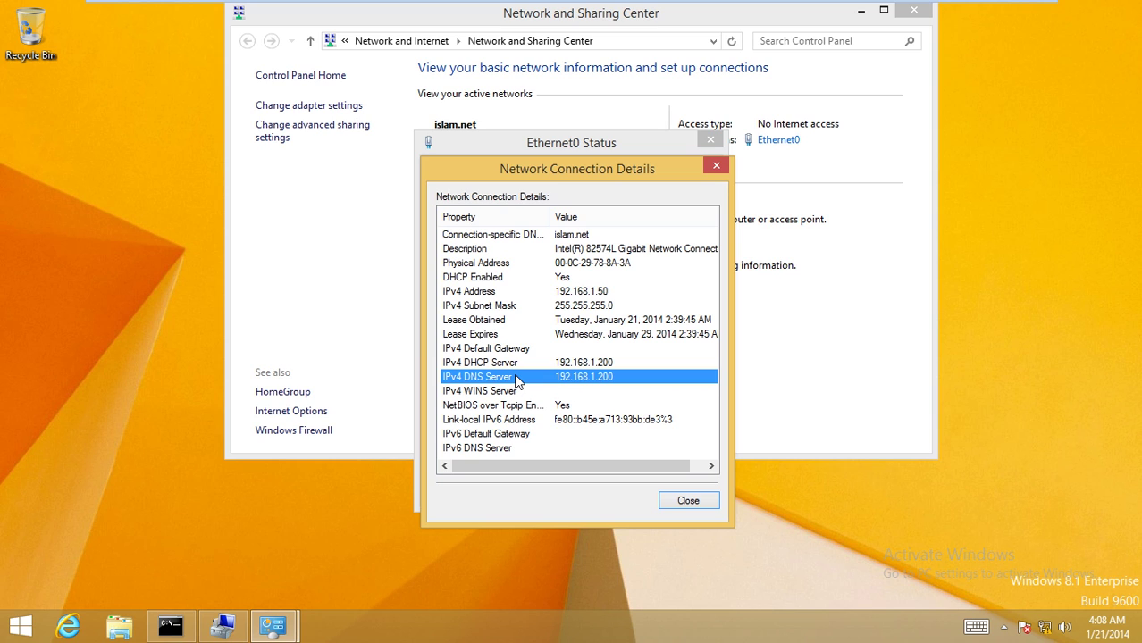
left_click(691, 506)
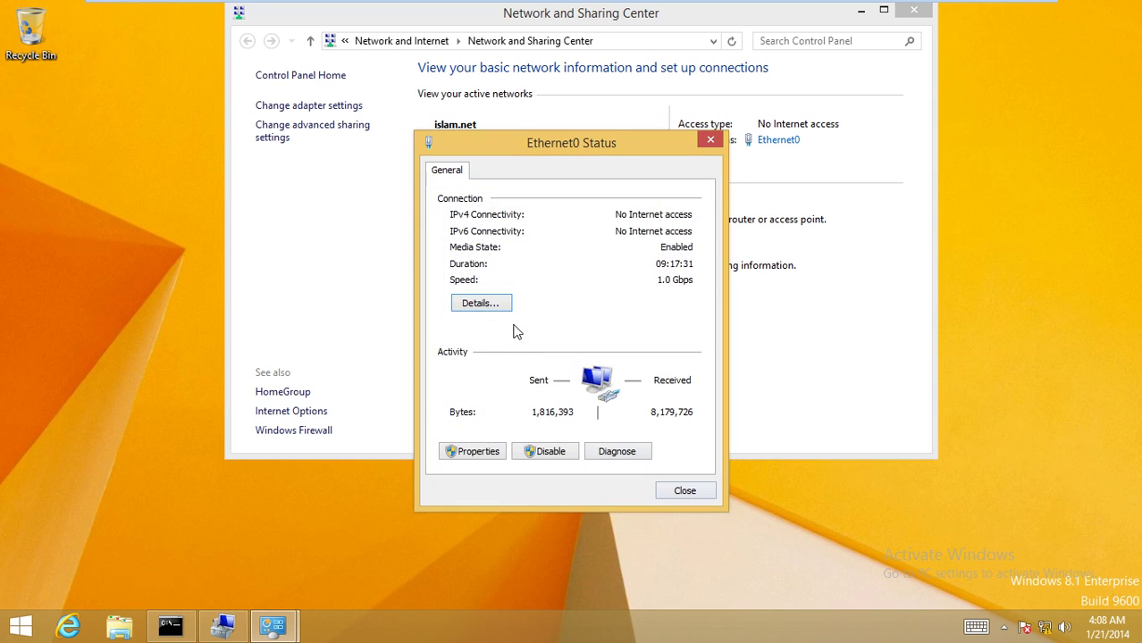
Look at the manual DNS server address option in Ethernet0's TCP/IPv4 properties and cancel without changing the connection.
left_click(477, 452)
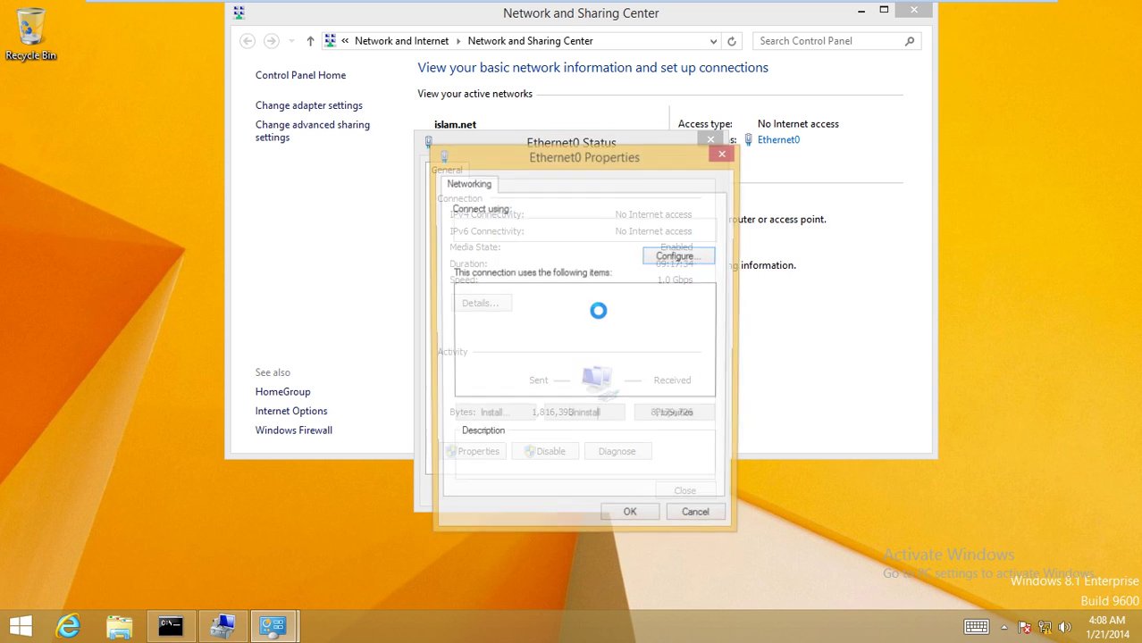
scroll(573, 379, "down", 1)
left_click(574, 379)
double_click(574, 379)
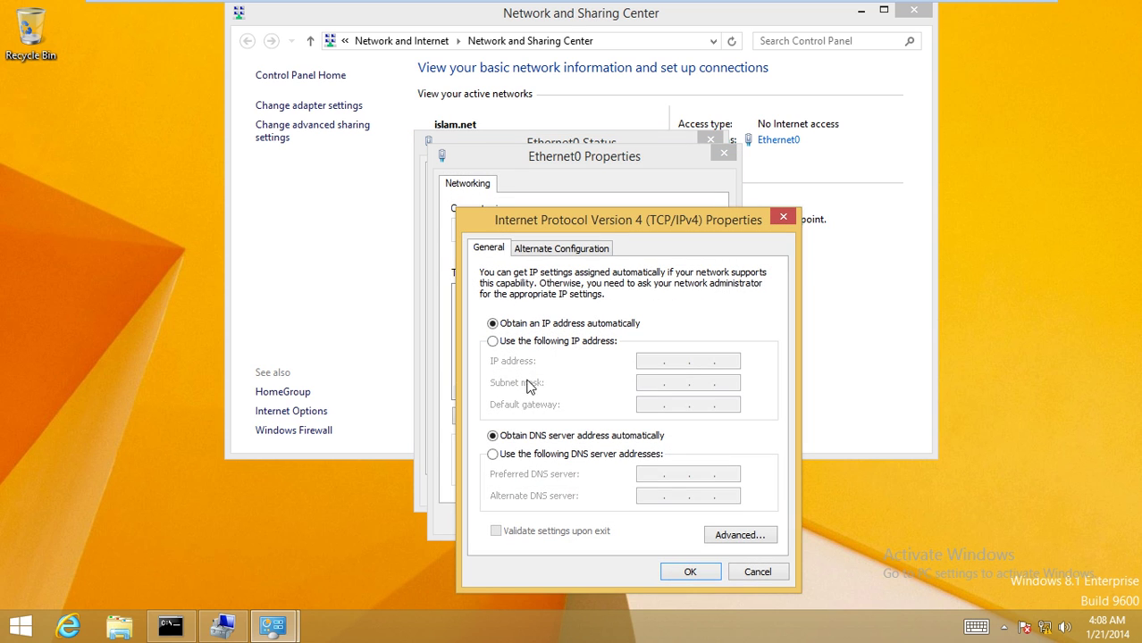
left_click(493, 454)
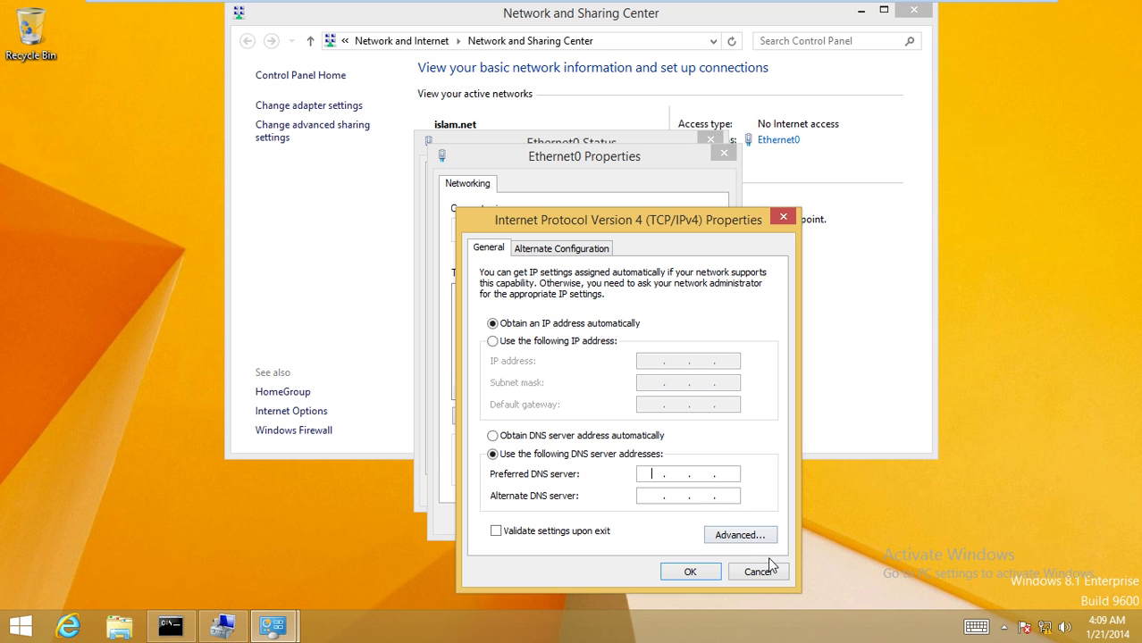
left_click(764, 571)
left_click(698, 521)
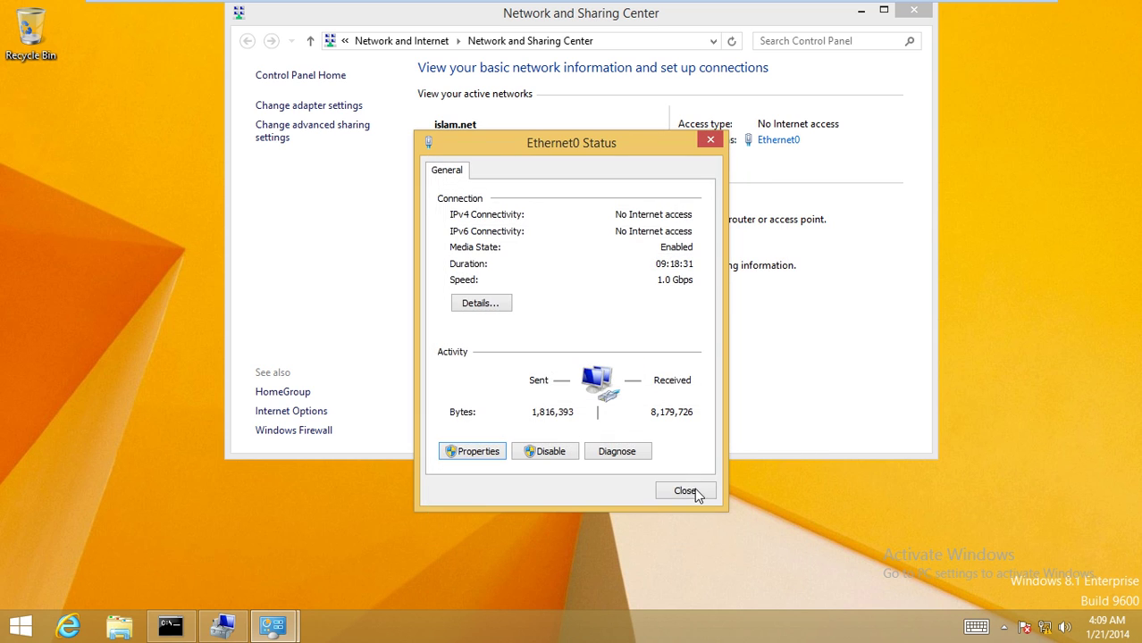
left_click(690, 494)
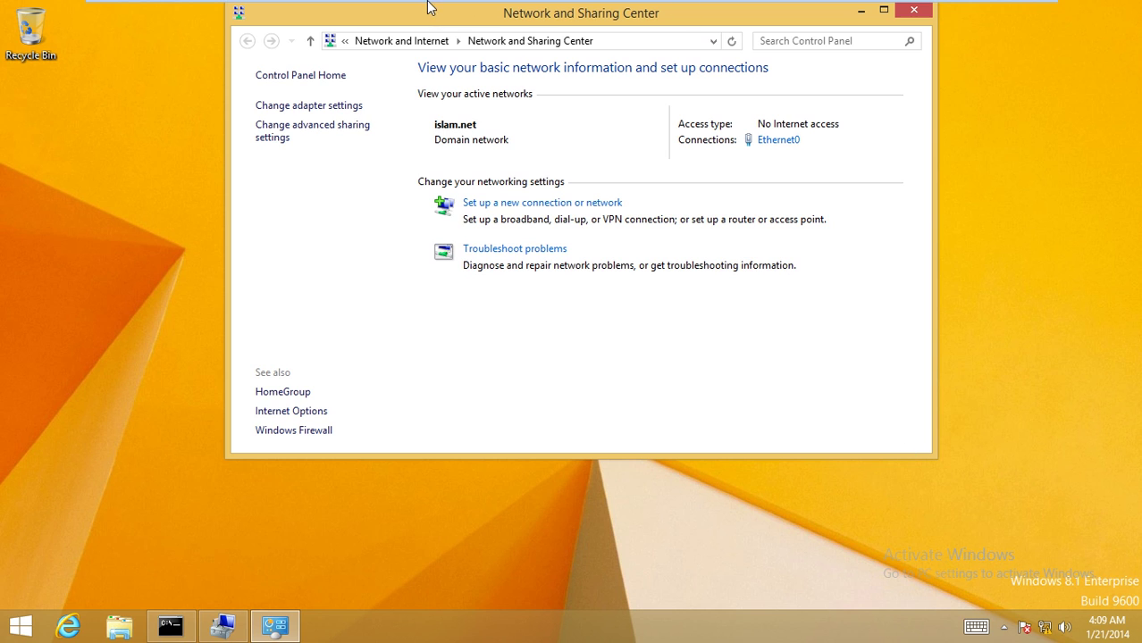
Switch back to the DC2012 virtual machine and review the Start of Authority (SOA) record of islam.net.
mouse_move(388, 8)
left_click(243, 12)
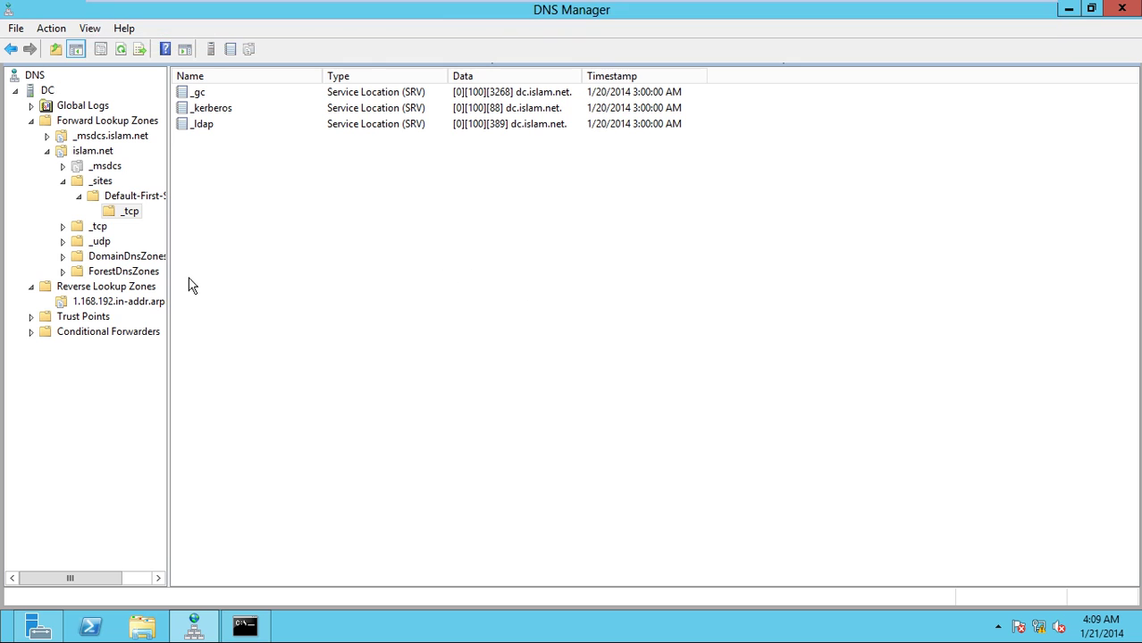
left_click(93, 153)
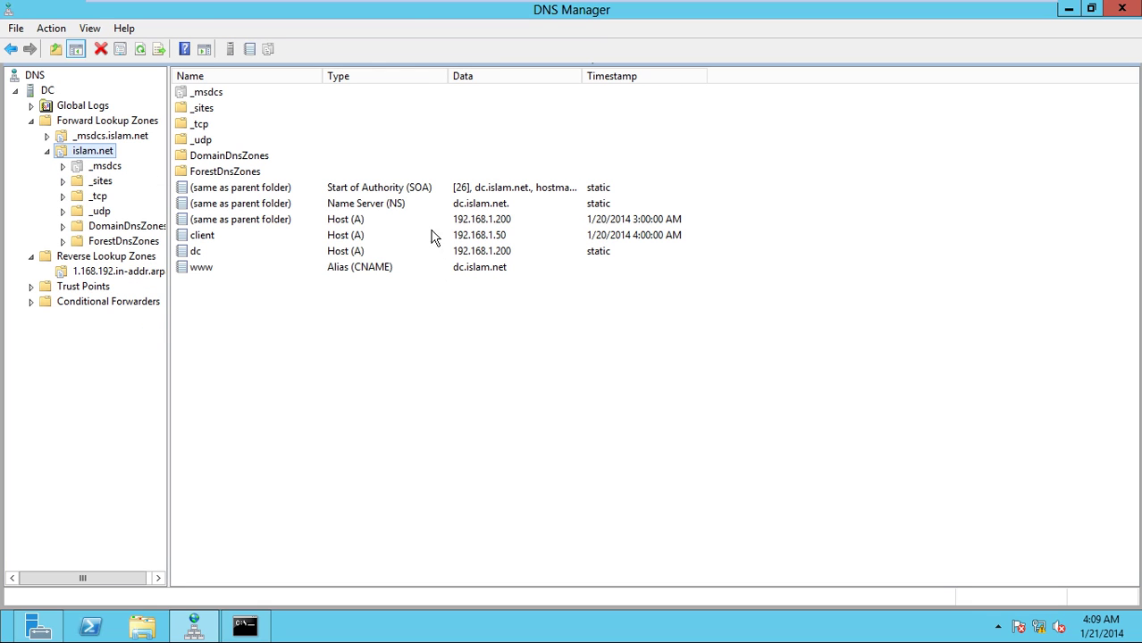
left_click(424, 195)
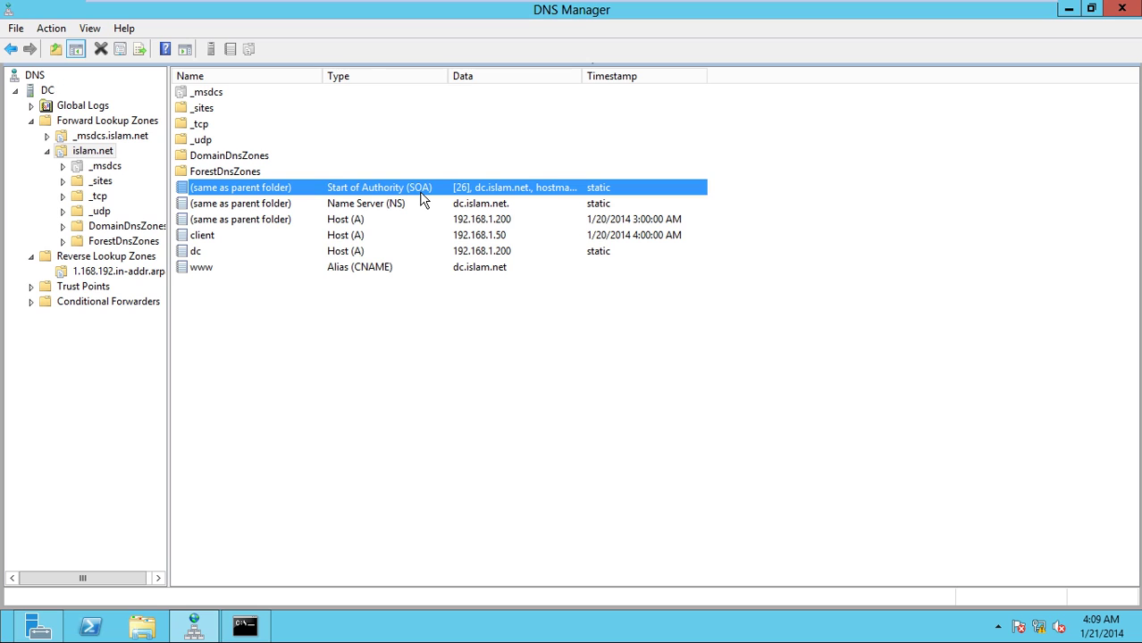
double_click(422, 197)
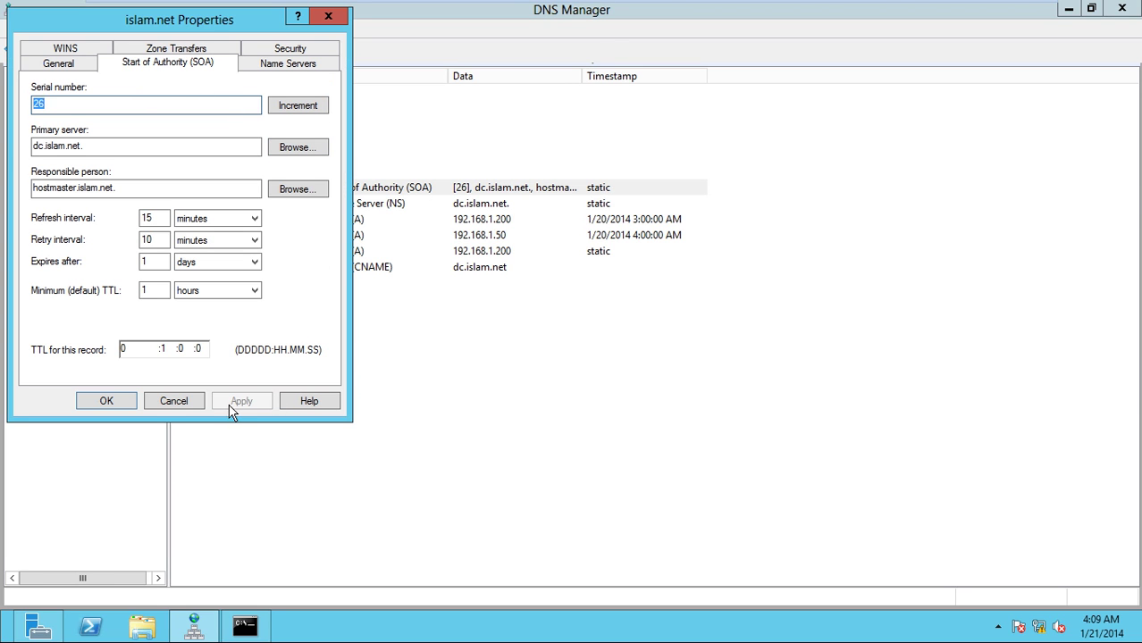
left_click(203, 406)
double_click(395, 200)
left_click(202, 405)
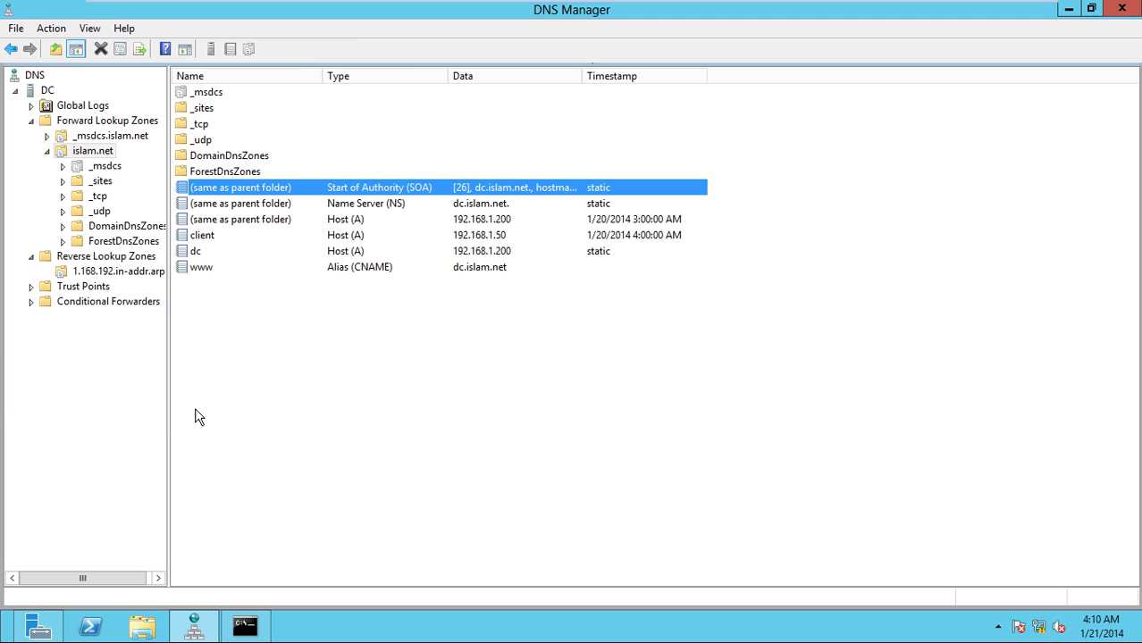
Review the general and Start of Authority (SOA) settings in the islam.net zone properties and cancel.
right_click(102, 152)
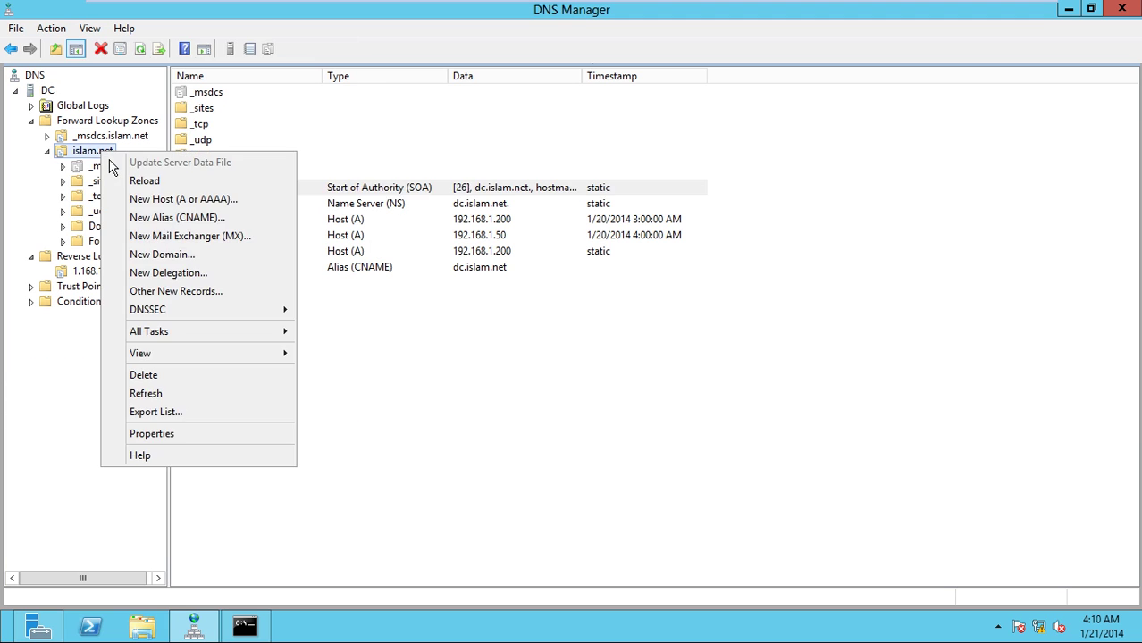
left_click(269, 434)
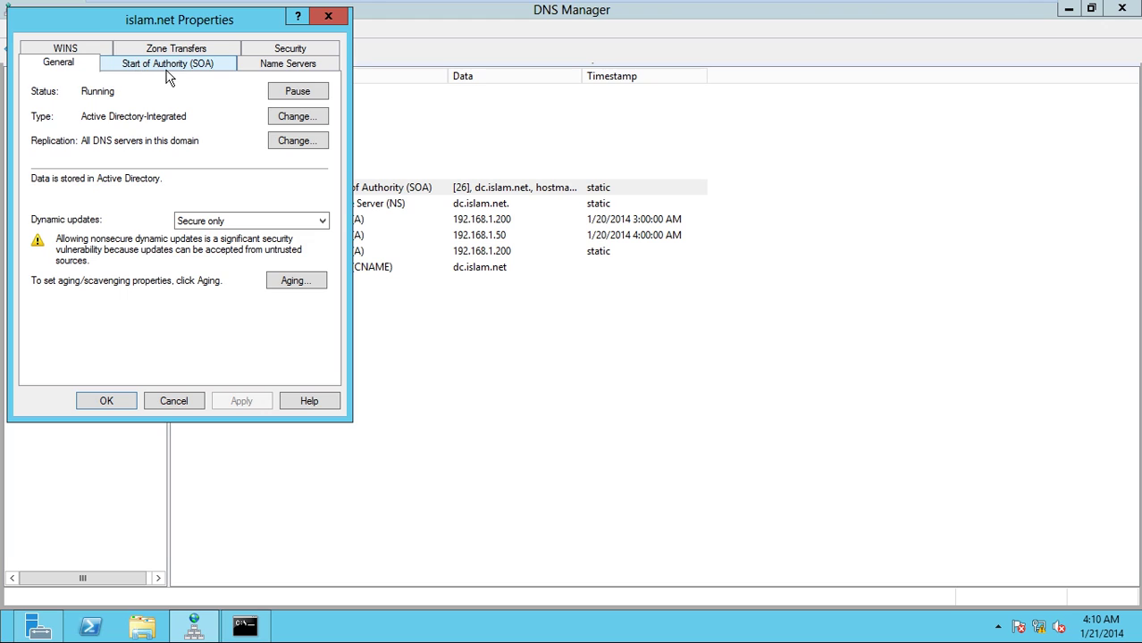
left_click(168, 72)
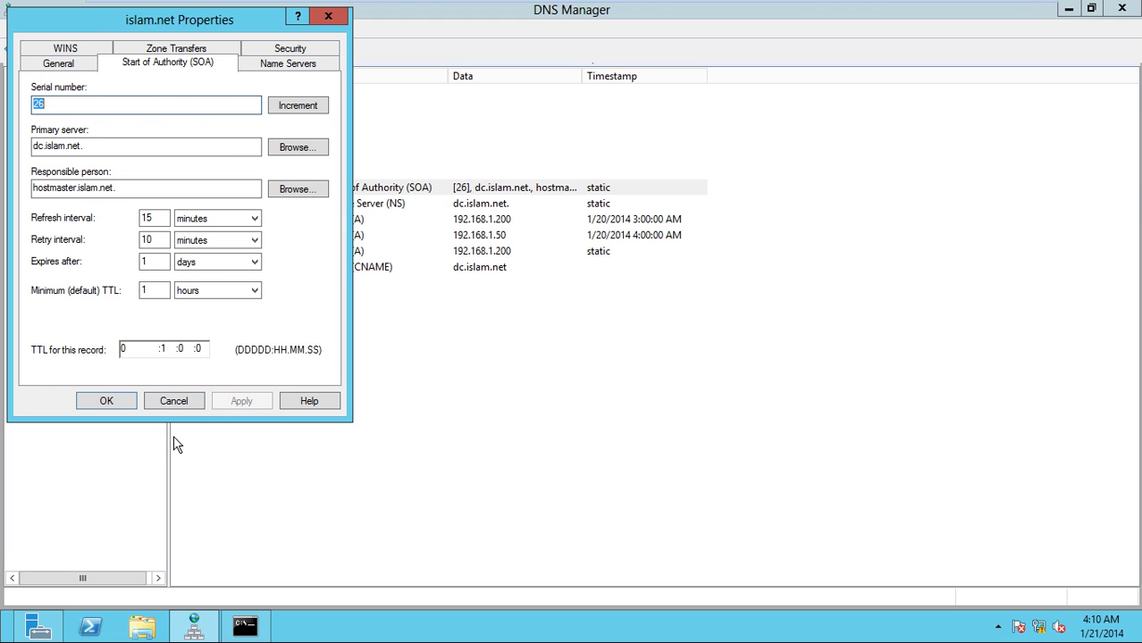
left_click(186, 407)
Refresh the islam.net zone's record list and take the virtual machine out of full-screen mode.
right_click(365, 383)
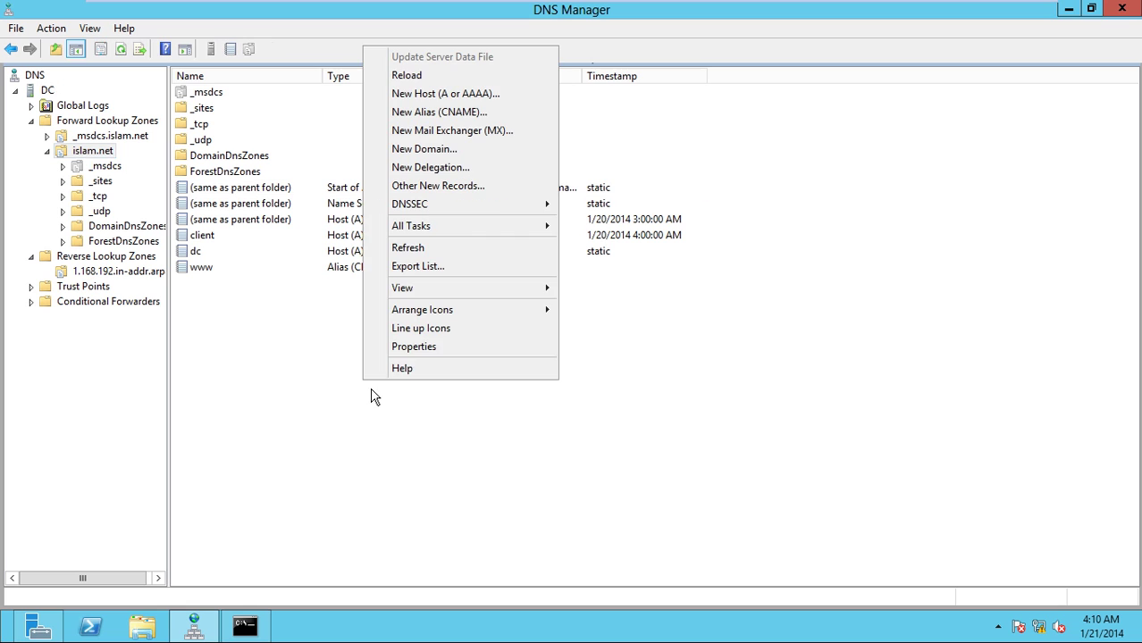
left_click(453, 250)
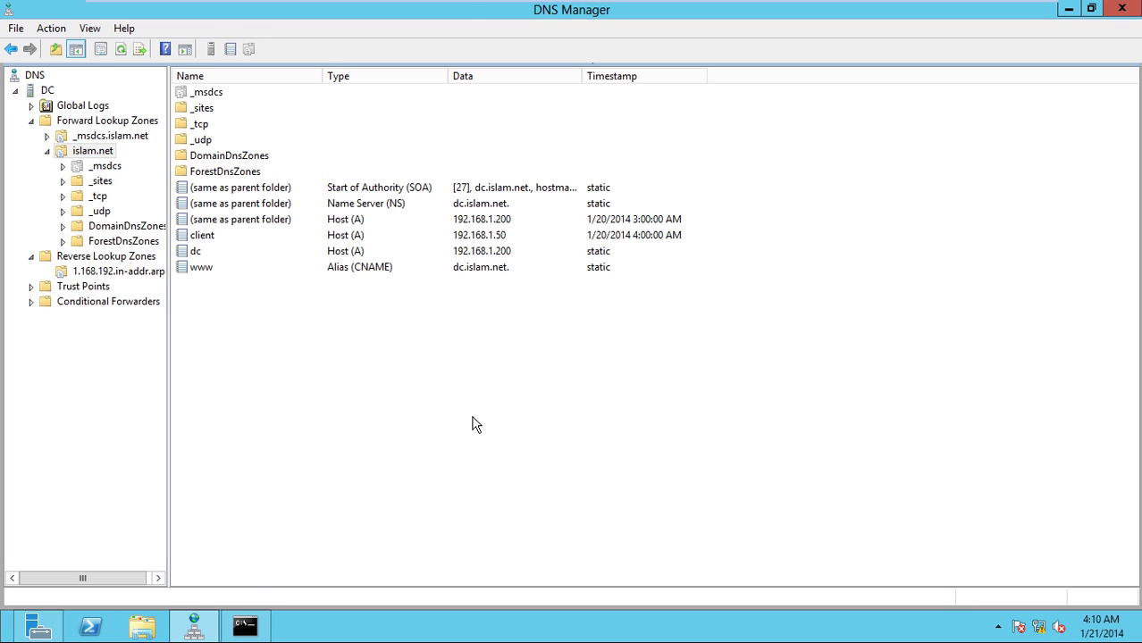
mouse_move(473, 7)
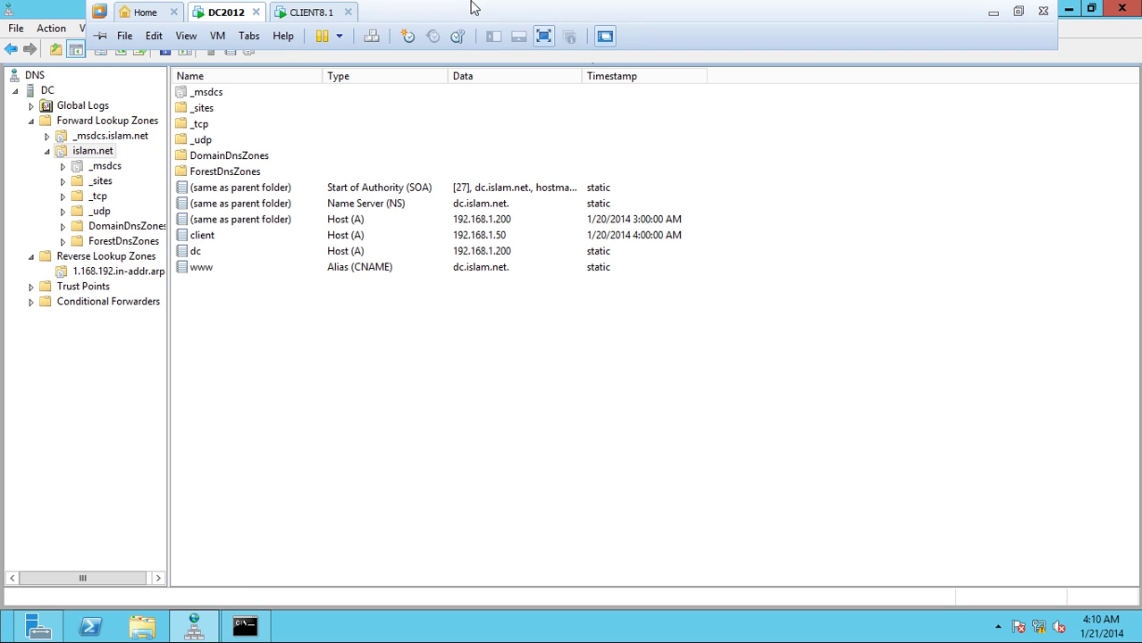
left_click(543, 36)
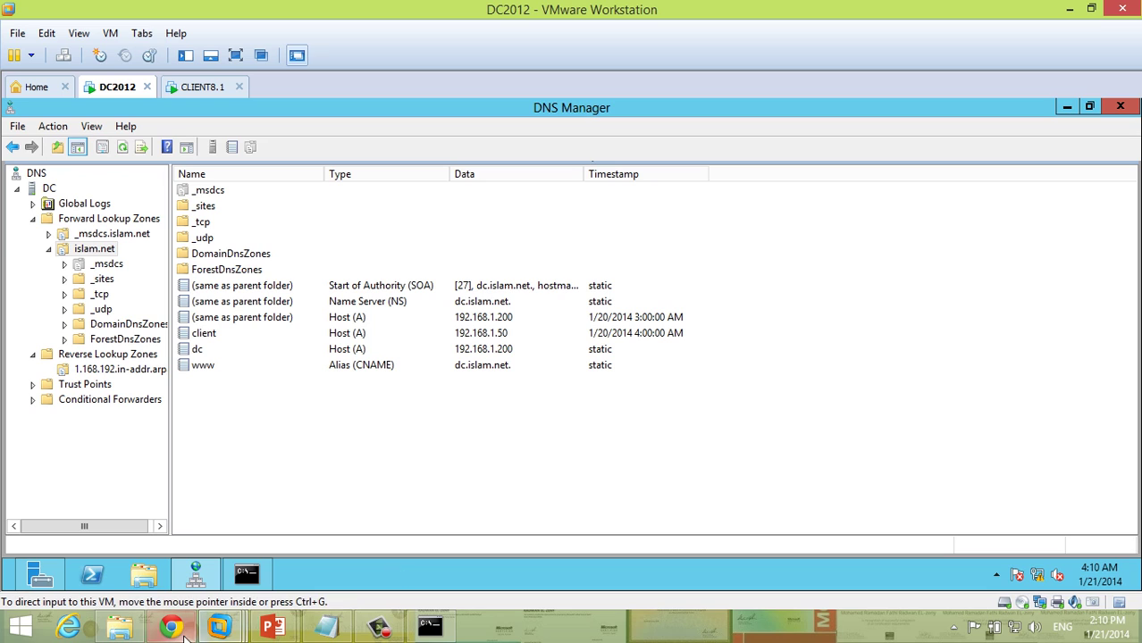
left_click(380, 630)
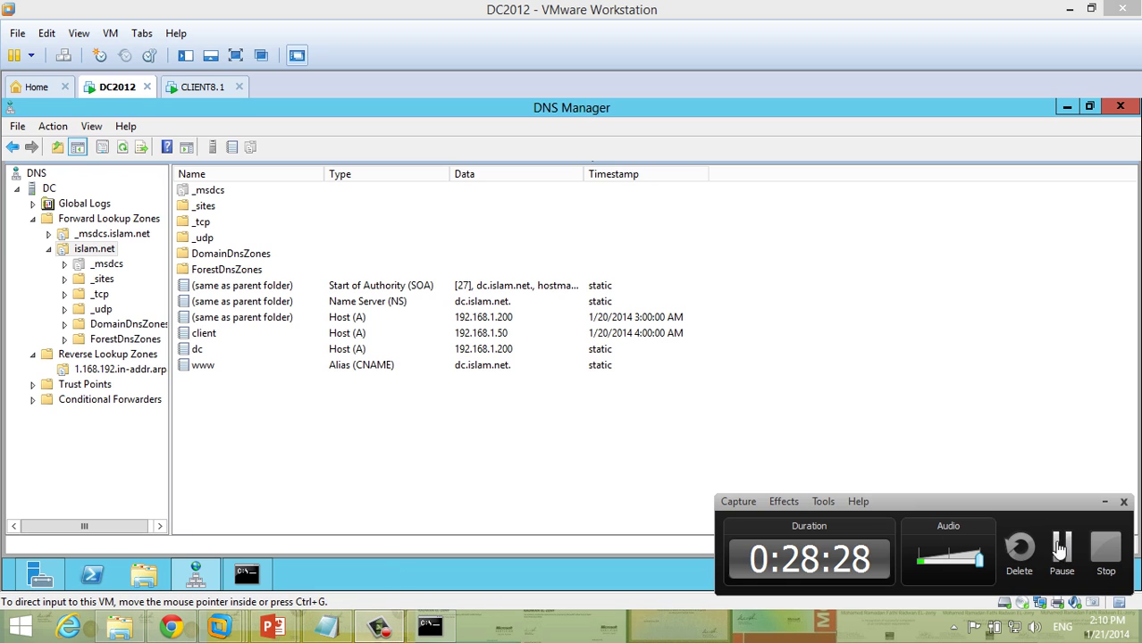